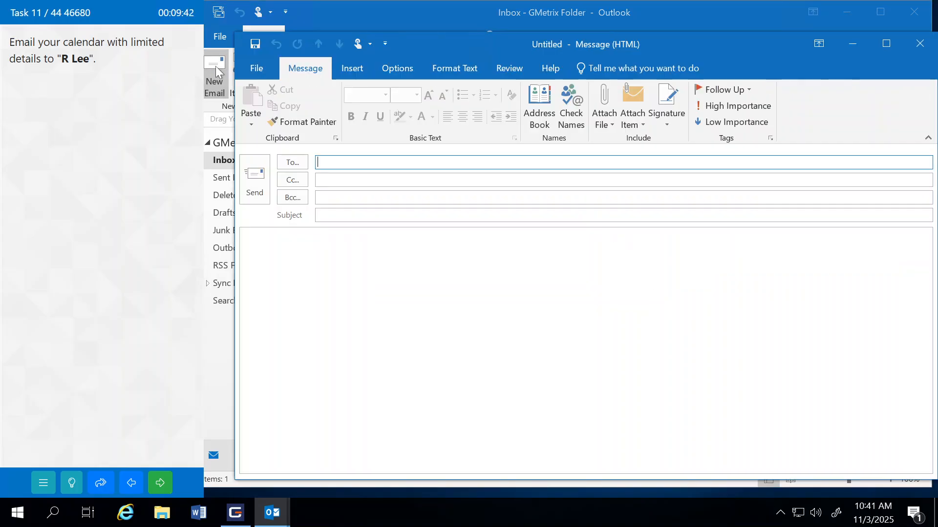
# Address the new message to the contact named in the task, chosen from the address book.
pyautogui.click(298, 164)
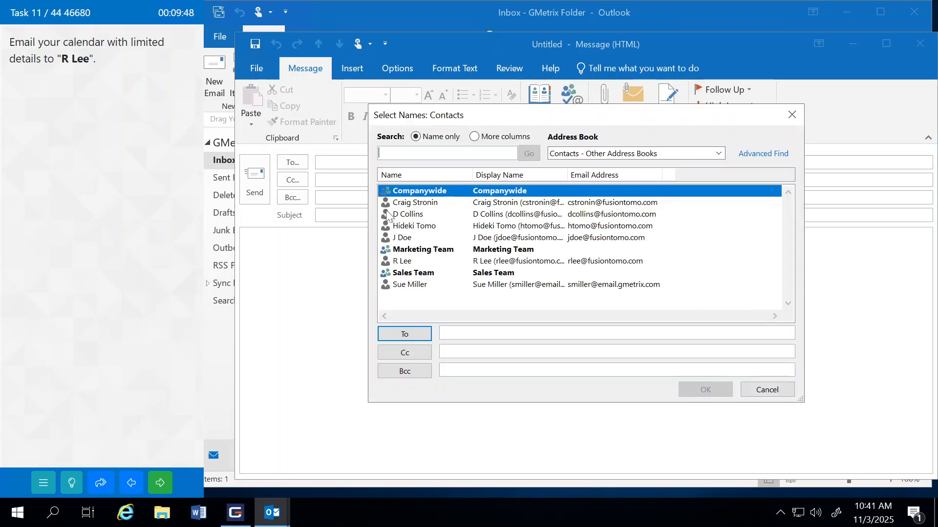
pyautogui.click(405, 263)
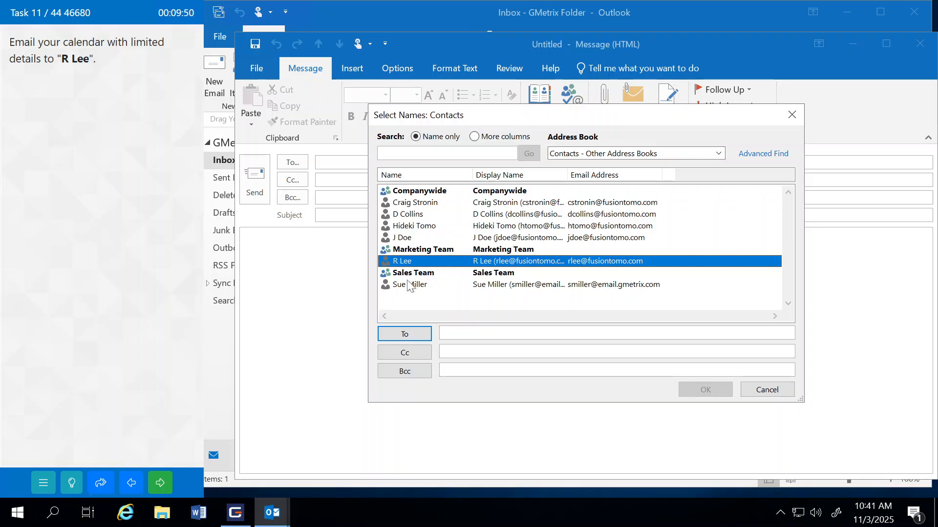
pyautogui.click(401, 335)
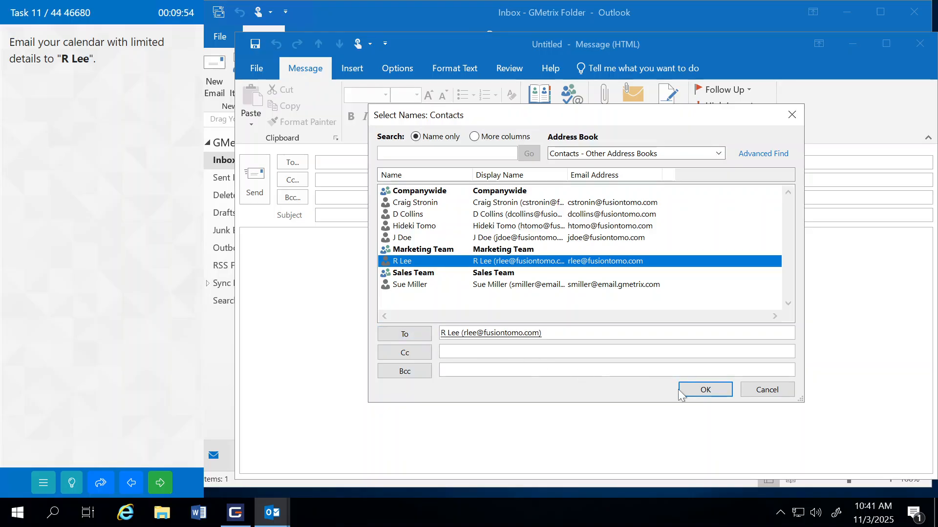
pyautogui.click(690, 391)
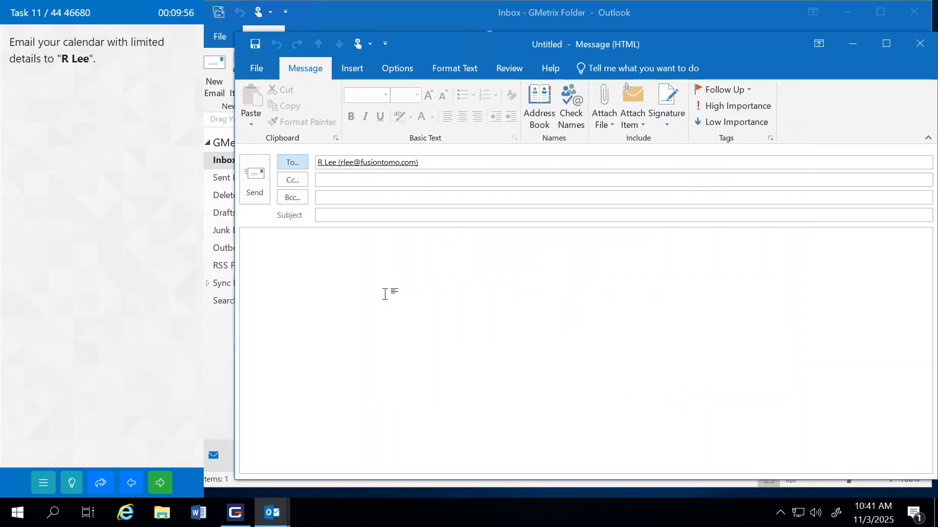
# Insert the whole calendar into the message with Limited details, including all past items.
pyautogui.click(350, 69)
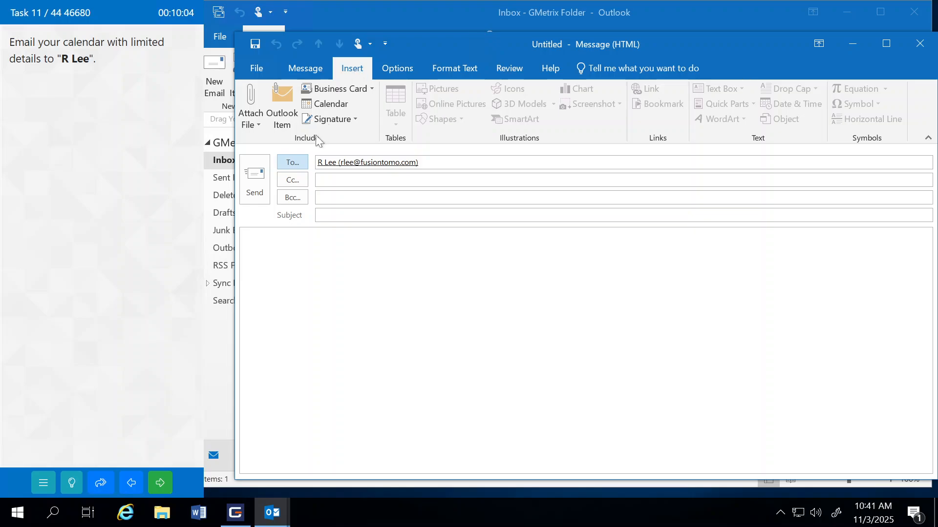
pyautogui.click(323, 104)
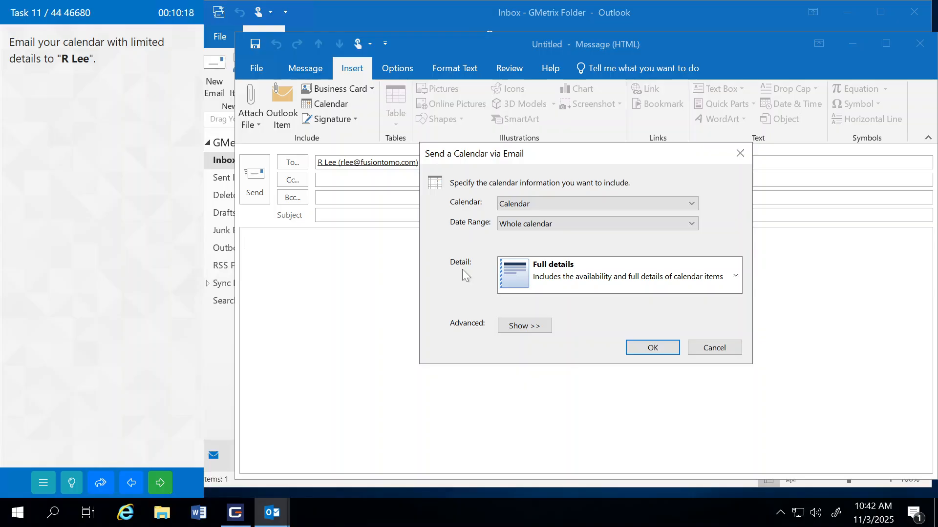
pyautogui.click(732, 276)
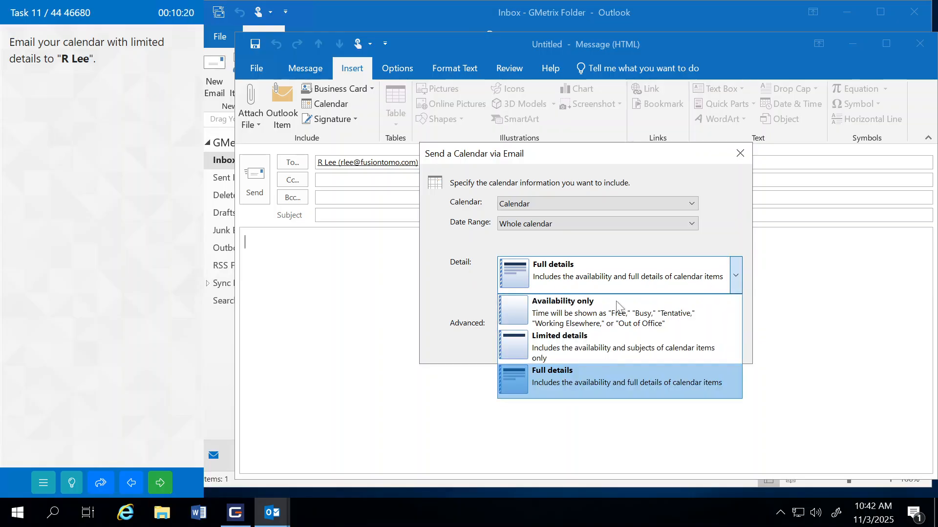
pyautogui.click(547, 343)
pyautogui.click(648, 349)
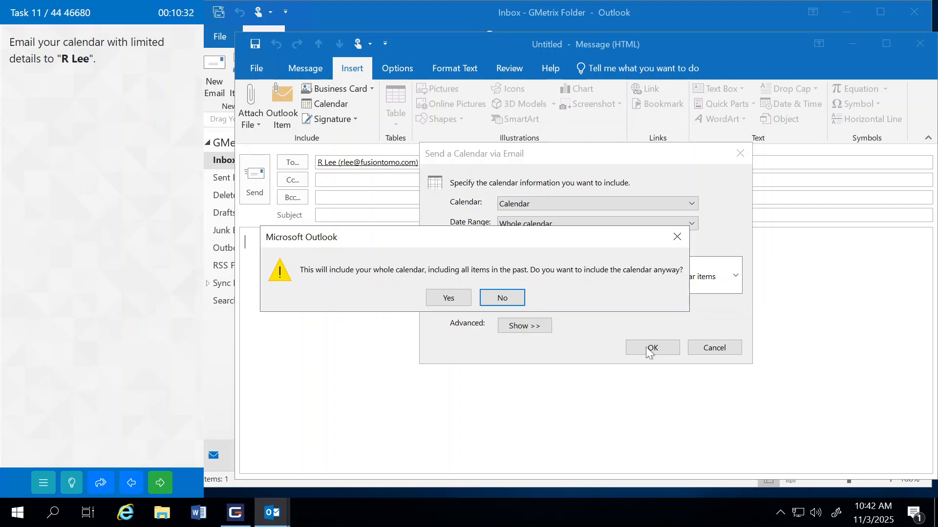
pyautogui.click(444, 296)
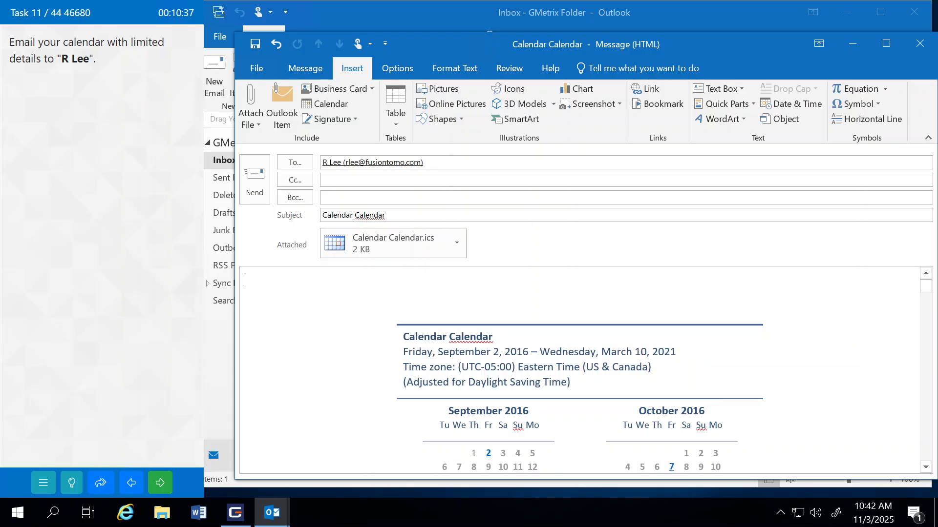
# Send the calendar email and advance to the next practice task.
pyautogui.click(255, 178)
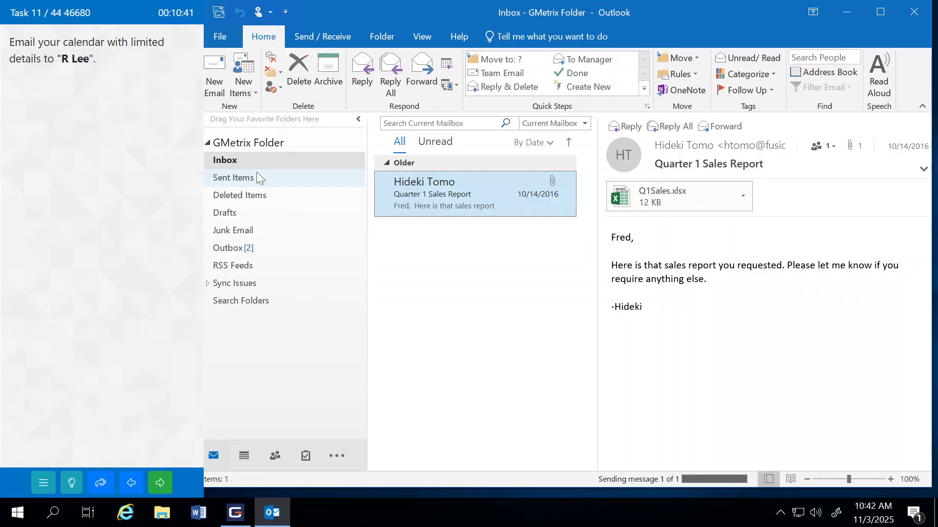
pyautogui.click(161, 480)
pyautogui.click(141, 278)
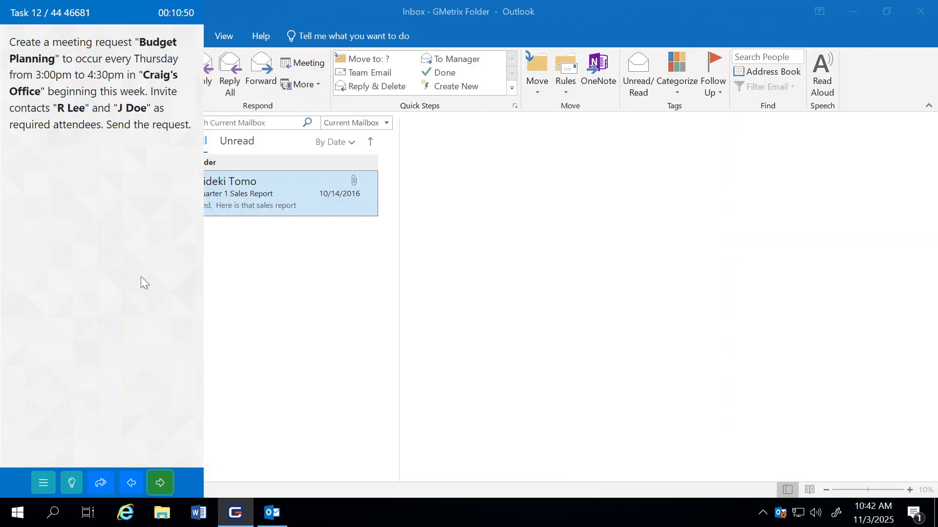
# Create a new meeting request and move its window clear of the task instructions.
pyautogui.doubleClick(757, 12)
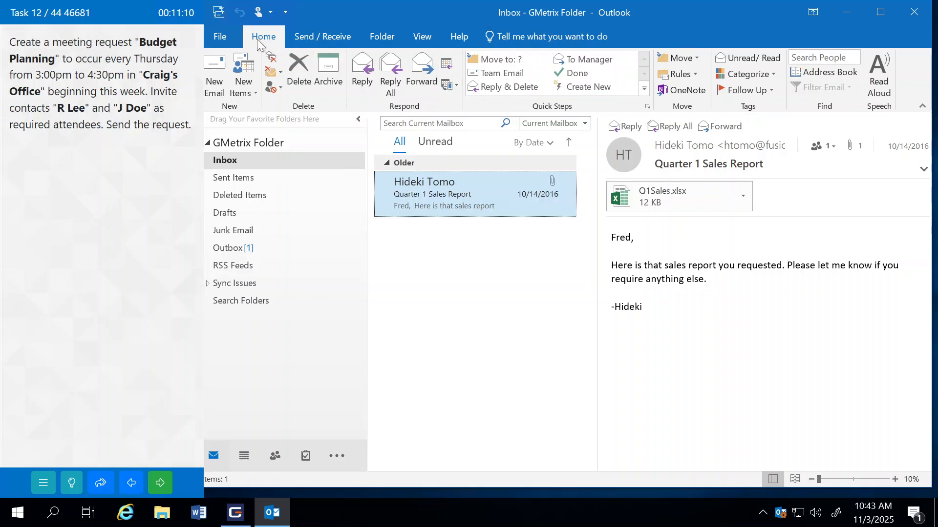
pyautogui.click(246, 99)
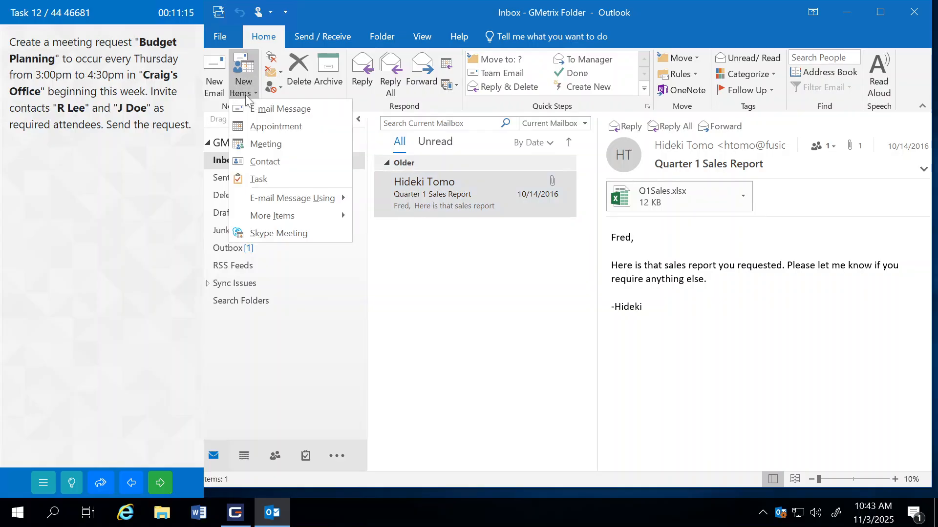
pyautogui.click(268, 146)
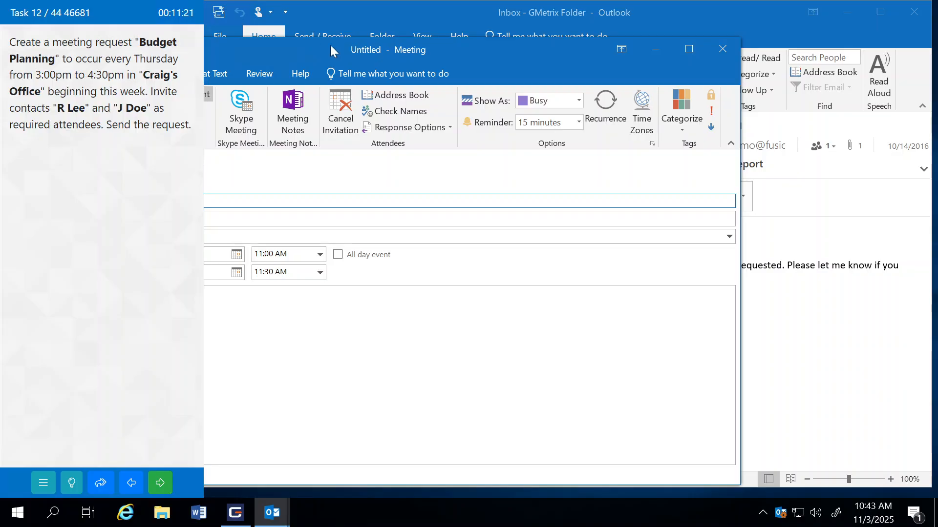
pyautogui.moveTo(330, 45); pyautogui.dragTo(484, 36)
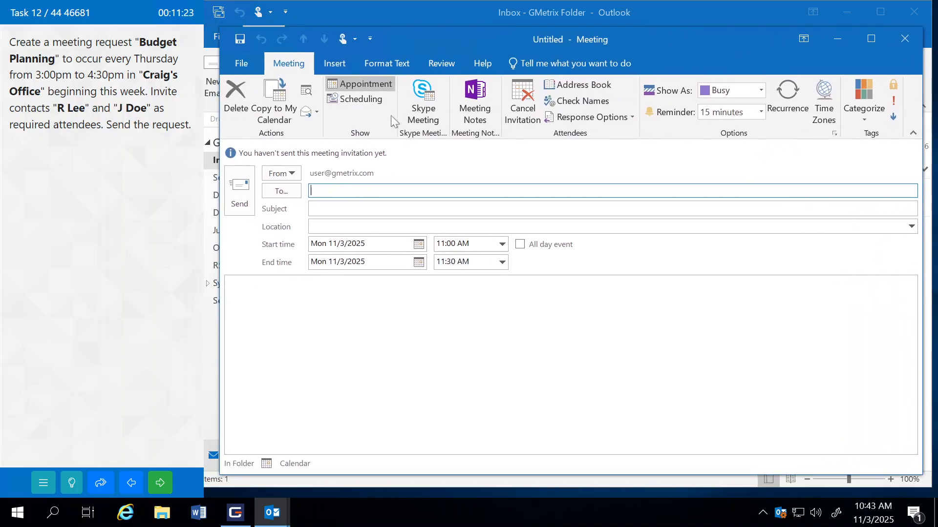
# Add the two contacts named in the task as required attendees of the meeting.
pyautogui.click(282, 192)
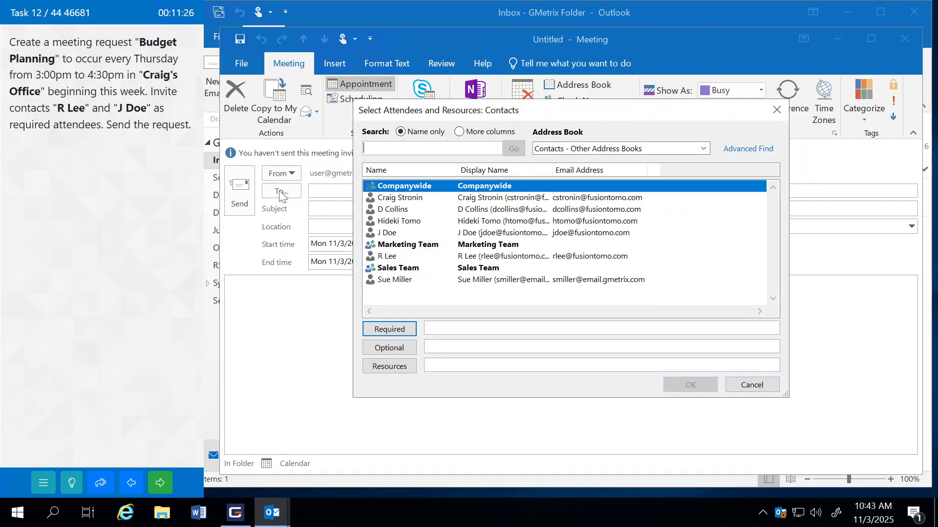
pyautogui.click(389, 257)
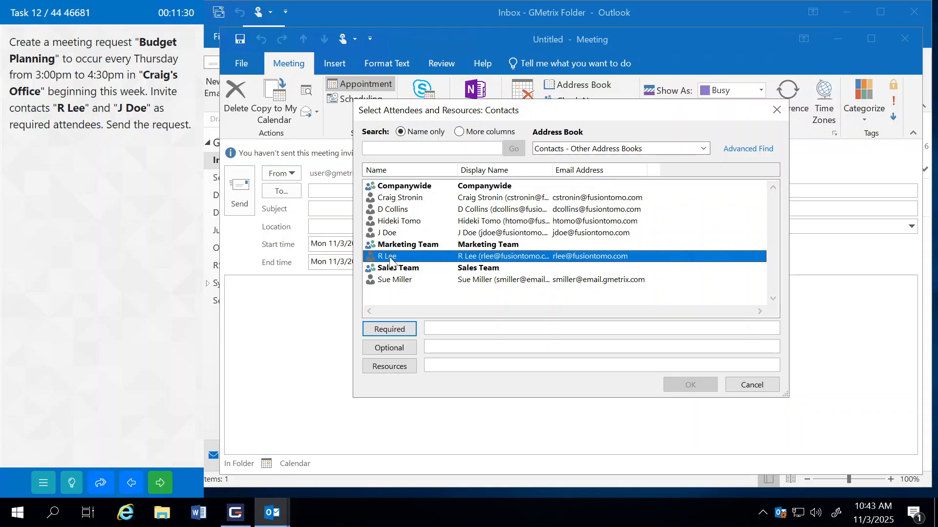
pyautogui.click(382, 331)
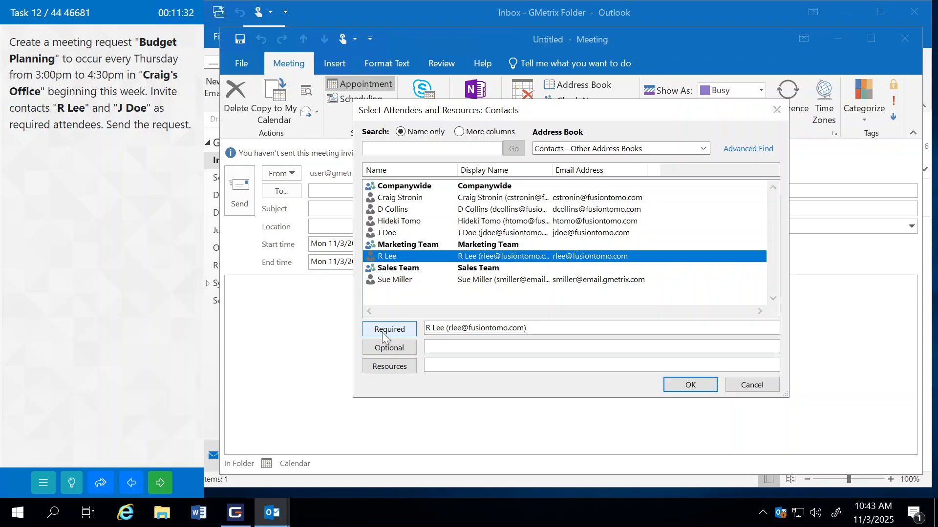
pyautogui.click(389, 233)
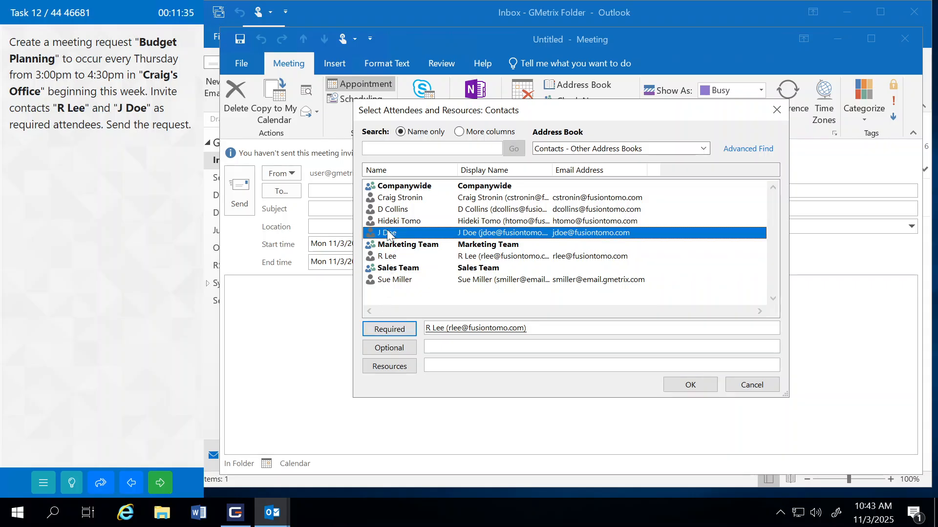
pyautogui.click(389, 329)
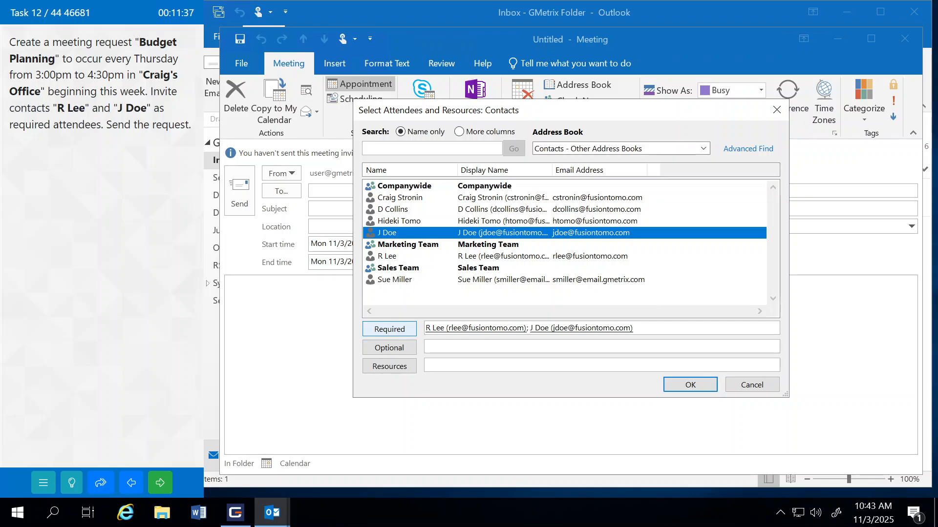
pyautogui.click(689, 385)
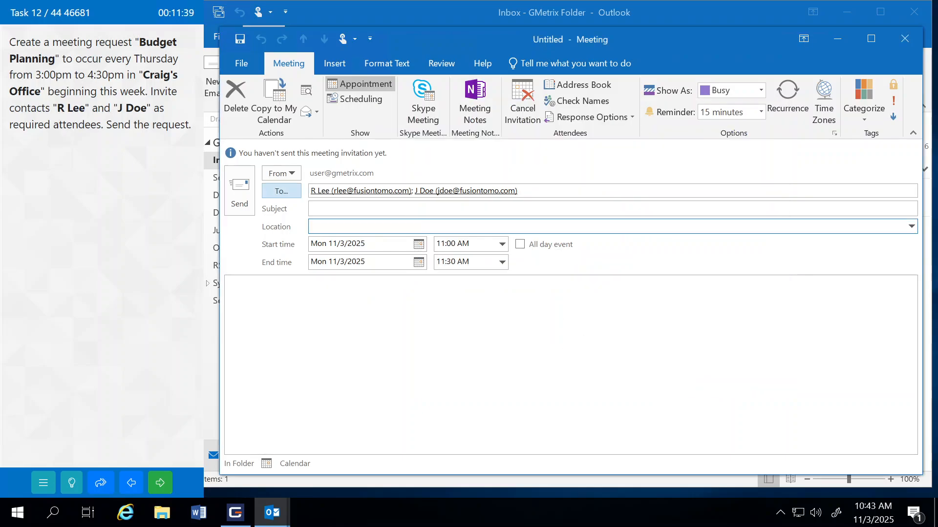
# Give the meeting the subject "Budget Planning" and enter the office named in the task as its location.
pyautogui.click(312, 209)
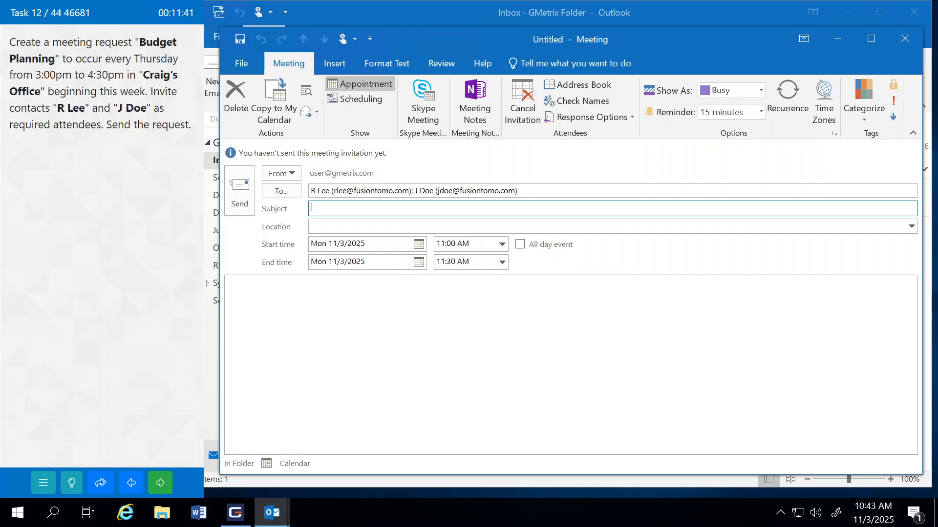
pyautogui.write('Budget Planning')
pyautogui.press('Tab')
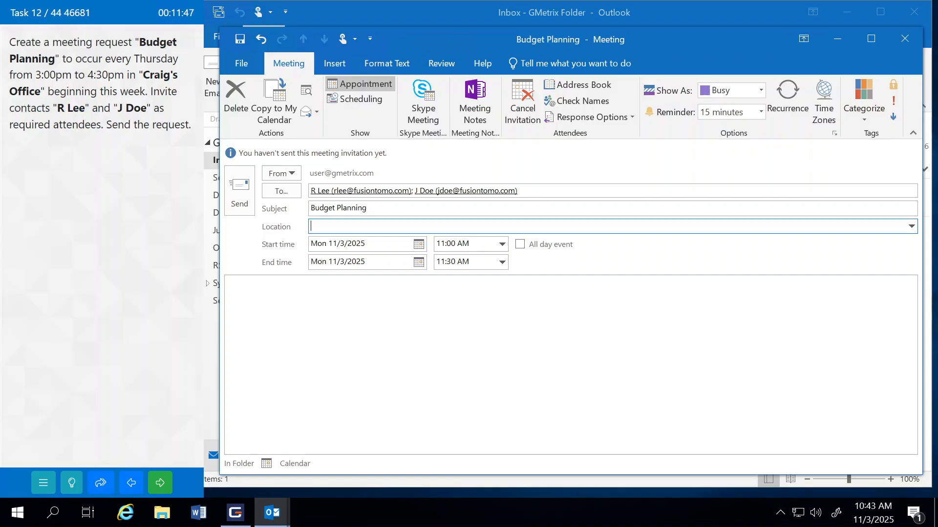
pyautogui.write("Craig's Office")
# Set the recurring meeting's time from 3:00 PM to 4:30 PM in the Appointment Recurrence settings.
pyautogui.click(791, 110)
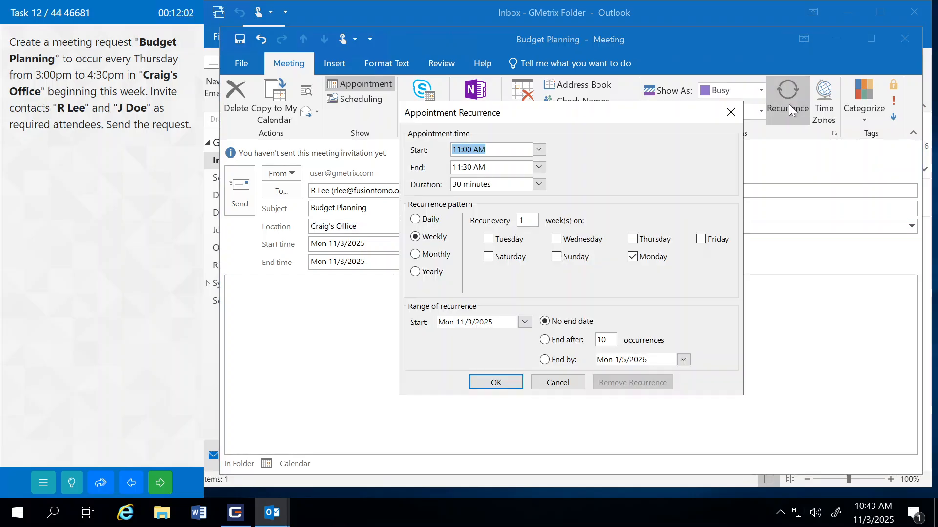
pyautogui.click(539, 151)
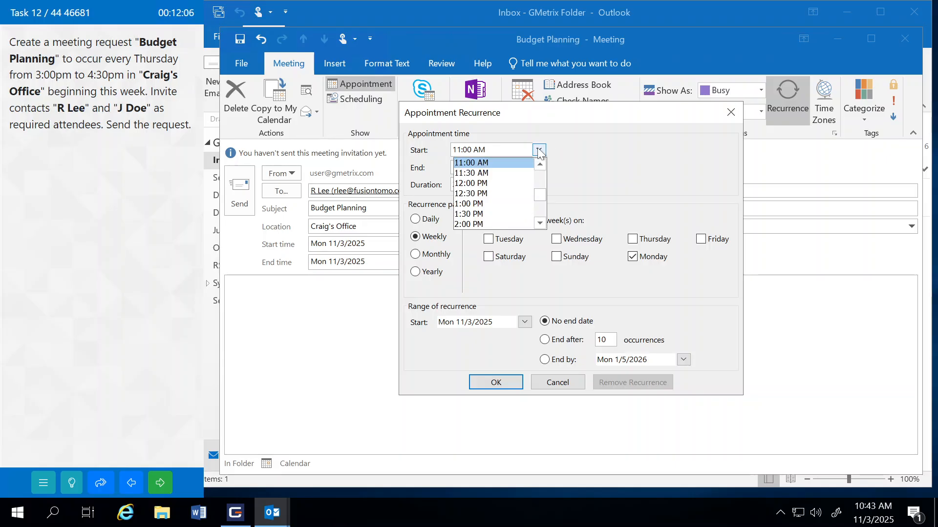
pyautogui.click(539, 224)
pyautogui.click(539, 223)
pyautogui.click(539, 224)
pyautogui.click(539, 224)
pyautogui.click(485, 205)
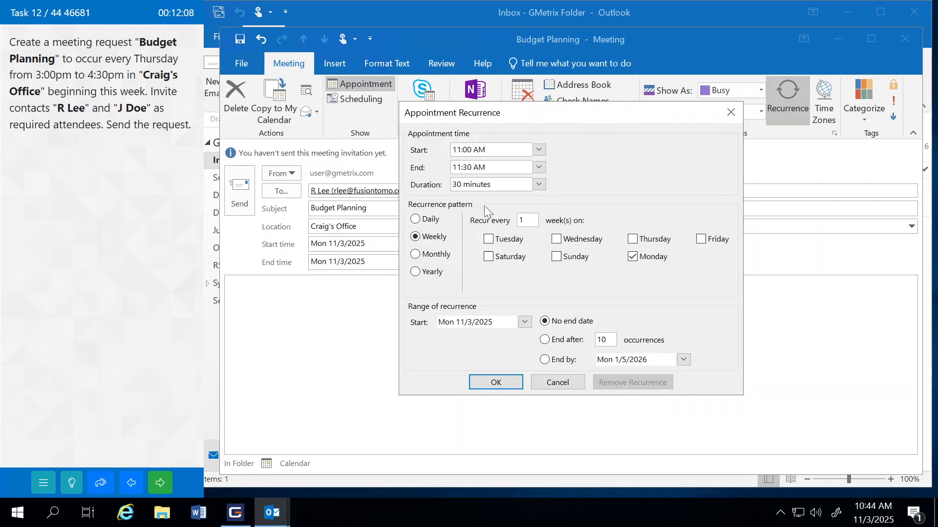
pyautogui.click(538, 167)
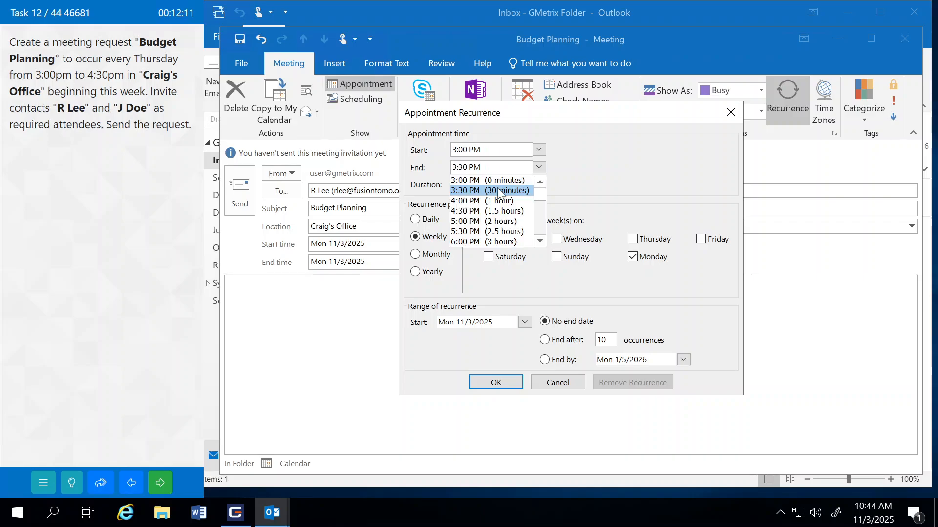
pyautogui.click(464, 212)
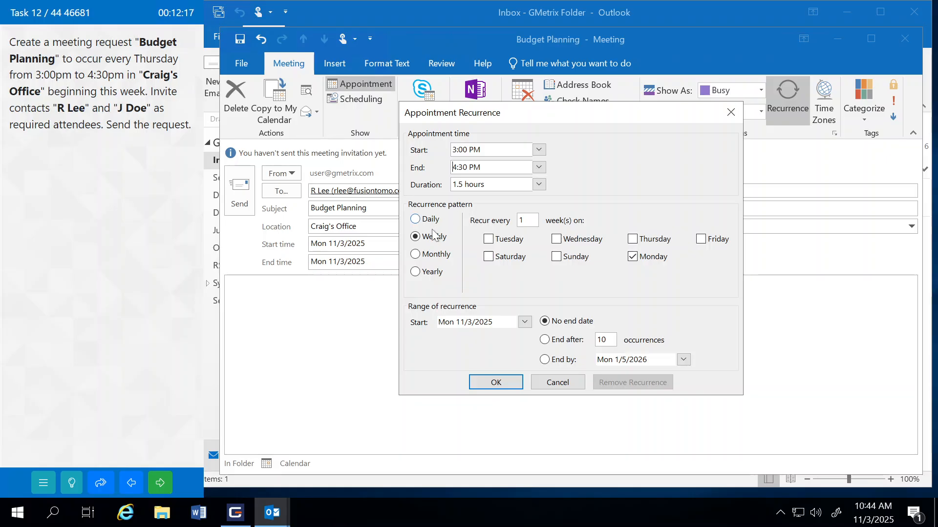
# Make the meeting recur weekly on Thursday only instead of Monday, and apply the recurrence.
pyautogui.click(632, 240)
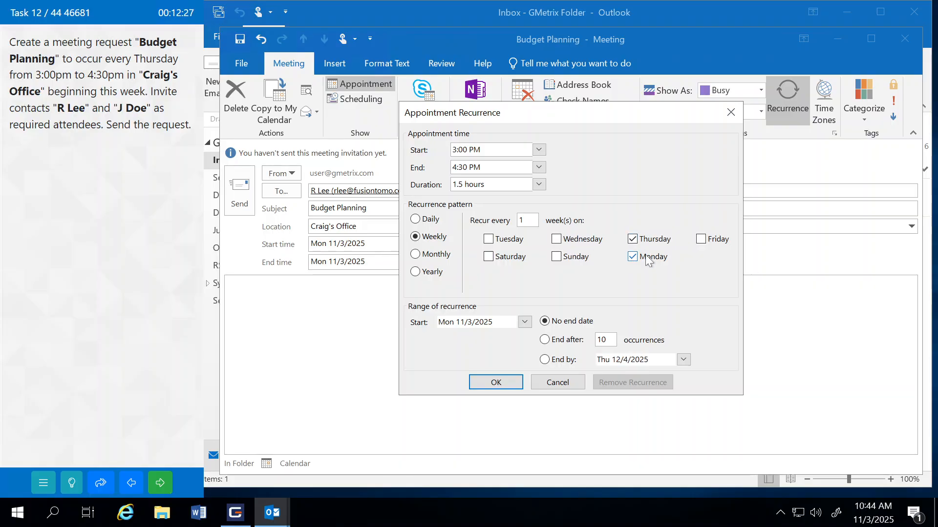
pyautogui.click(633, 258)
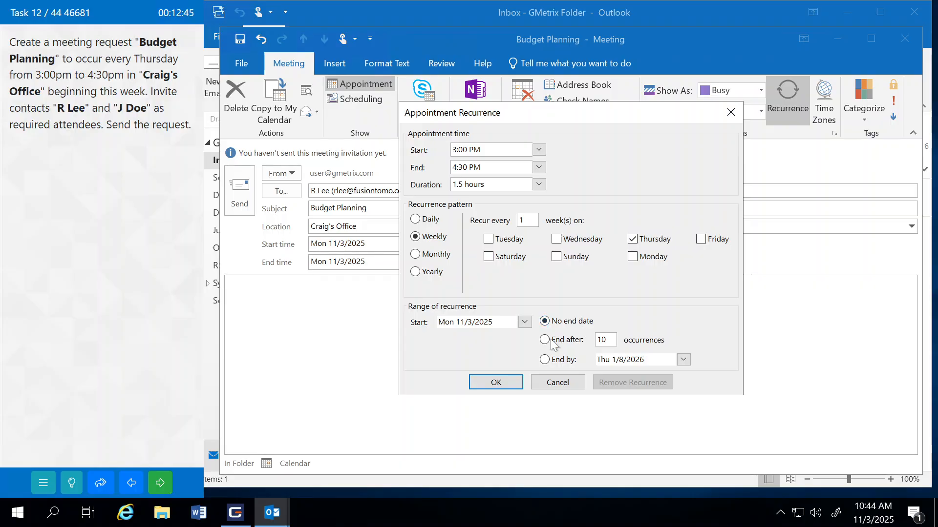
pyautogui.click(496, 382)
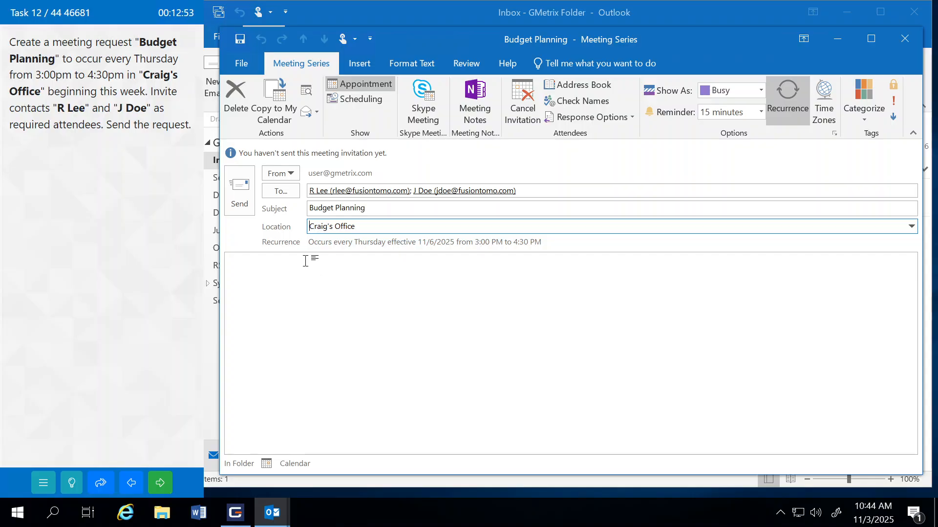
# Send the recurring meeting request and advance to the next practice task.
pyautogui.click(240, 192)
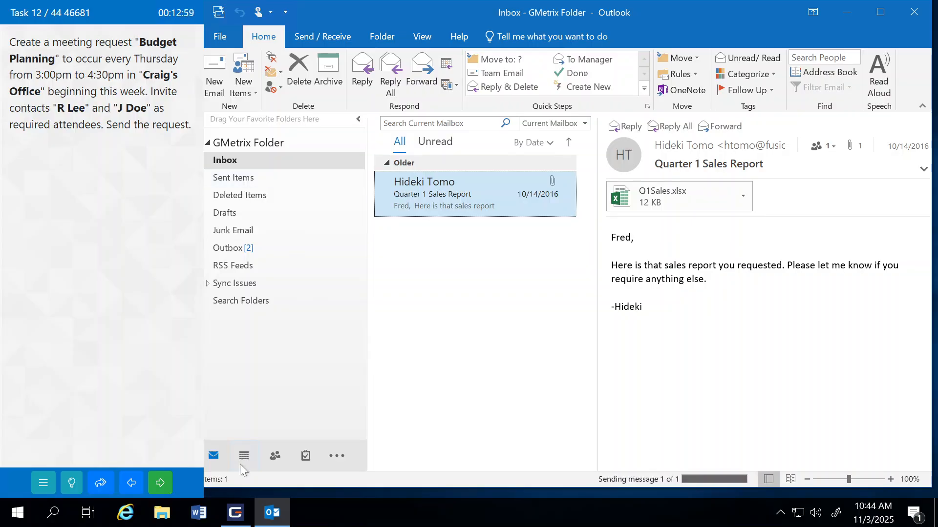
pyautogui.click(160, 487)
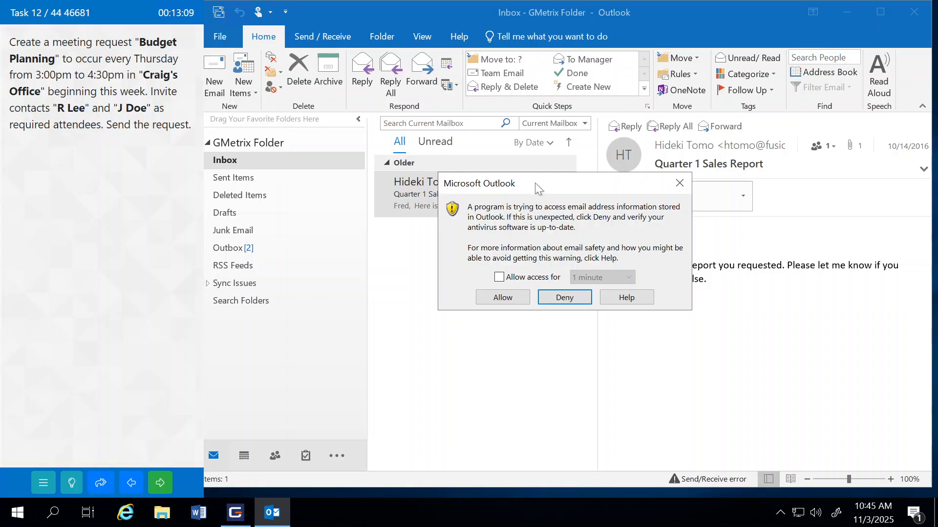
# Allow the program to access the stored email address information once, leaving timed access turned off.
pyautogui.moveTo(535, 183); pyautogui.dragTo(353, 144)
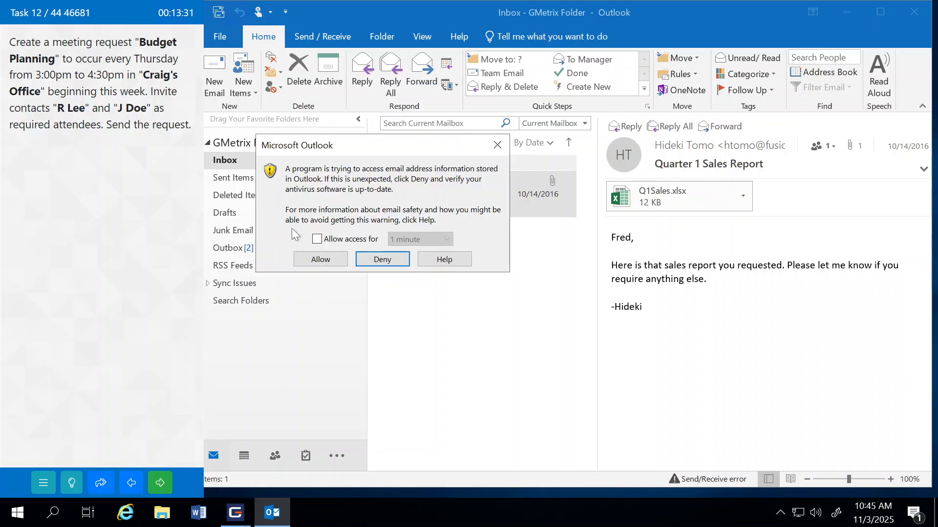
pyautogui.click(315, 242)
pyautogui.click(417, 239)
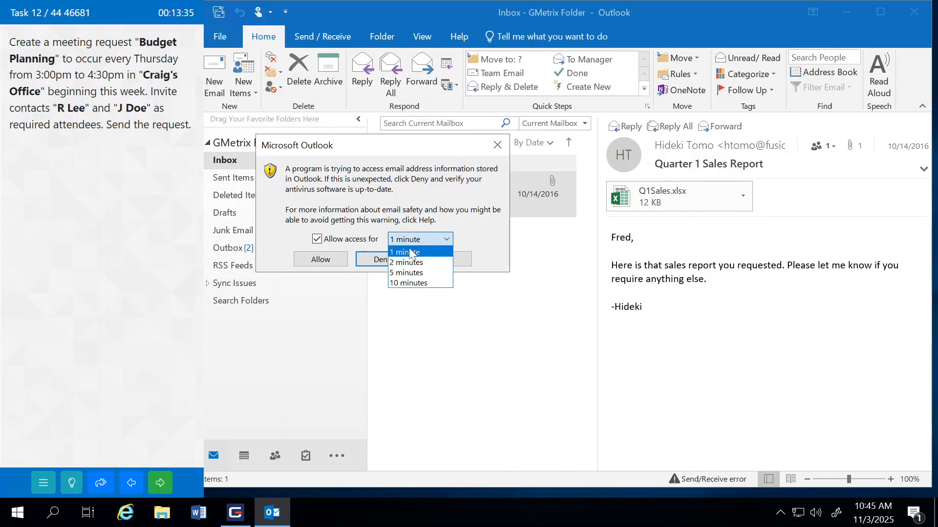
pyautogui.click(410, 283)
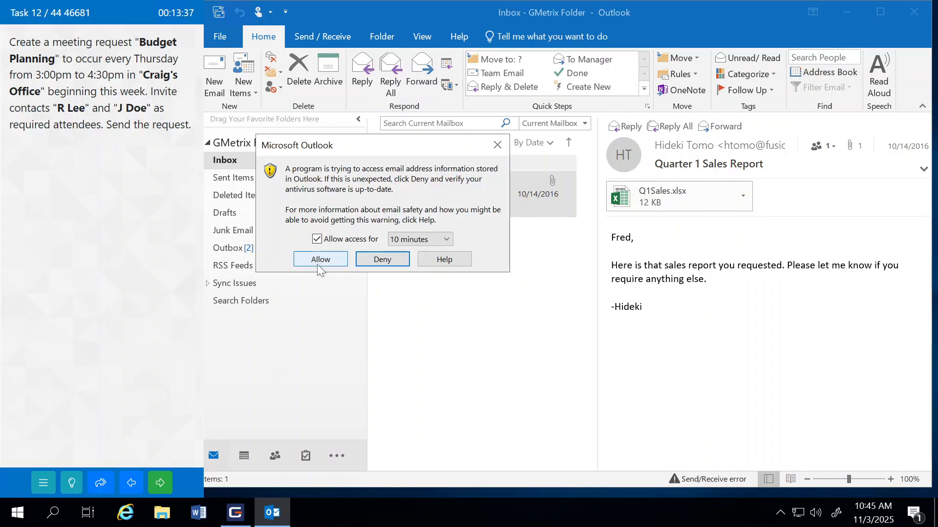
pyautogui.click(317, 239)
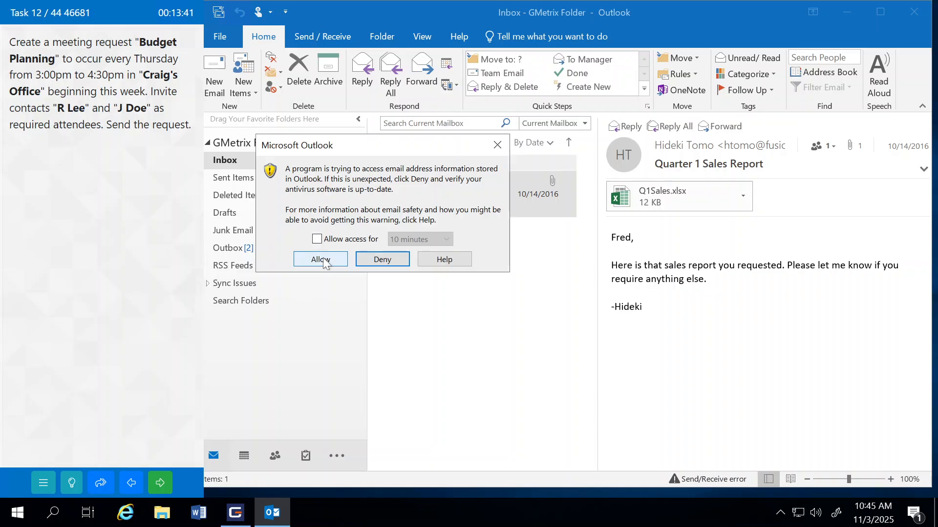
pyautogui.click(321, 259)
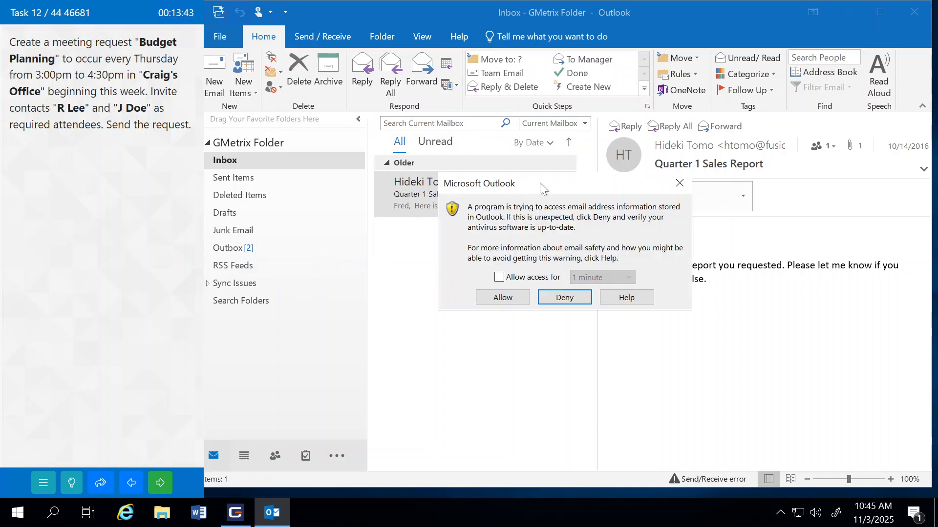
# Allow the program access to the email address information for 10 minutes, and continue to the next practice task.
pyautogui.moveTo(537, 185); pyautogui.dragTo(389, 186)
pyautogui.click(366, 292)
pyautogui.click(497, 278)
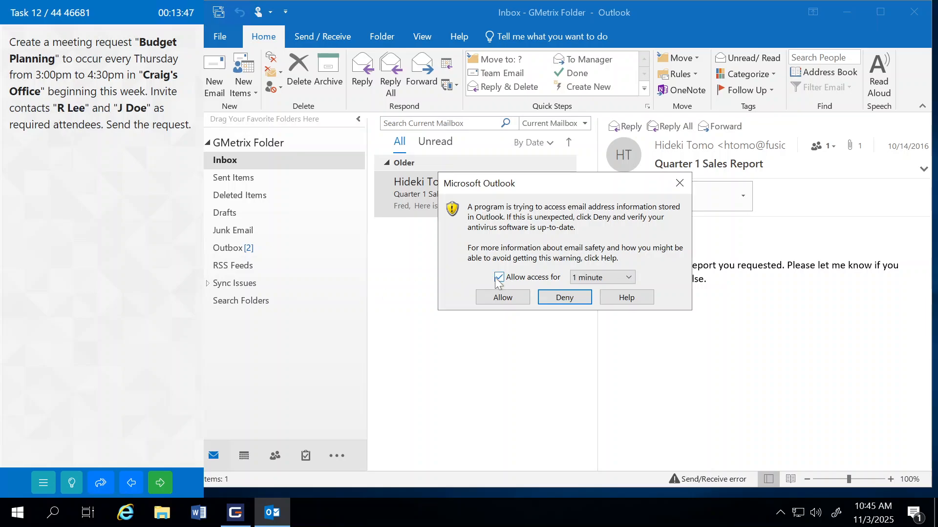
pyautogui.click(583, 281)
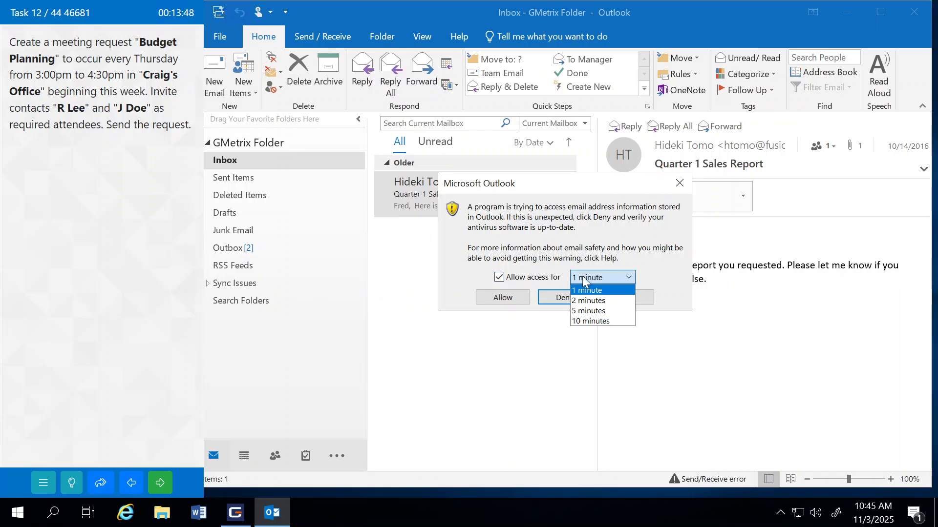
pyautogui.click(590, 320)
pyautogui.click(496, 301)
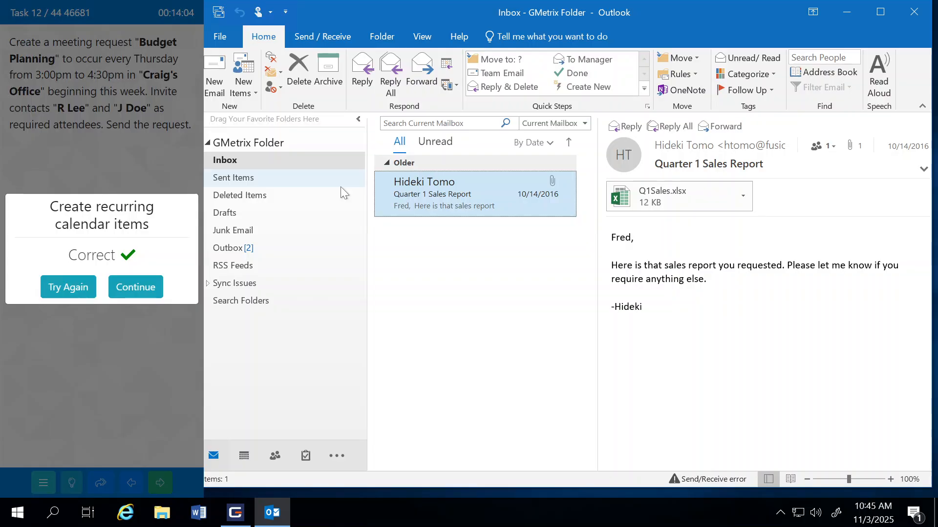
pyautogui.click(138, 287)
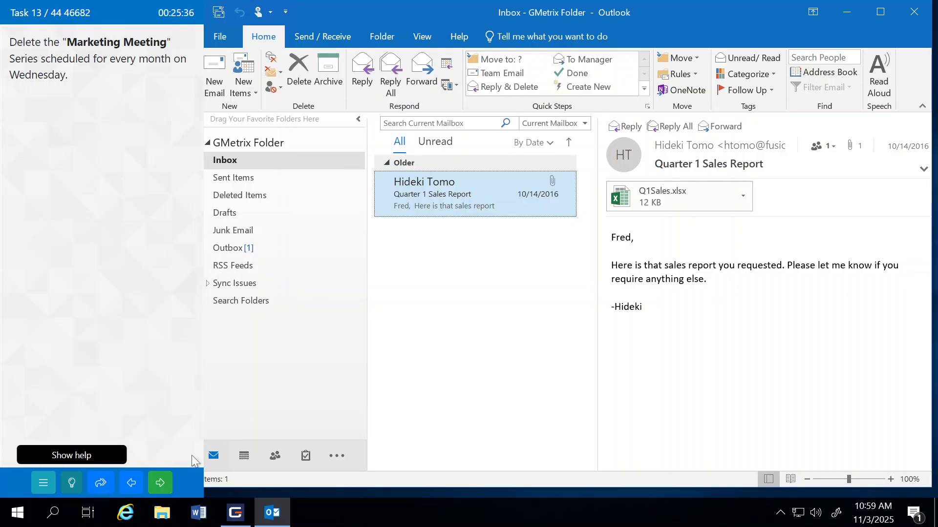
# Delete the entire "Marketing Meeting" series from the calendar through its December 10 occurrence, and continue to the next practice task.
pyautogui.click(245, 457)
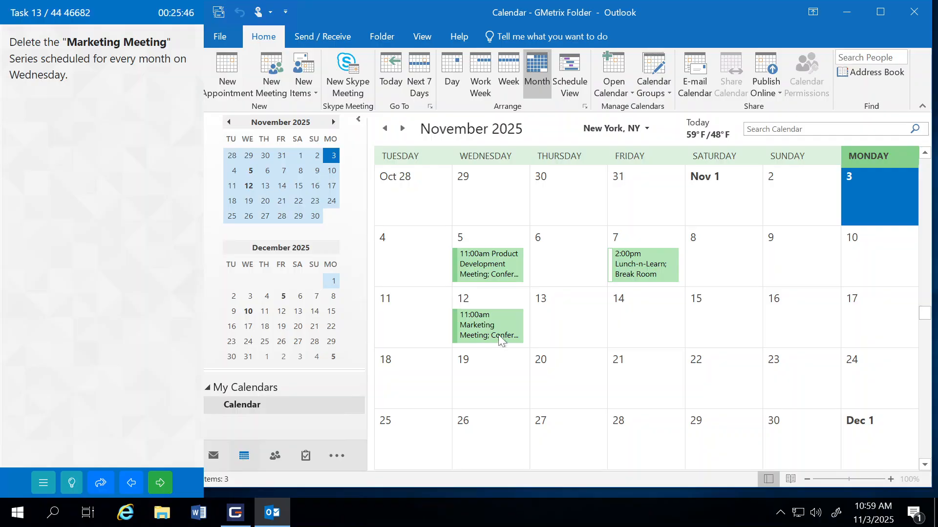
pyautogui.moveTo(511, 326)
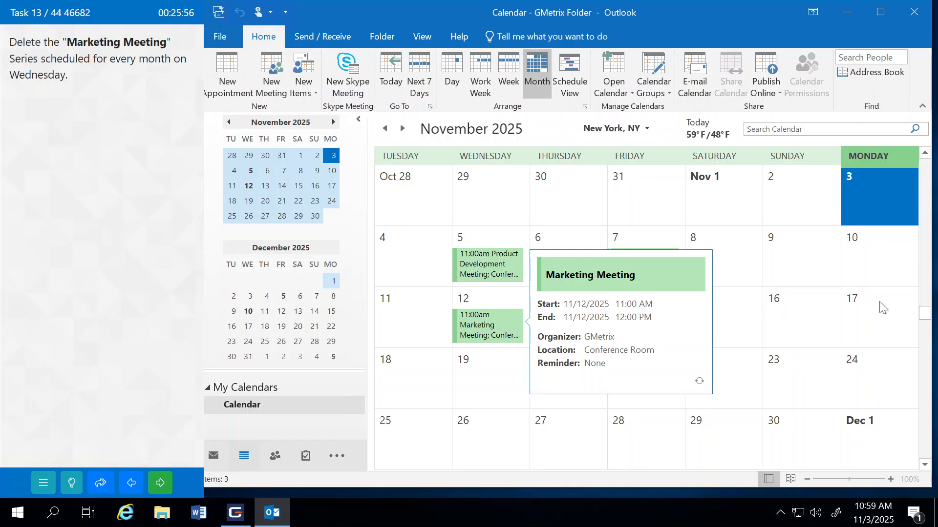
pyautogui.click(924, 464)
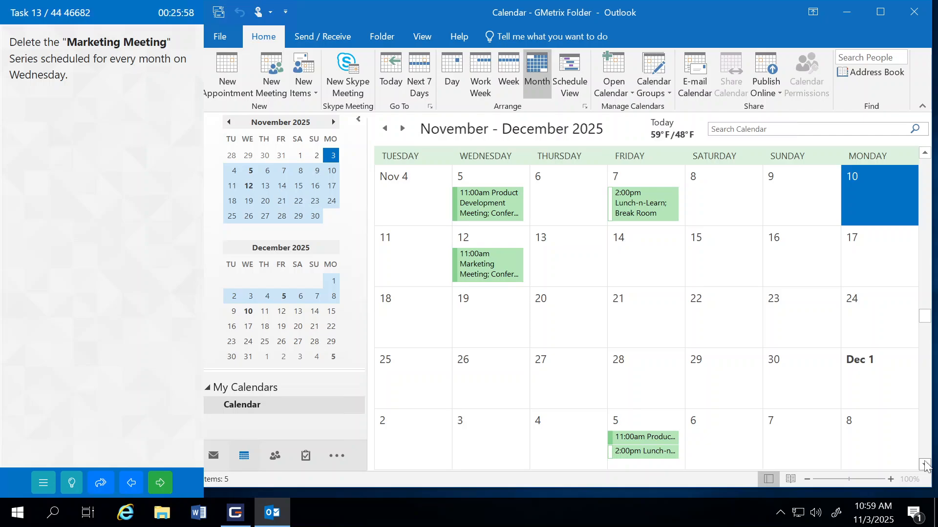
pyautogui.click(925, 464)
pyautogui.click(924, 465)
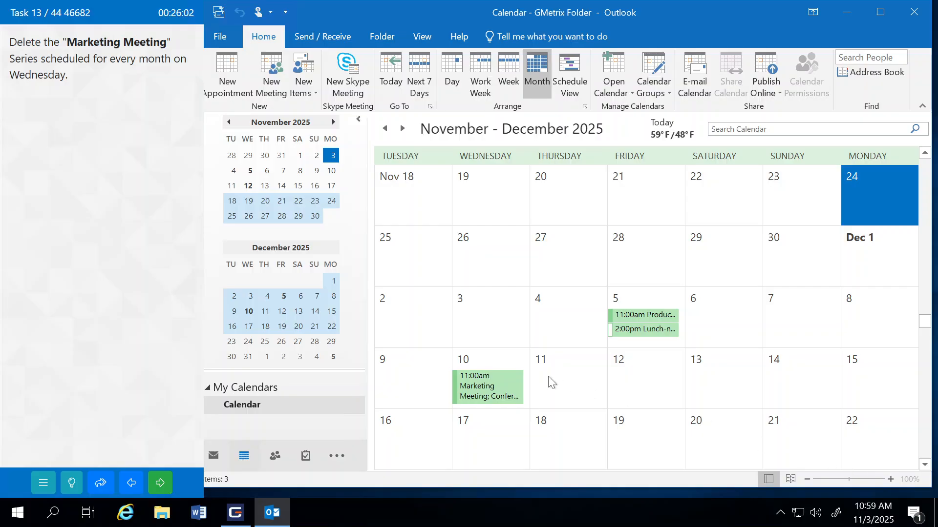
pyautogui.doubleClick(497, 386)
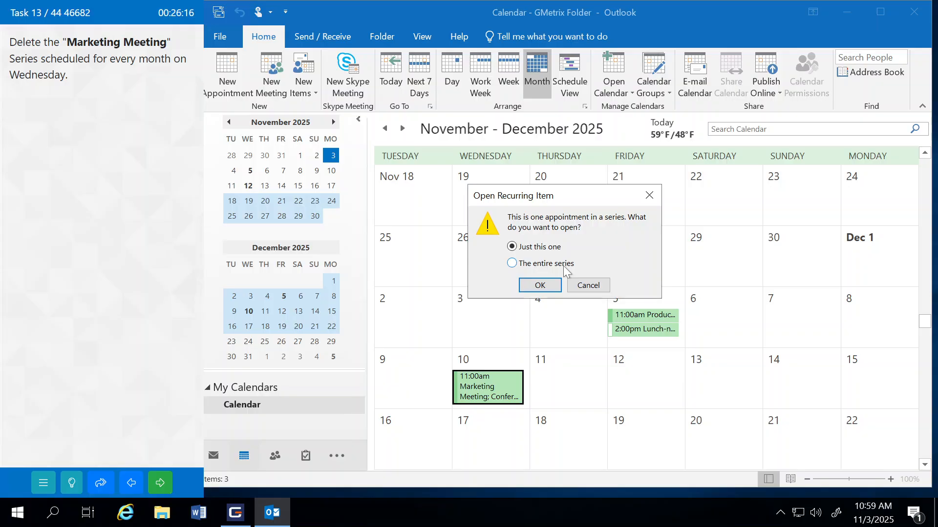
pyautogui.click(512, 266)
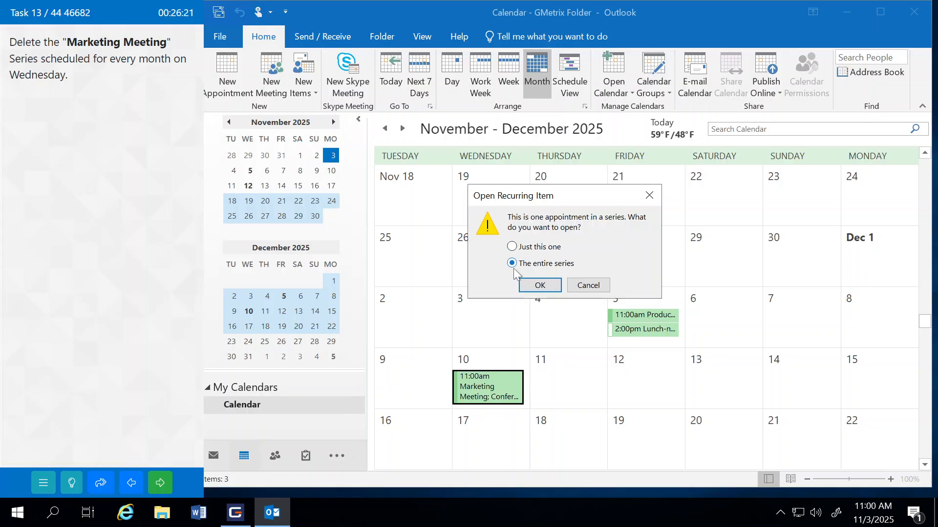
pyautogui.click(539, 283)
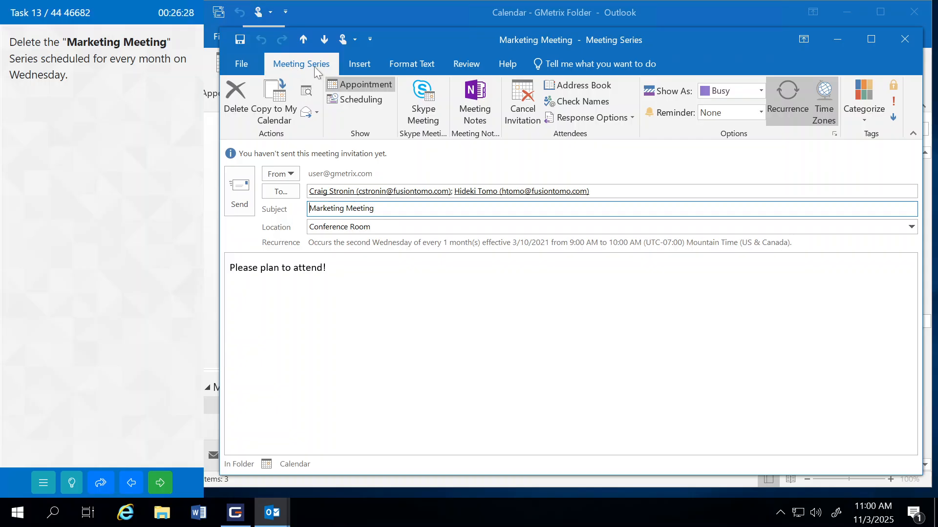
pyautogui.click(238, 95)
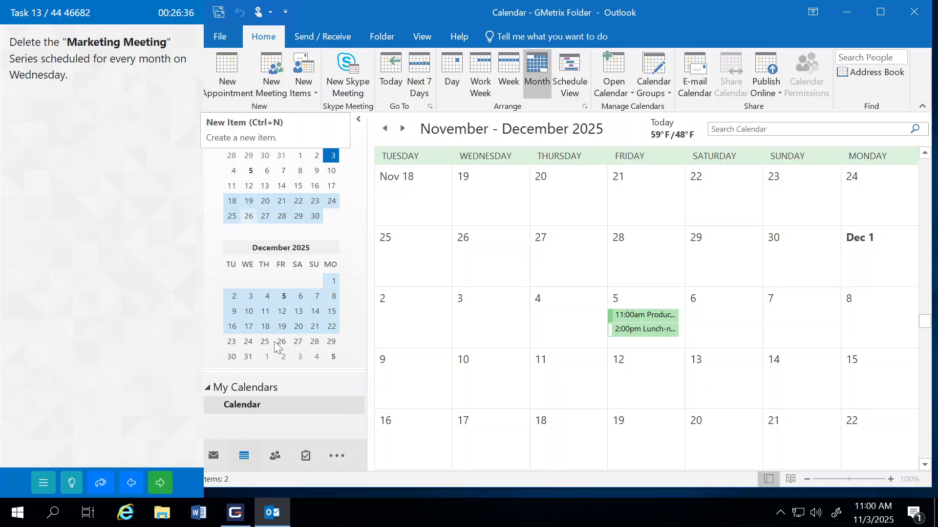
pyautogui.click(158, 485)
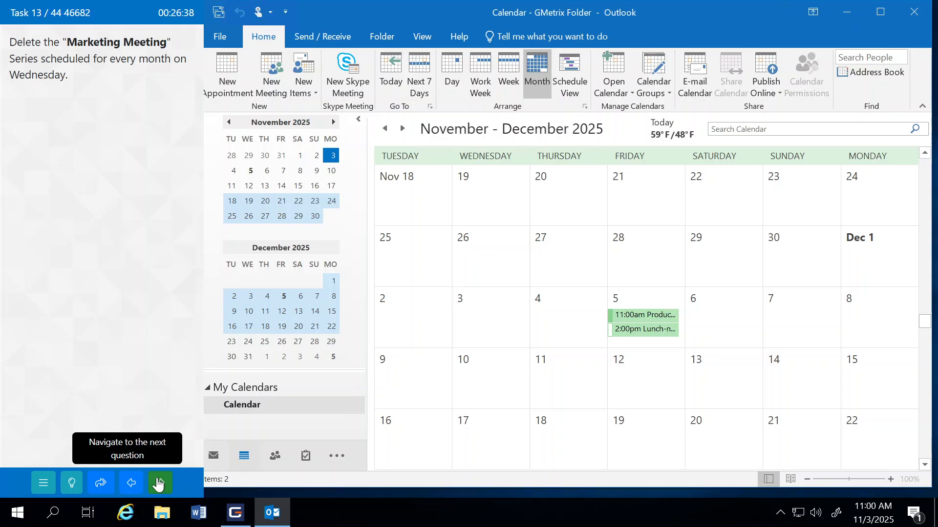
pyautogui.click(150, 278)
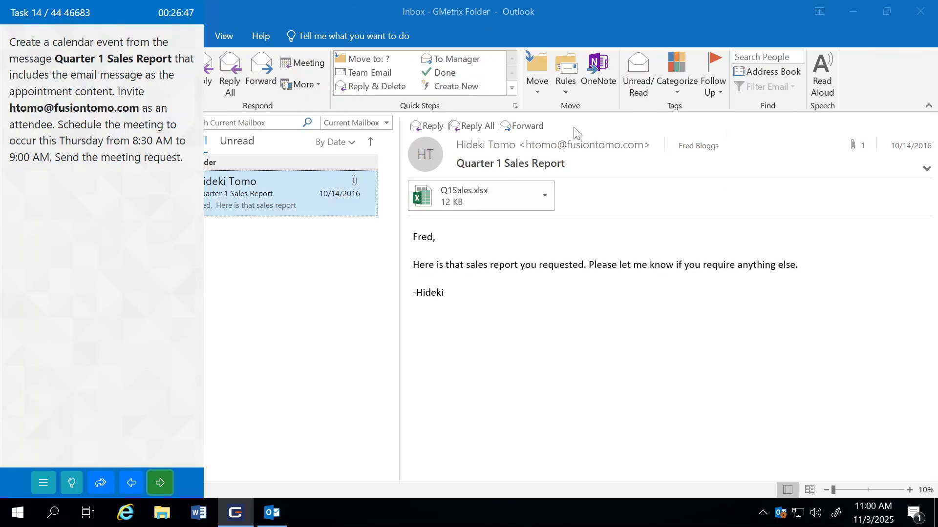
# Create a calendar appointment from the "Quarter 1 Sales Report" inbox message and turn it into a meeting with attendees.
pyautogui.doubleClick(752, 15)
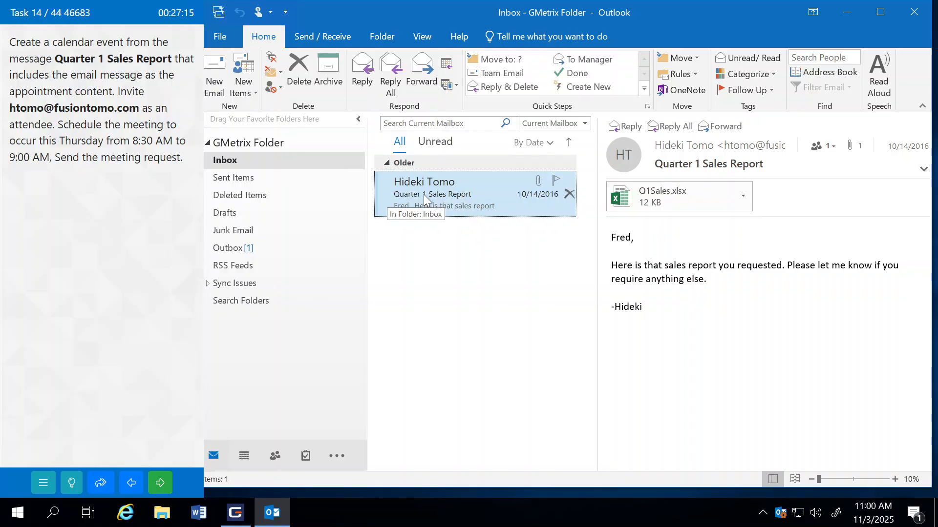
pyautogui.moveTo(426, 198); pyautogui.dragTo(243, 459)
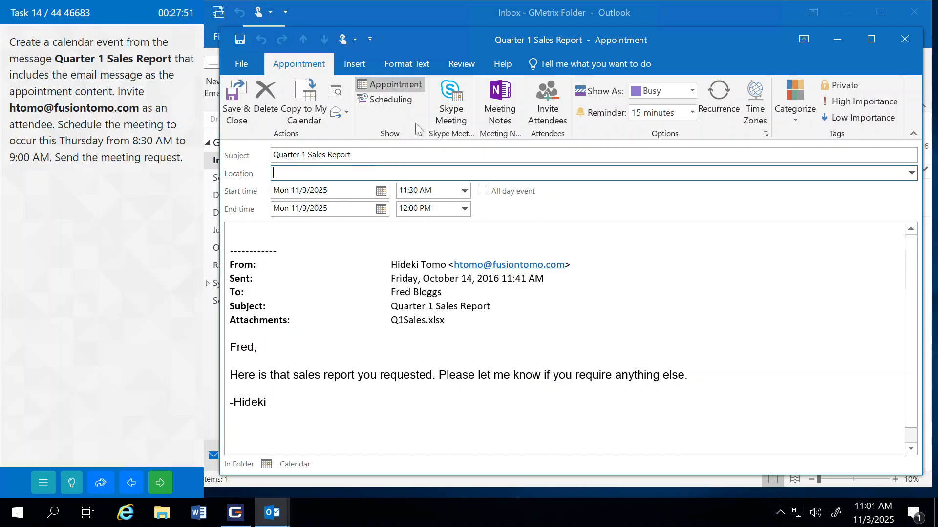
pyautogui.click(549, 107)
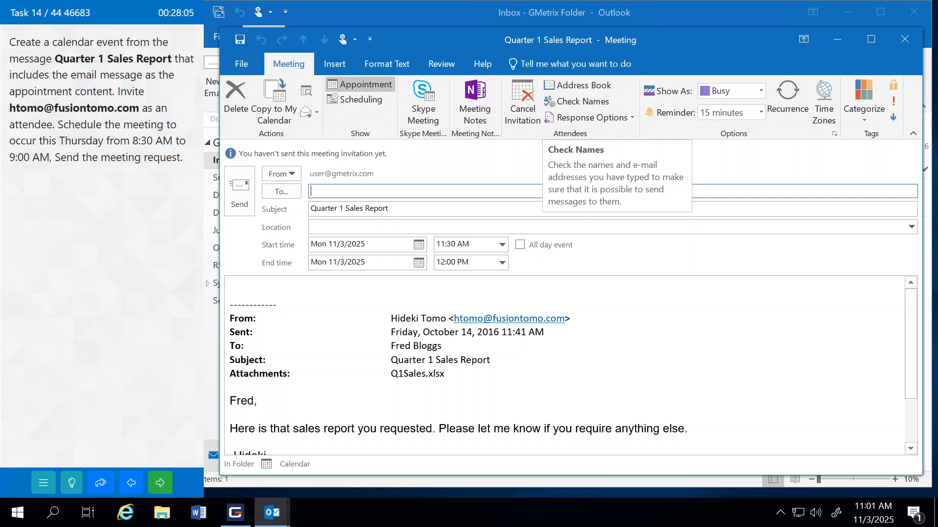
# Add the contact whose e-mail address is given in the task as a required attendee from the Contacts address book.
pyautogui.click(285, 196)
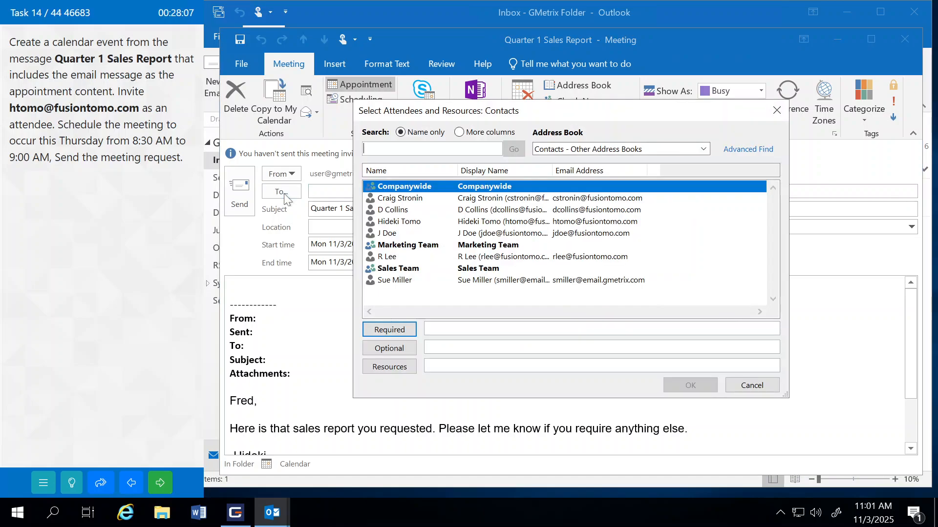
pyautogui.click(389, 225)
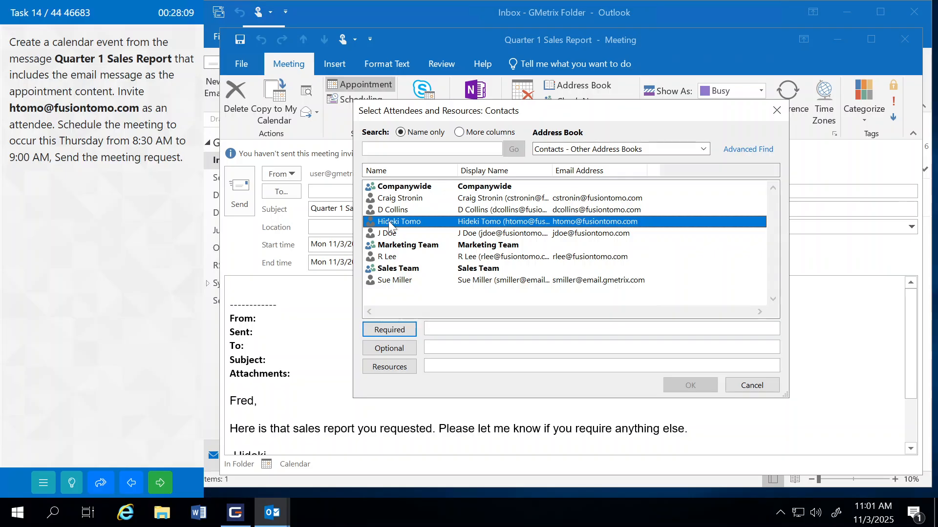
pyautogui.click(401, 330)
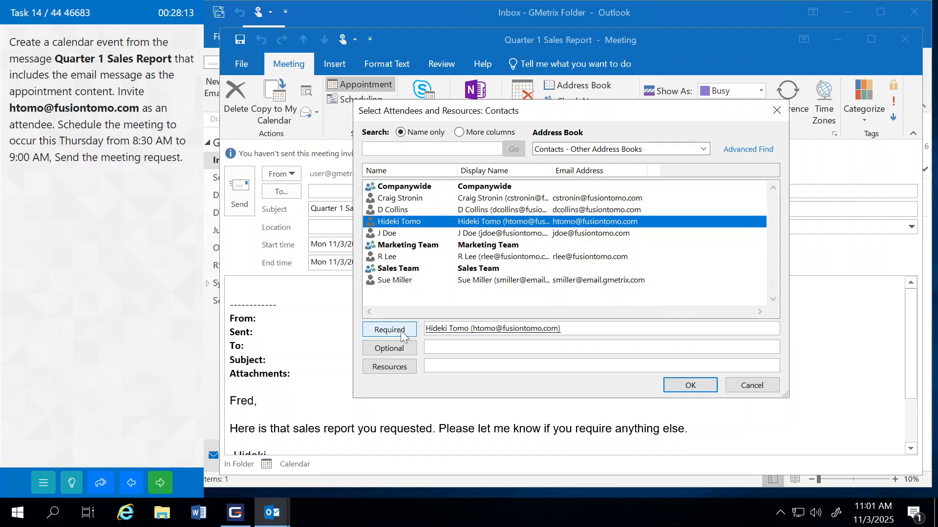
pyautogui.click(679, 386)
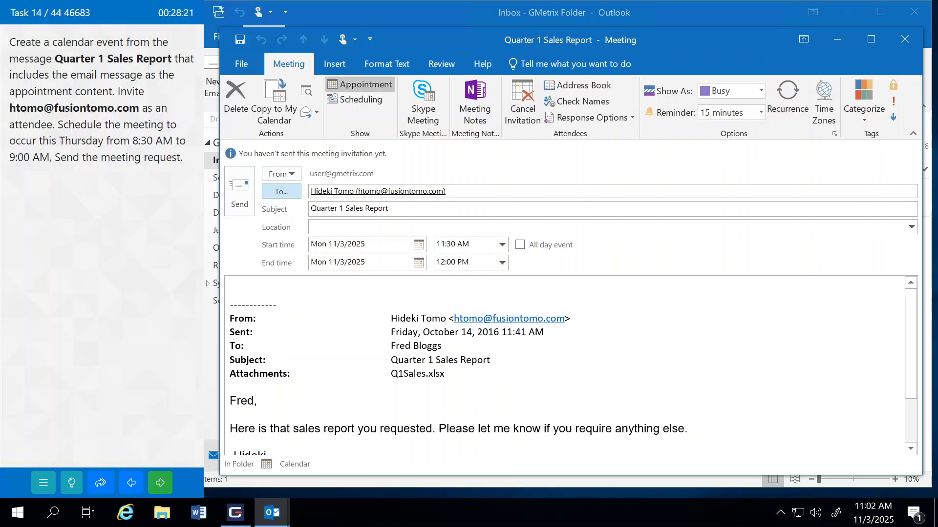
# Schedule the meeting for Thursday 11/6/2025 from 8:30 AM to 9:00 AM.
pyautogui.click(418, 246)
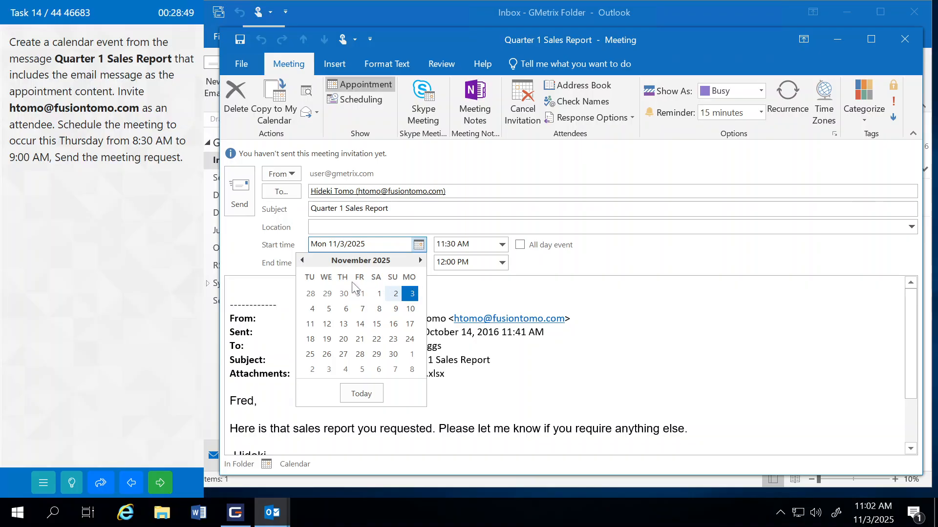
pyautogui.click(347, 314)
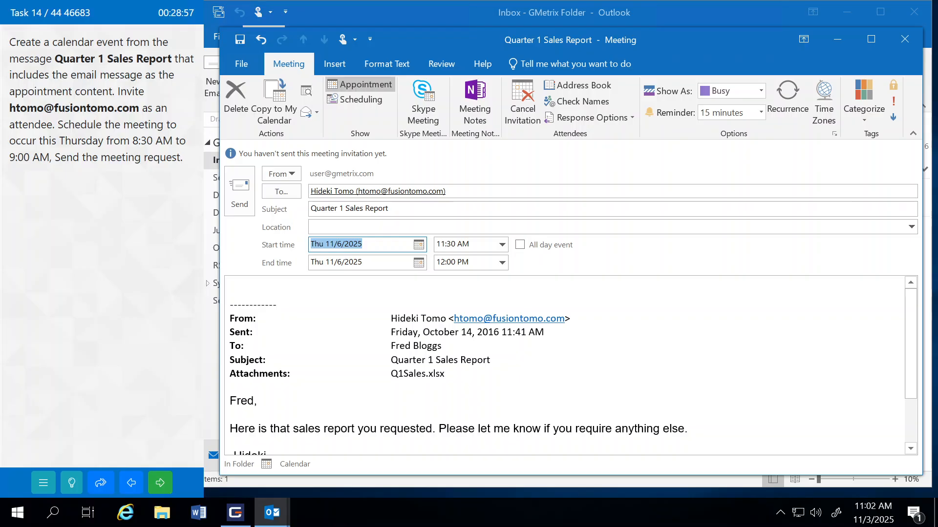
pyautogui.click(502, 245)
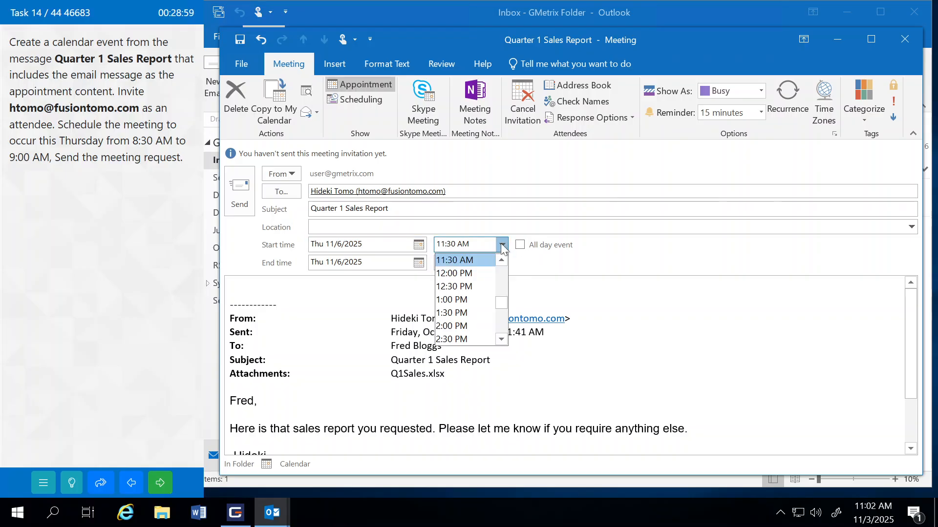
pyautogui.scroll(6, 501, 260)
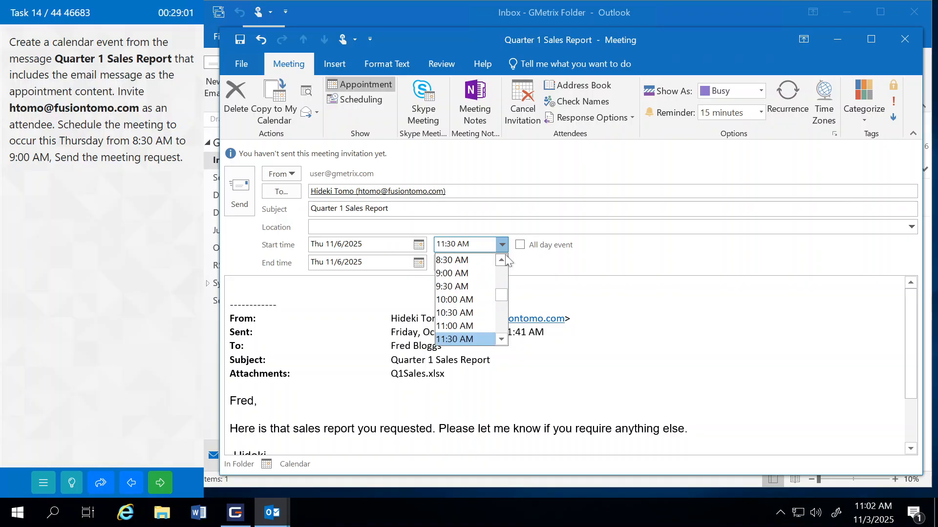
pyautogui.click(479, 260)
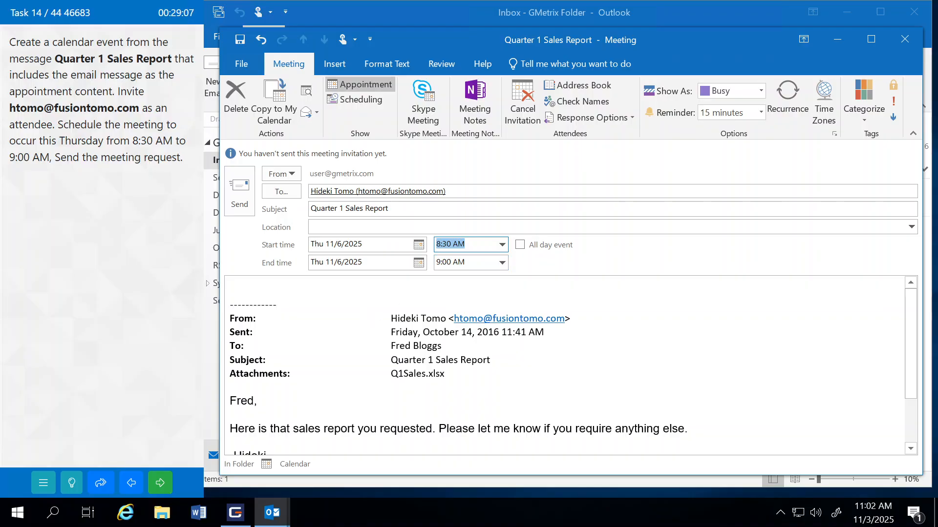
# Send the "Quarter 1 Sales Report" meeting request without a location and submit the practice task.
pyautogui.click(244, 192)
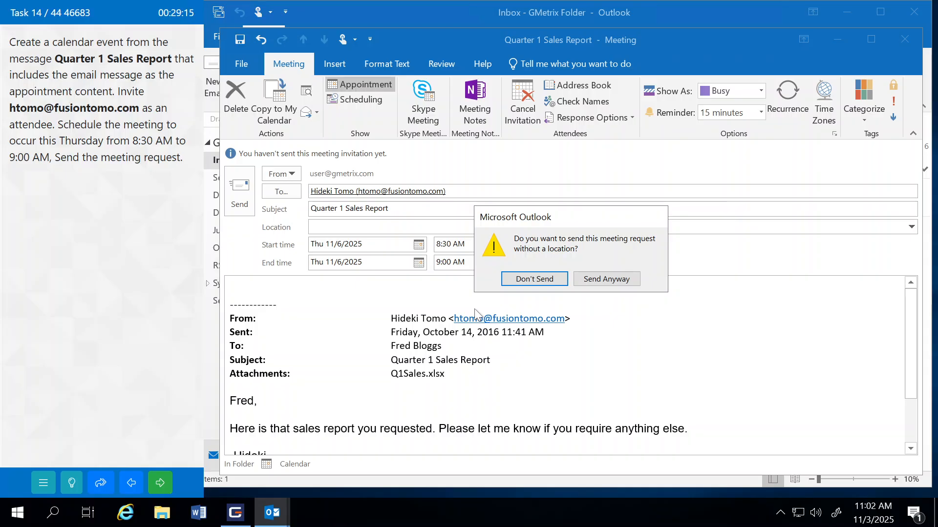
pyautogui.click(604, 279)
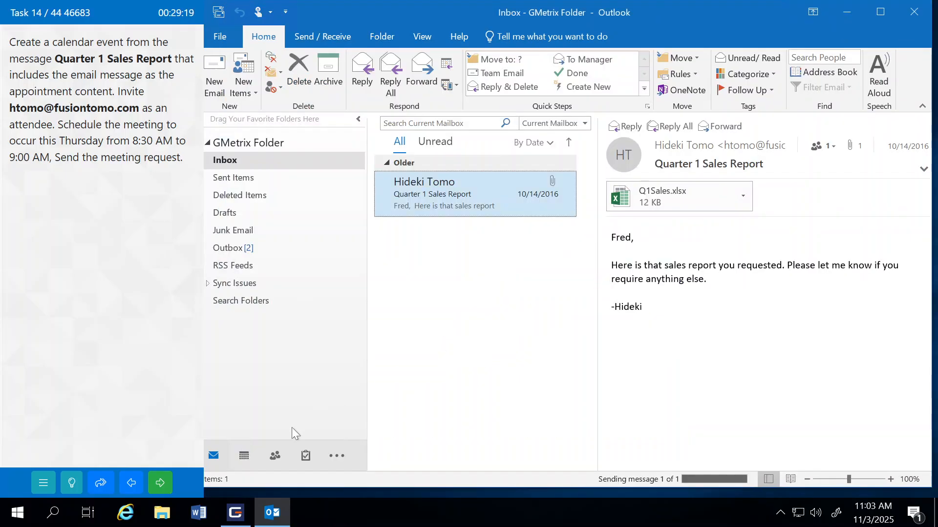
pyautogui.click(161, 484)
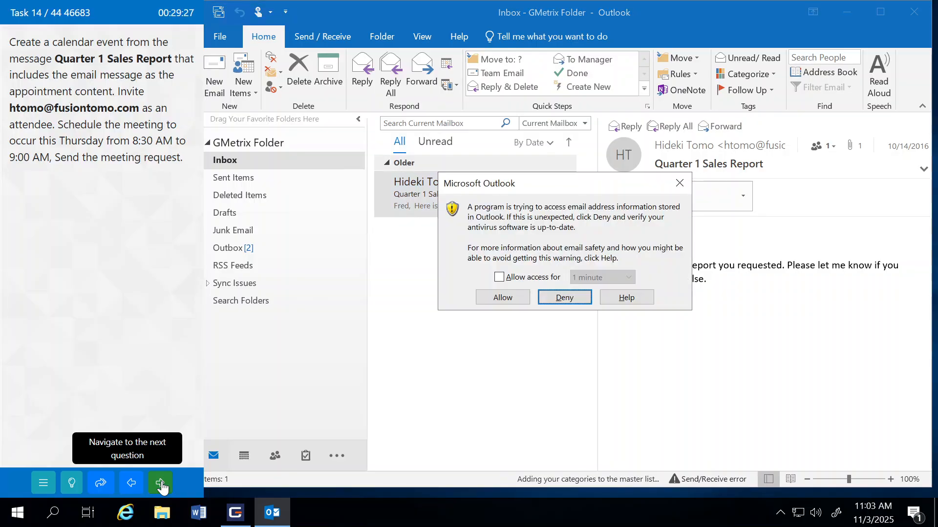
pyautogui.click(499, 277)
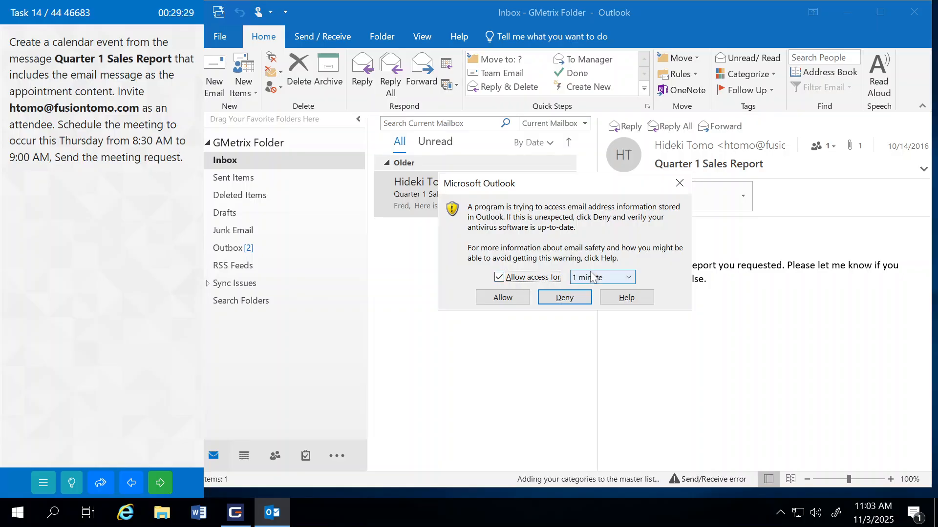
pyautogui.click(595, 278)
pyautogui.click(594, 318)
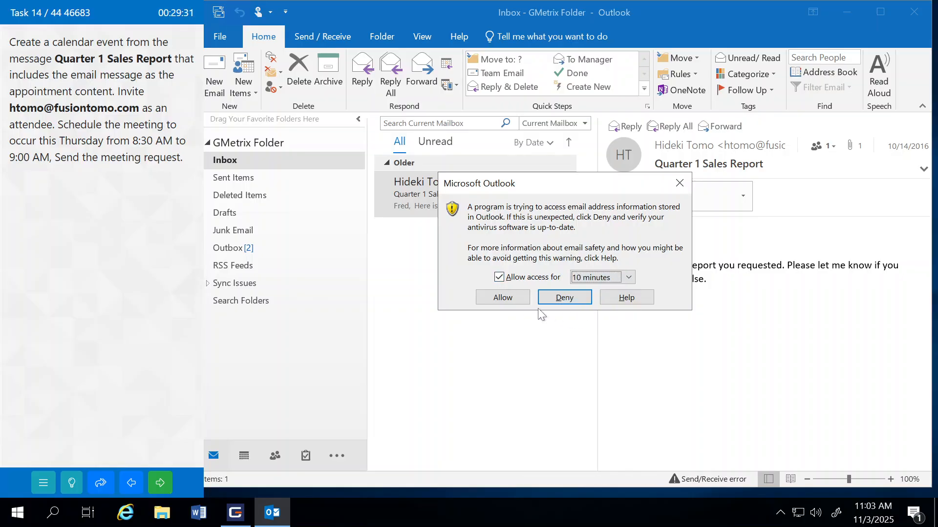
pyautogui.click(508, 300)
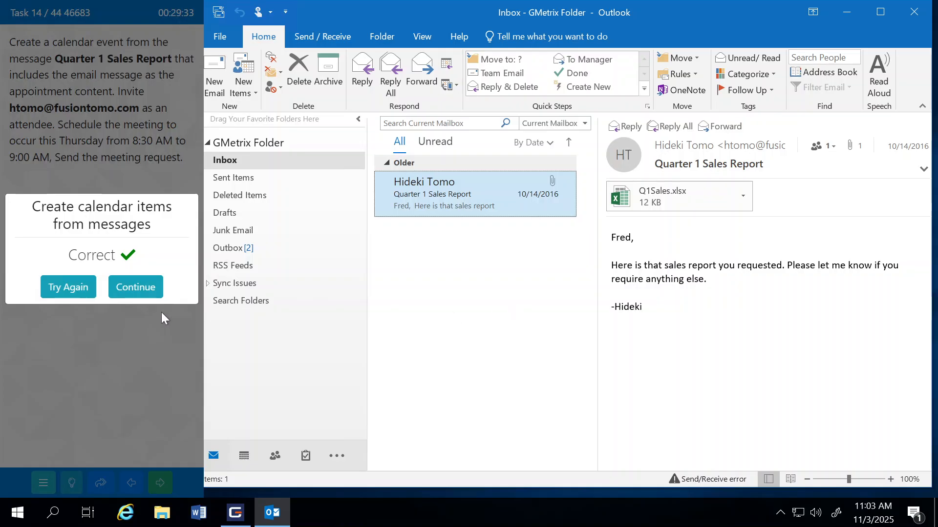
pyautogui.click(137, 288)
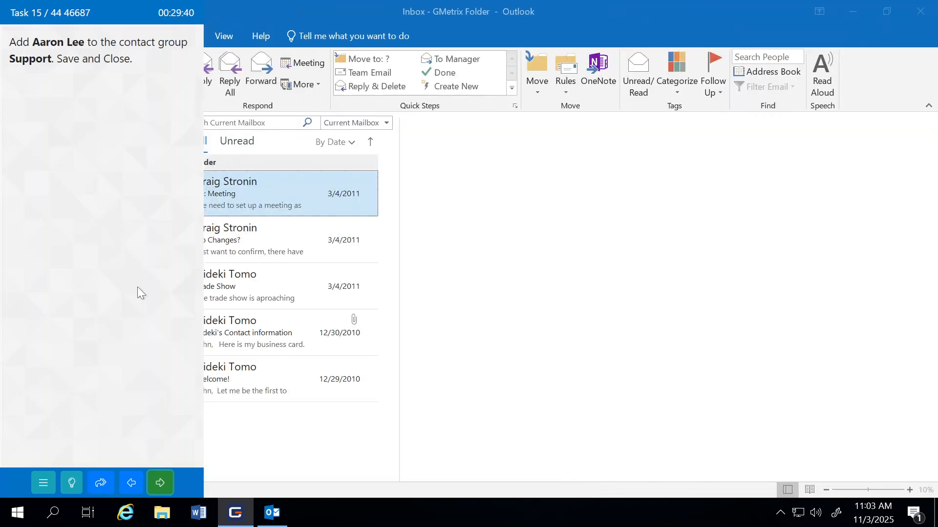
# Open the Support contact group from Contacts and place its window clear of the task instructions.
pyautogui.doubleClick(752, 12)
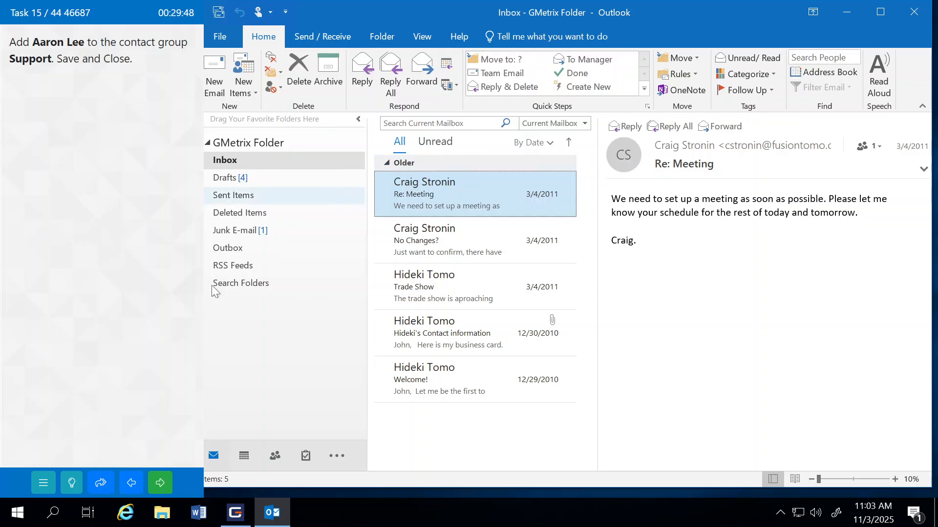
pyautogui.moveTo(275, 460)
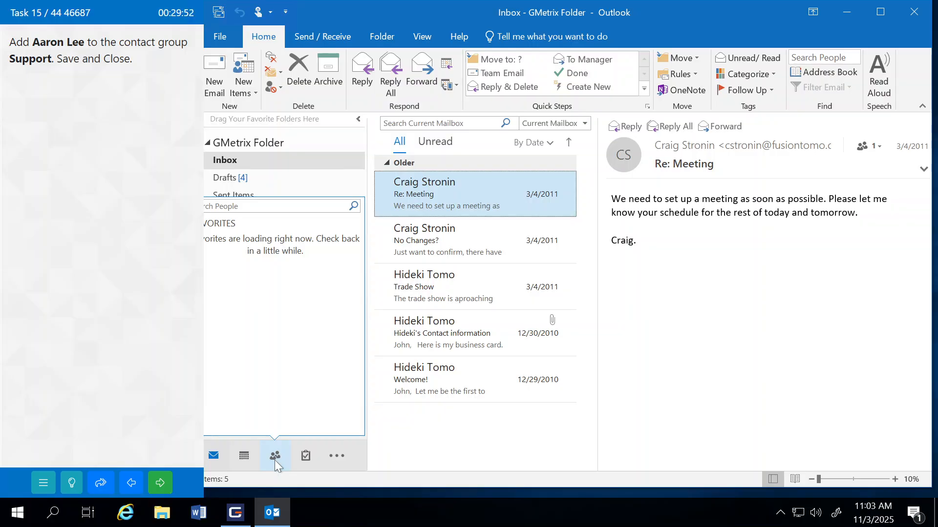
pyautogui.click(275, 460)
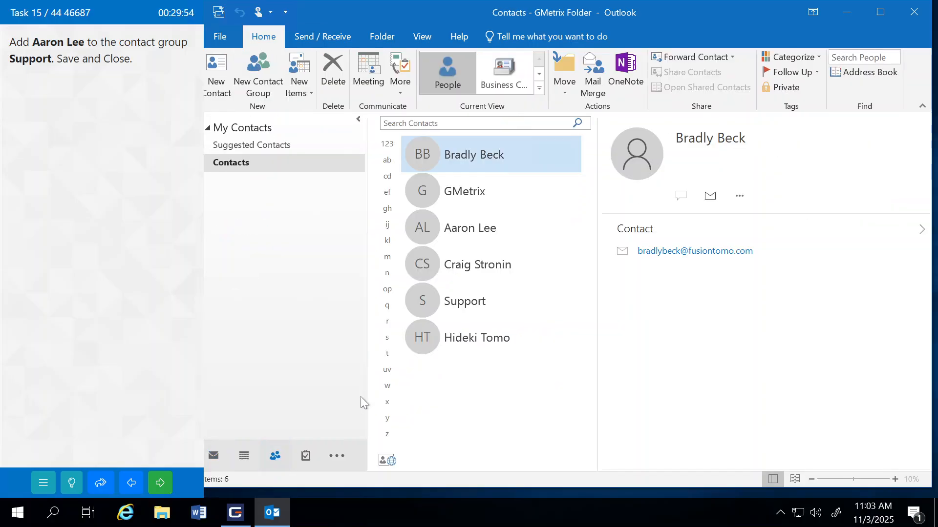
pyautogui.doubleClick(471, 302)
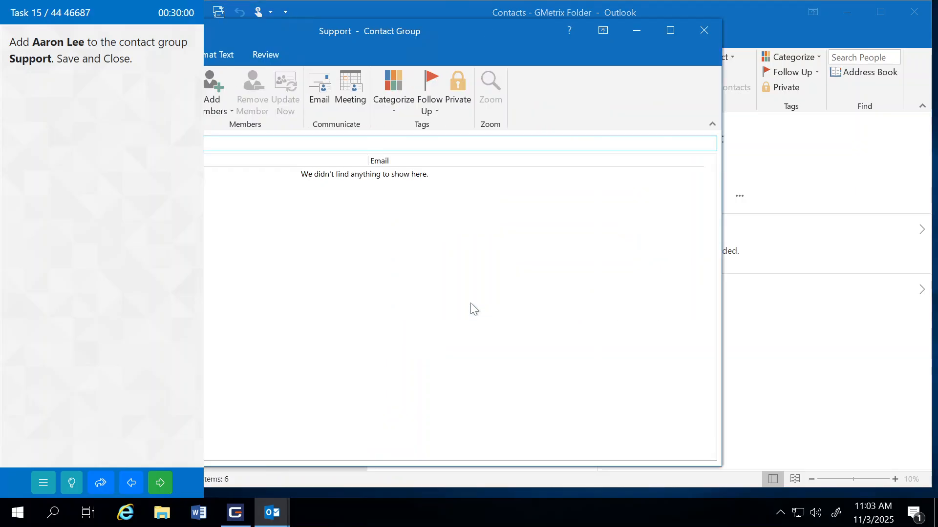
pyautogui.moveTo(450, 31); pyautogui.dragTo(731, 37)
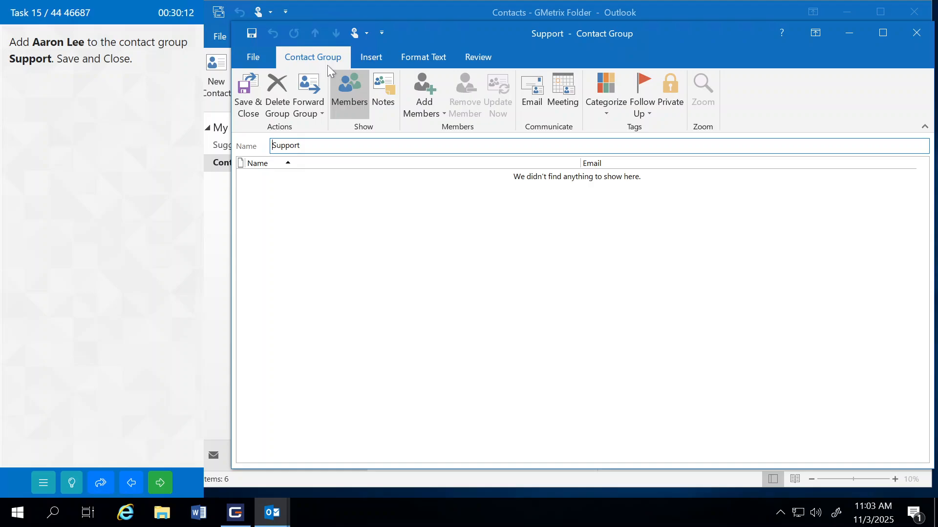
# Add the contact named in the task to the Support group from the address book, then save and close the group.
pyautogui.click(415, 97)
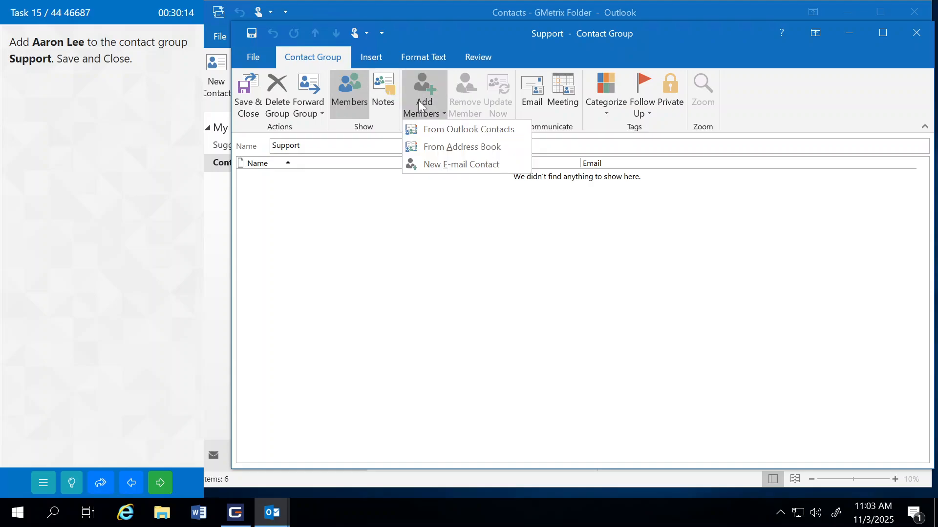
pyautogui.click(436, 146)
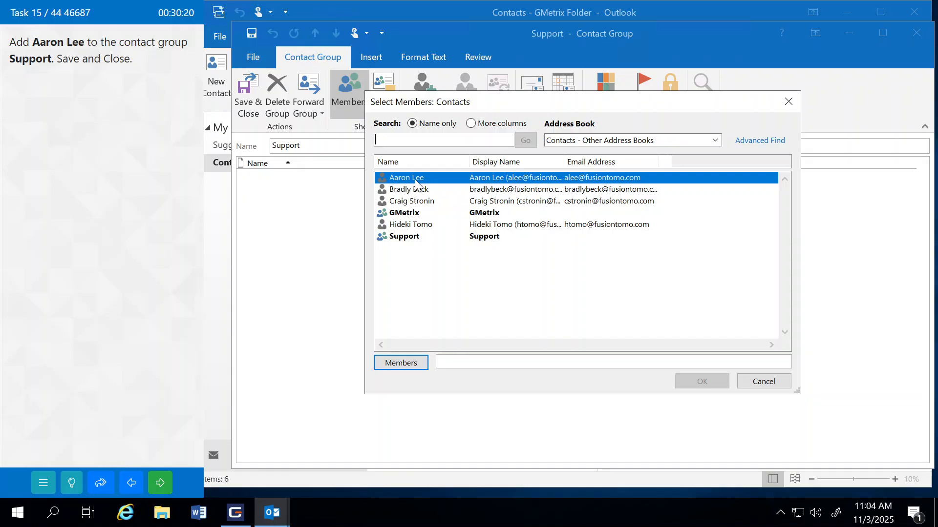
pyautogui.click(403, 372)
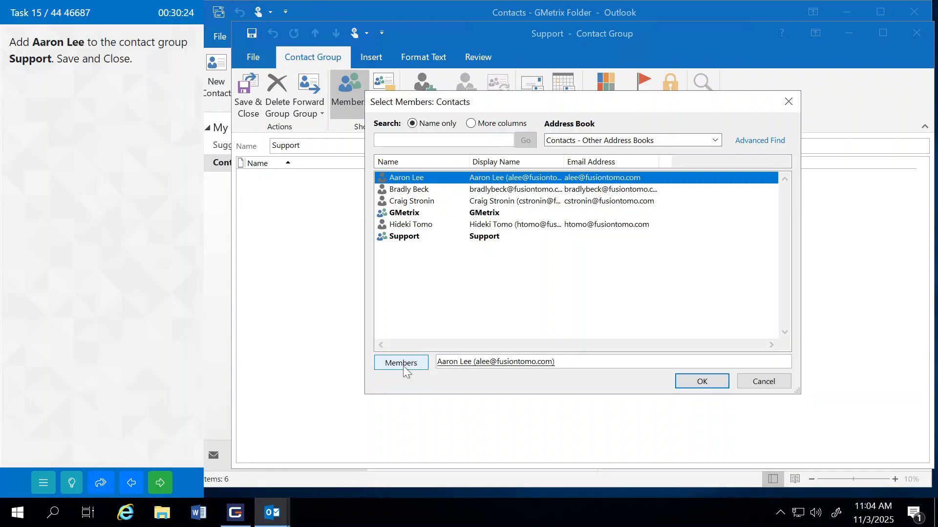
pyautogui.click(694, 384)
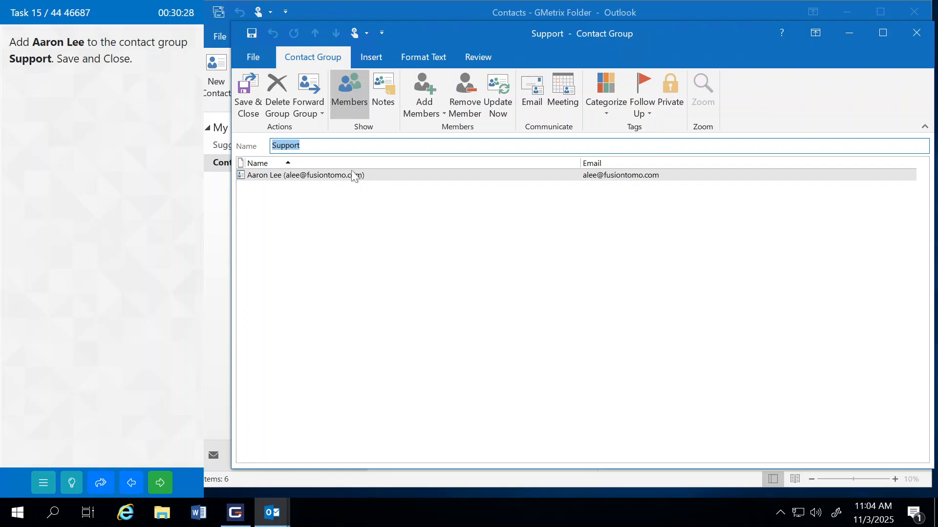
pyautogui.click(246, 86)
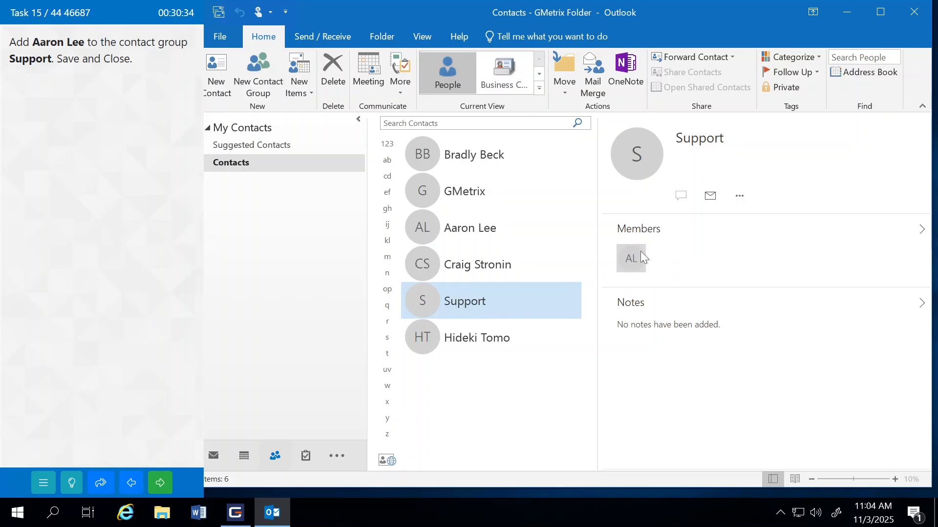
# Check the Support group's membership, submit the contact group task and continue to the next one.
pyautogui.moveTo(640, 253)
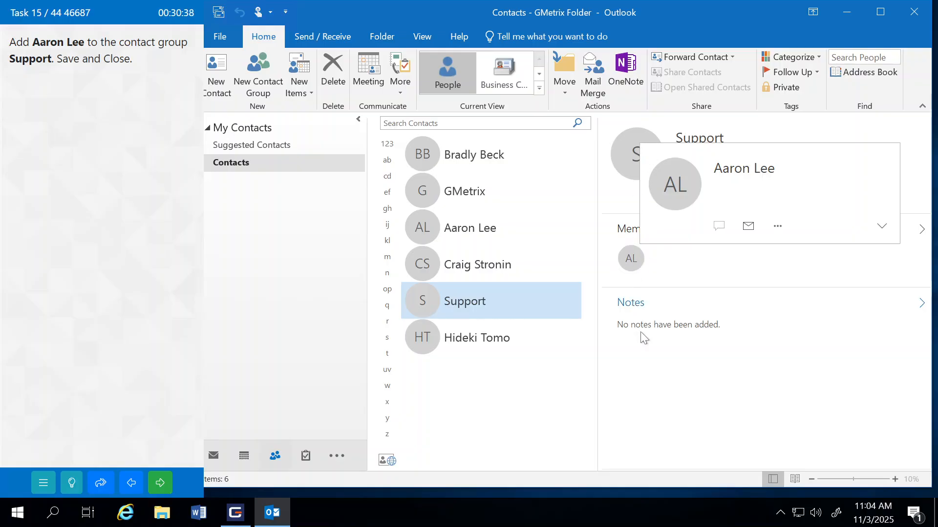
pyautogui.click(163, 483)
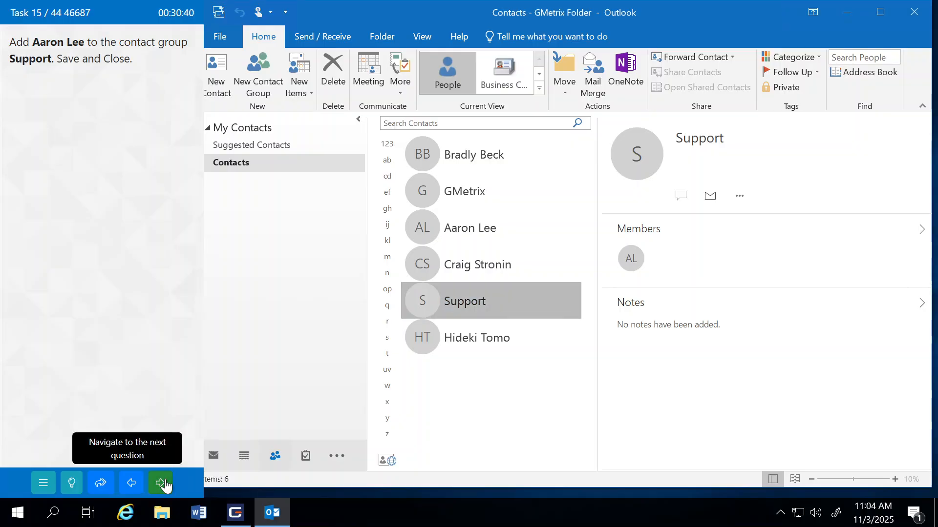
pyautogui.click(132, 282)
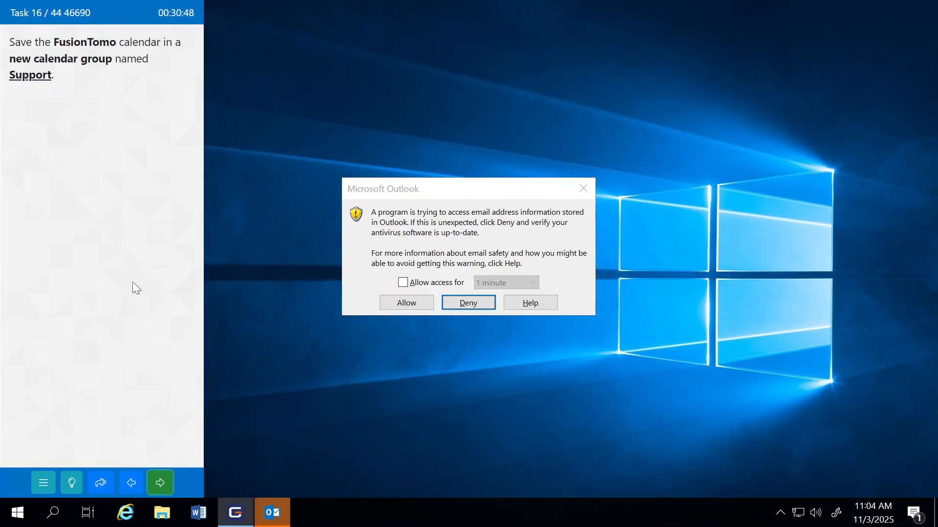
pyautogui.click(402, 282)
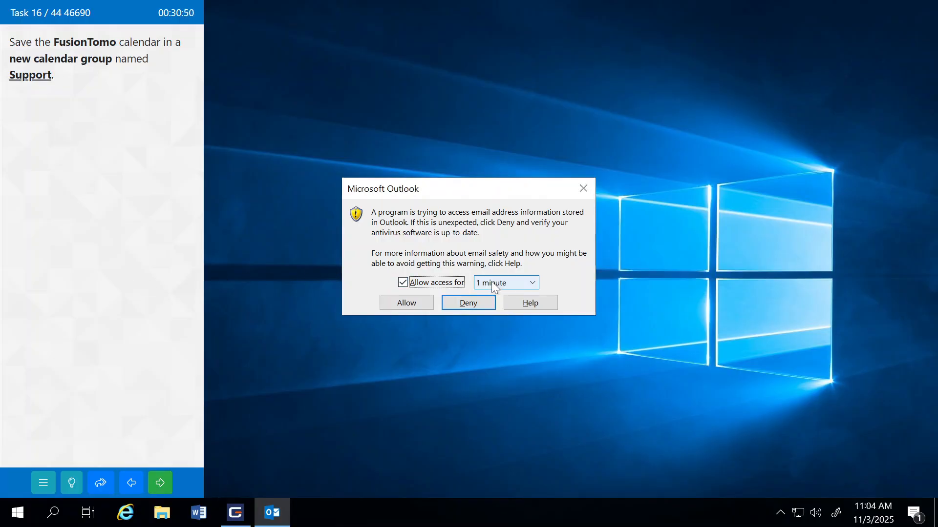
pyautogui.click(497, 282)
pyautogui.click(490, 326)
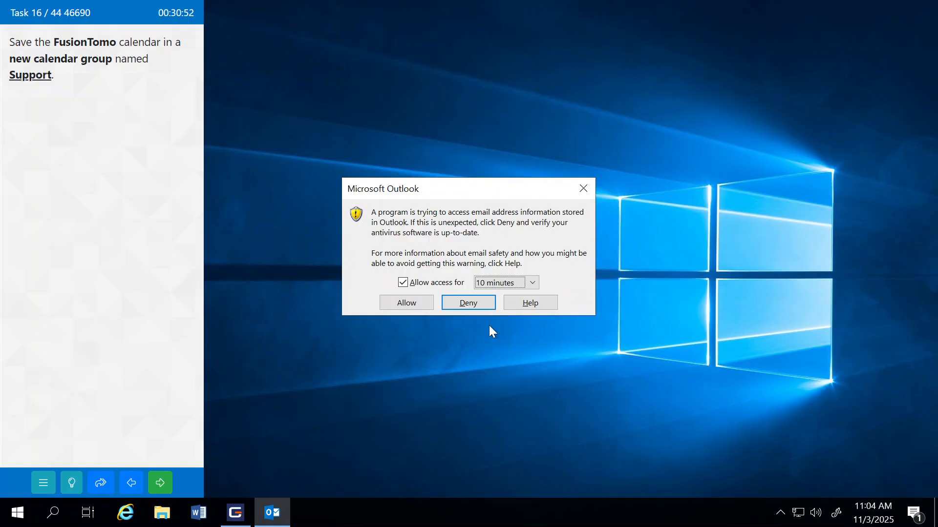
pyautogui.click(415, 304)
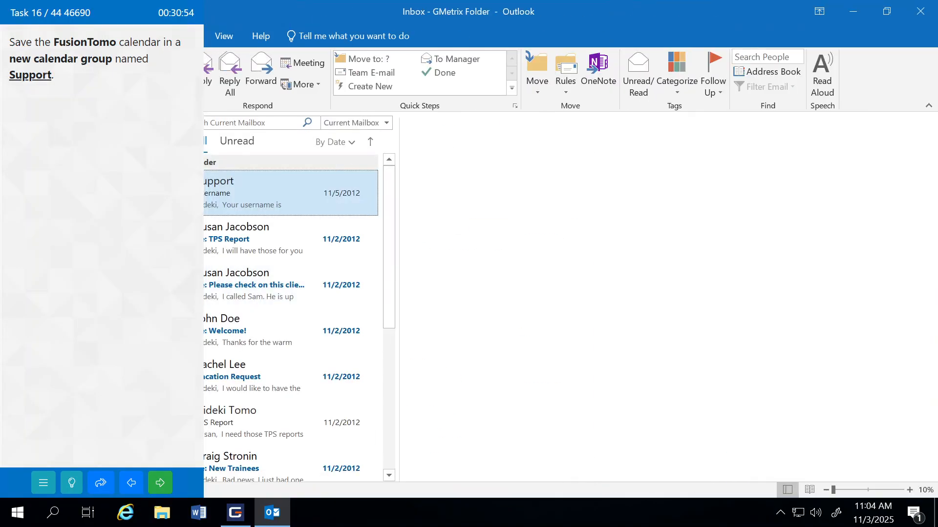
# Create a new calendar group named Support in the Calendar view.
pyautogui.doubleClick(754, 7)
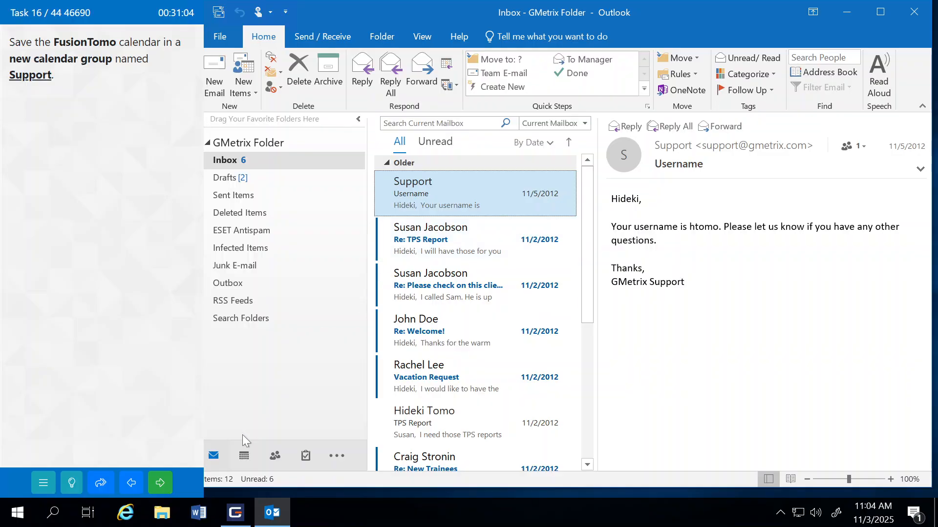
pyautogui.click(244, 456)
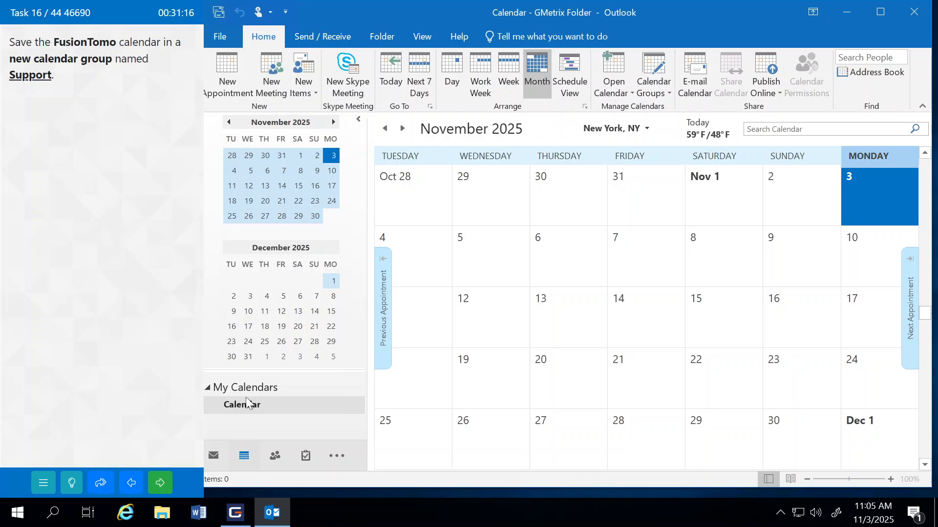
pyautogui.rightClick(246, 390)
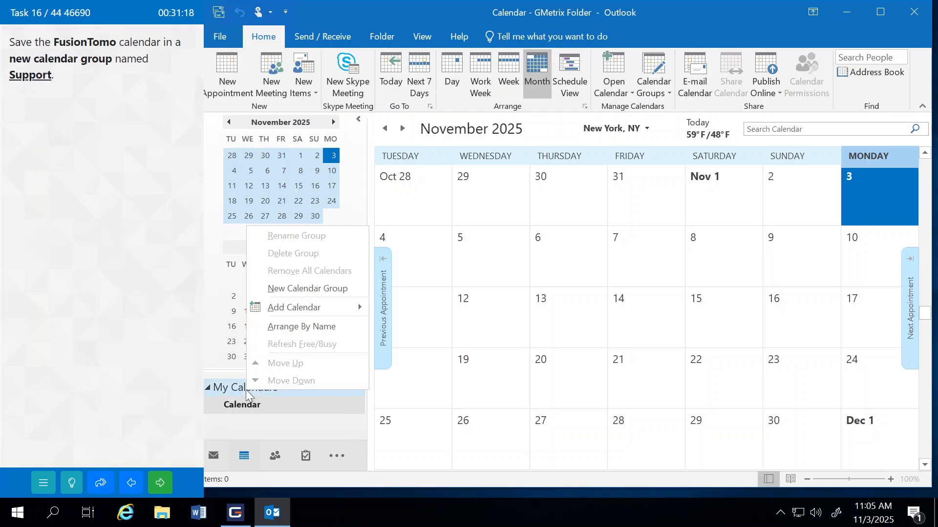
pyautogui.rightClick(250, 405)
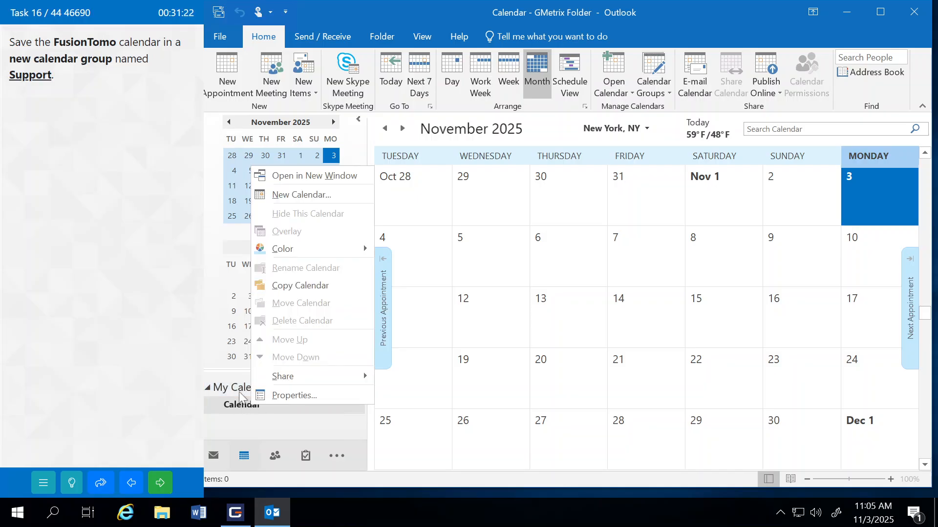
pyautogui.rightClick(238, 392)
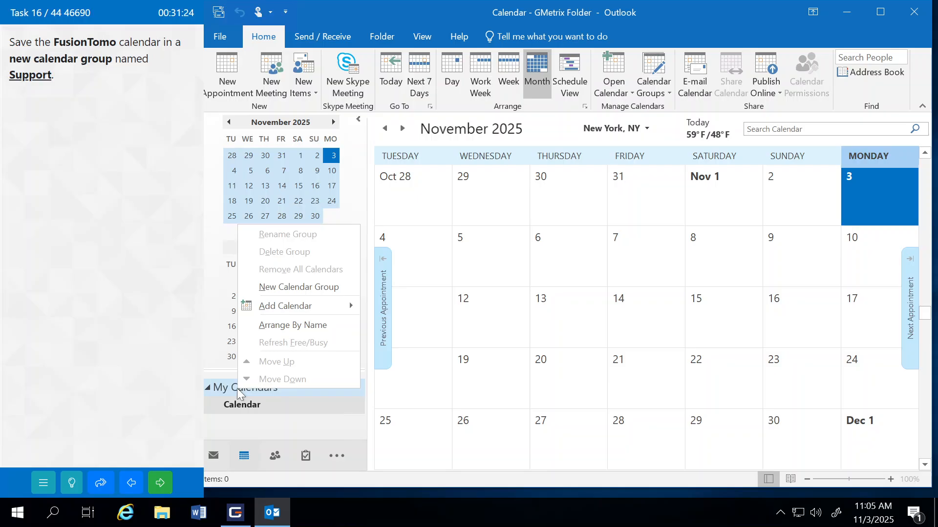
pyautogui.click(315, 288)
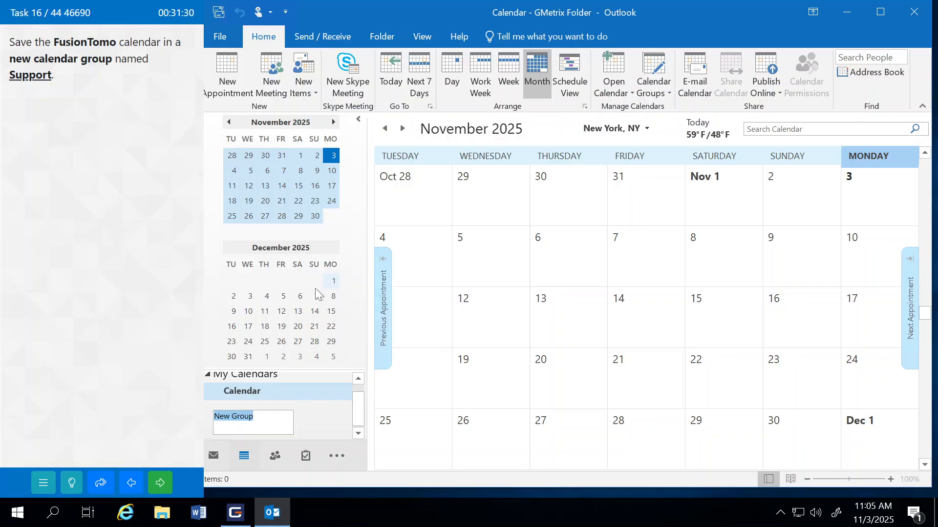
pyautogui.write('Support')
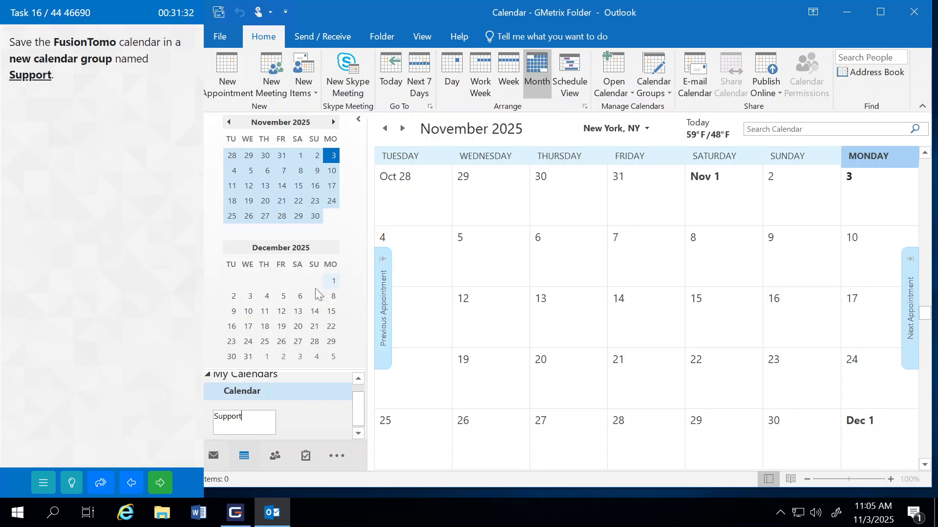
pyautogui.press('Return')
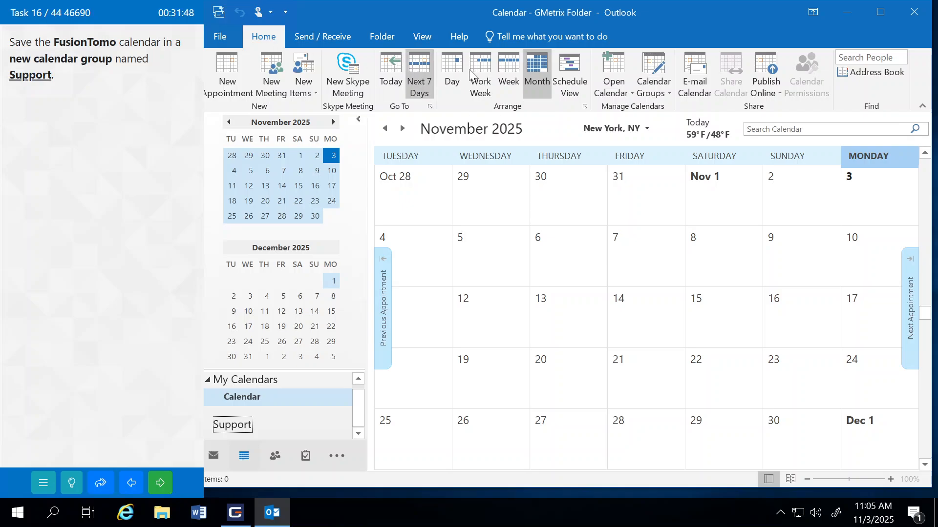
pyautogui.click(659, 93)
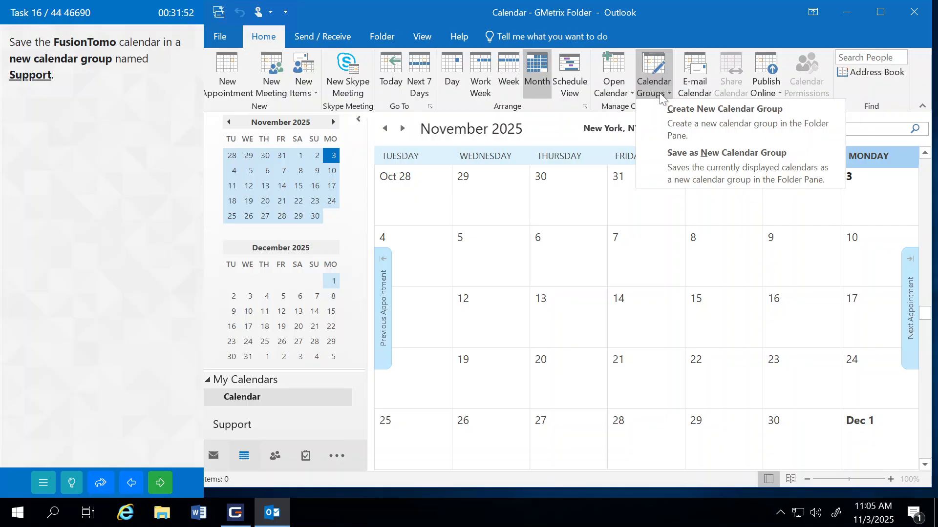
pyautogui.click(659, 93)
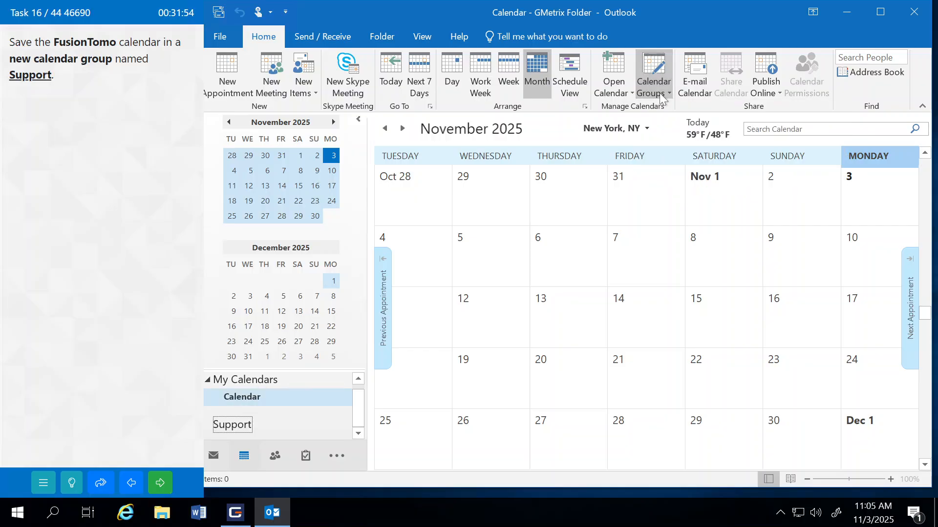
pyautogui.click(659, 93)
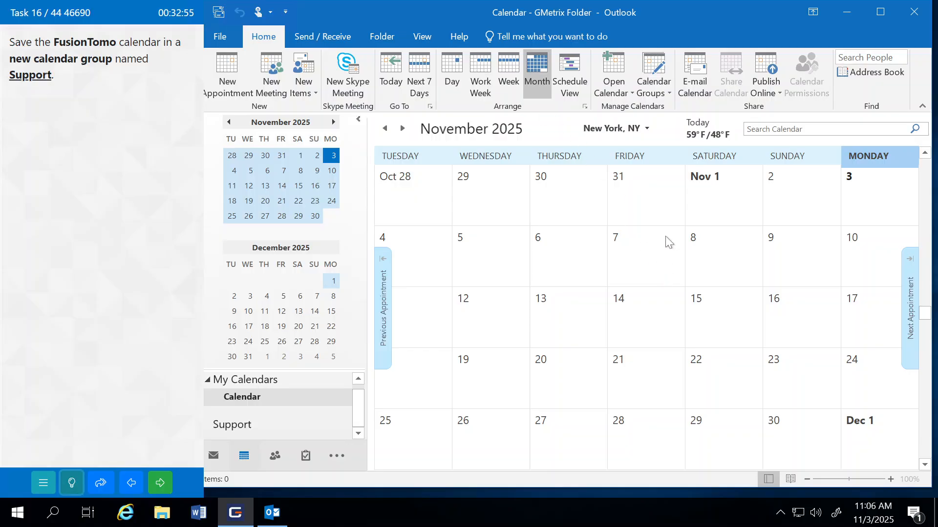
# Open the FusionTomo calendar from the address book, then submit the calendar group task and continue to the next one.
pyautogui.click(620, 96)
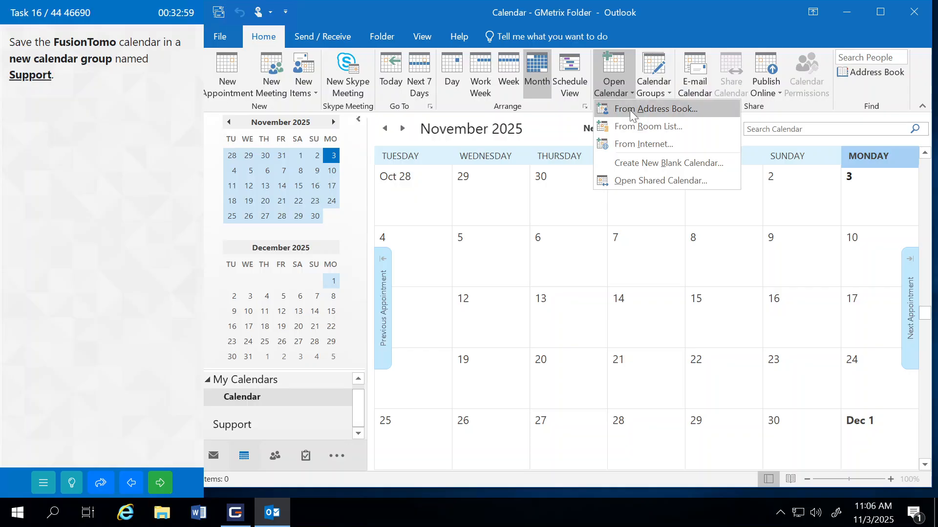
pyautogui.click(629, 110)
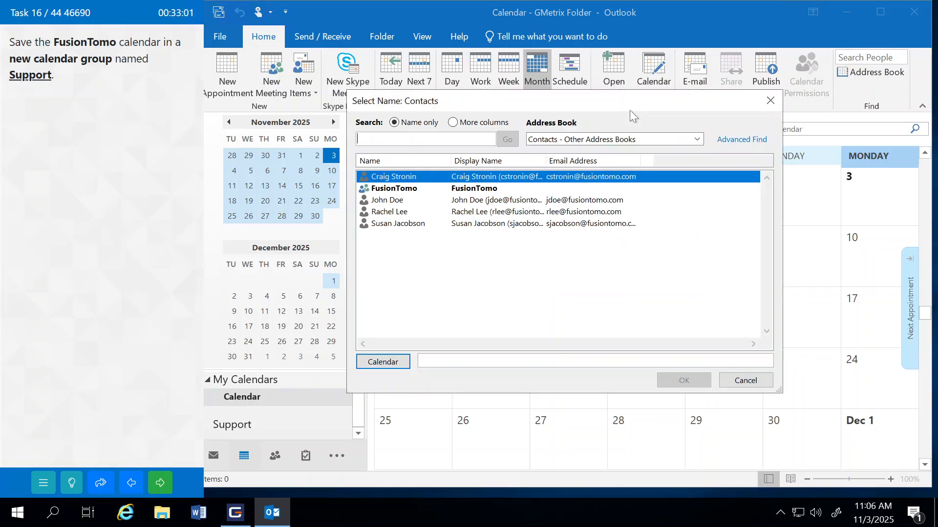
pyautogui.click(383, 189)
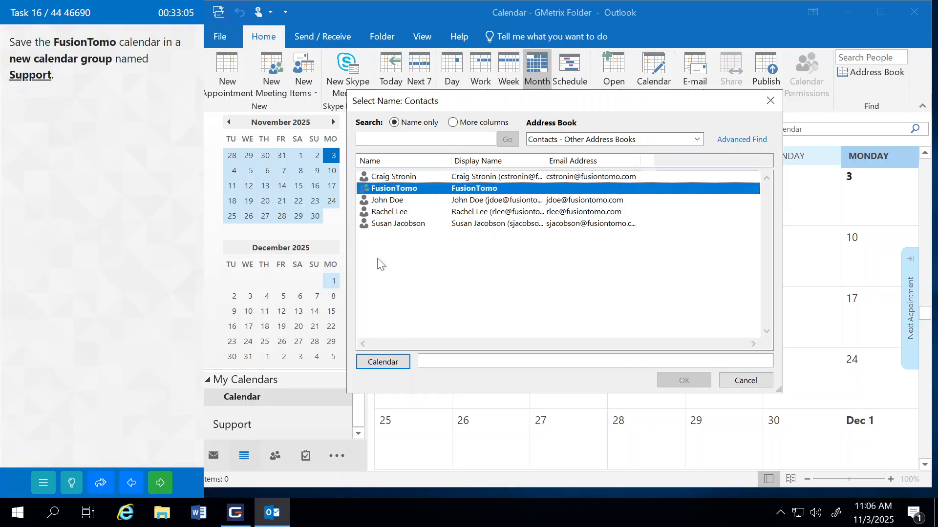
pyautogui.click(387, 361)
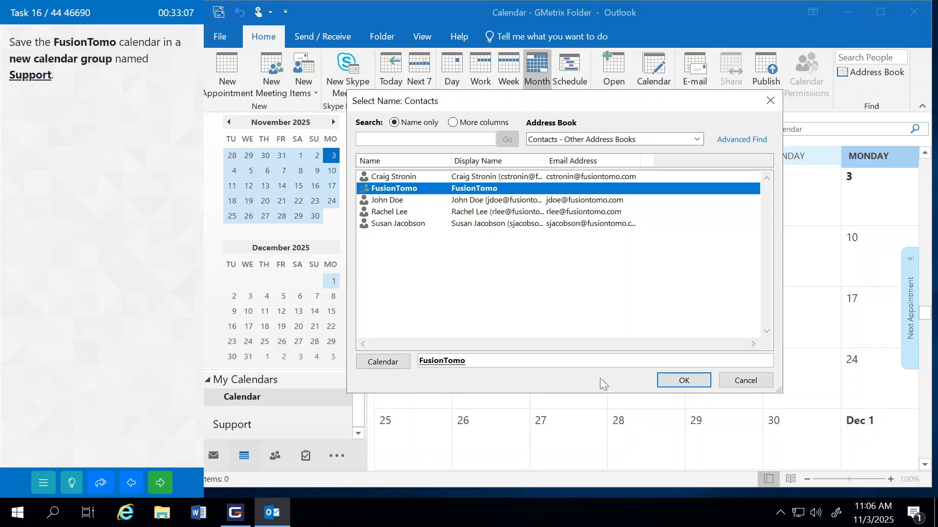
pyautogui.click(683, 380)
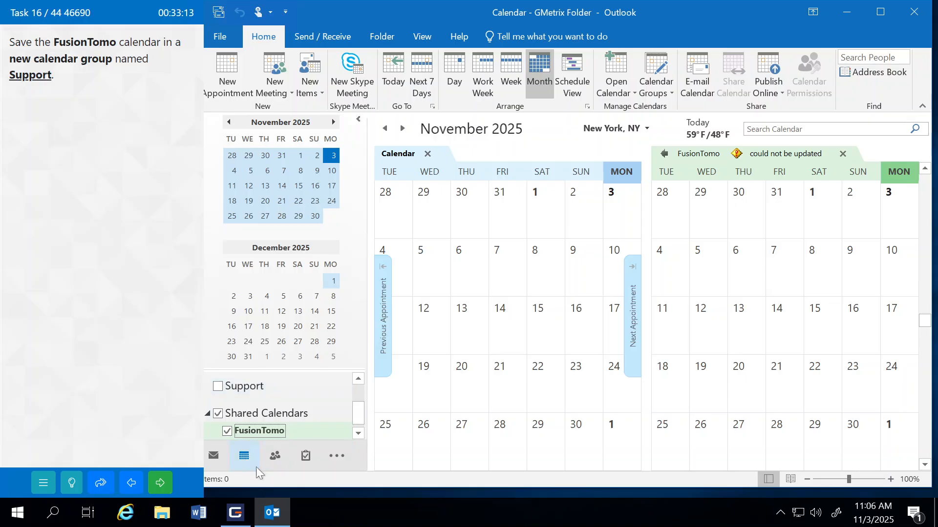
pyautogui.click(159, 489)
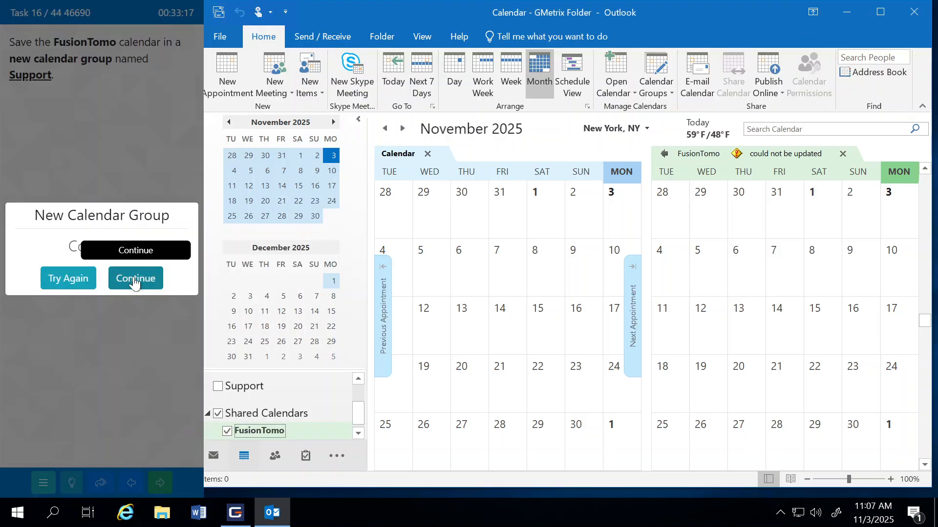
pyautogui.click(136, 280)
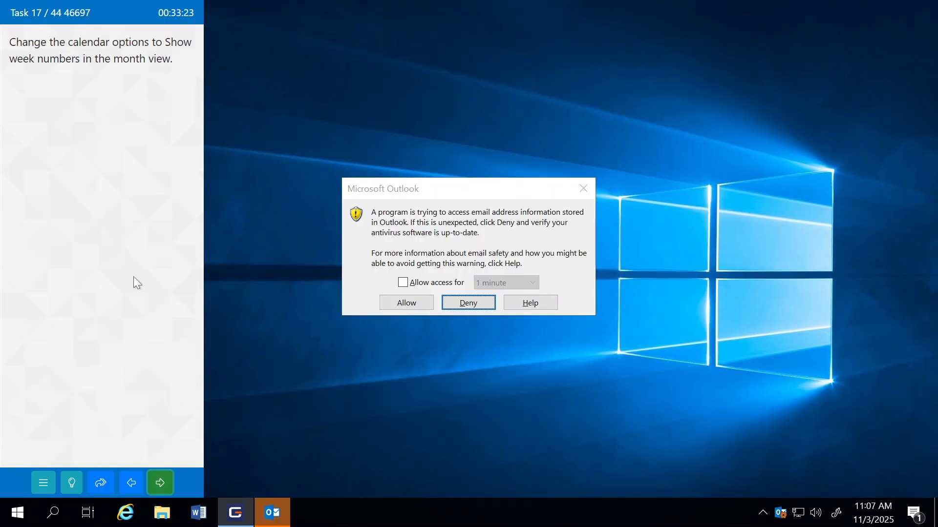
pyautogui.click(403, 283)
pyautogui.click(487, 286)
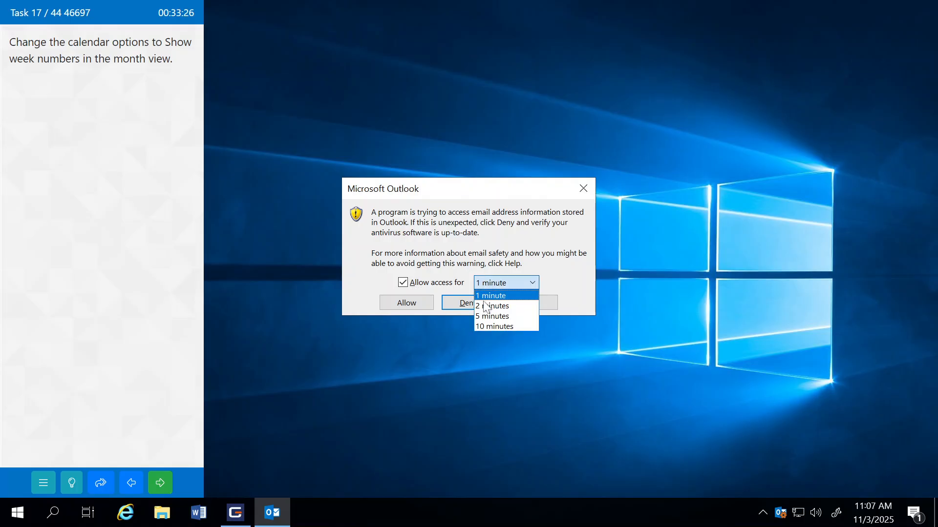
pyautogui.click(487, 326)
pyautogui.click(415, 307)
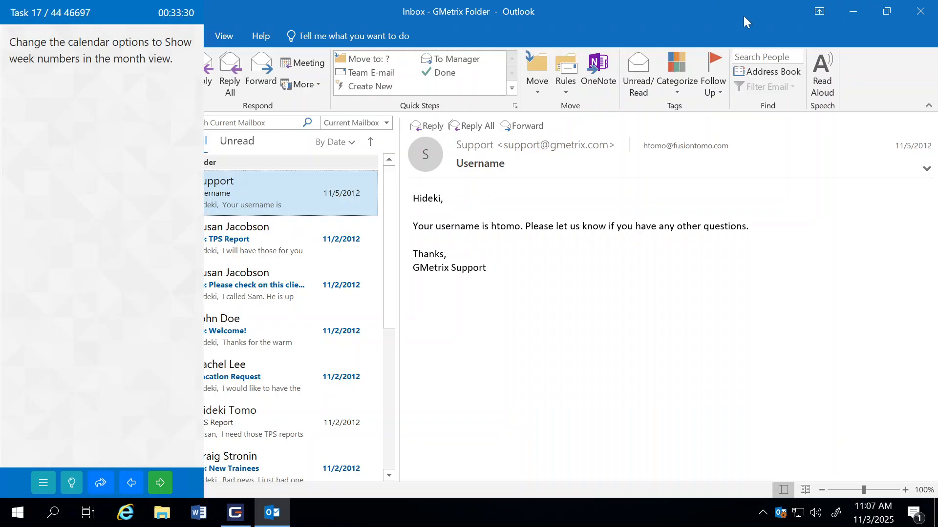
# Enable week numbers in the month view and Date Navigator in the calendar options, then submit the task and continue.
pyautogui.doubleClick(743, 16)
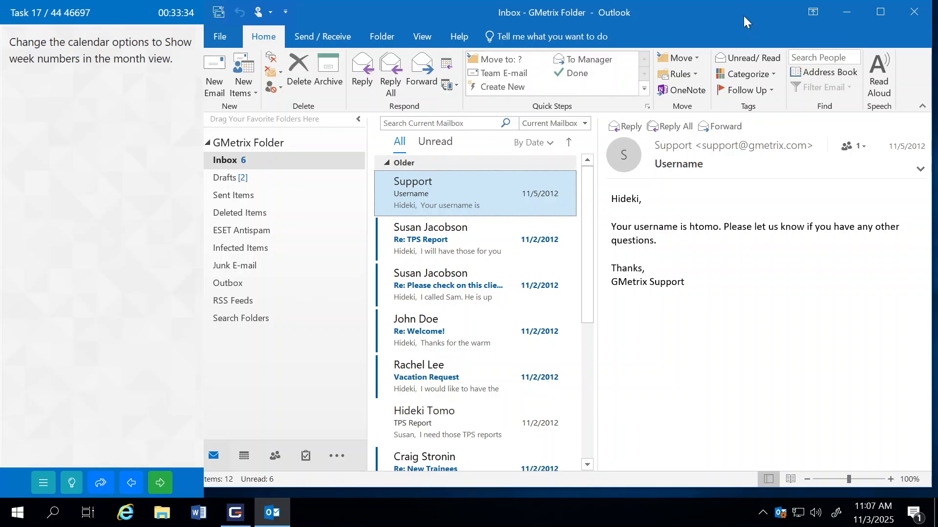
pyautogui.click(224, 40)
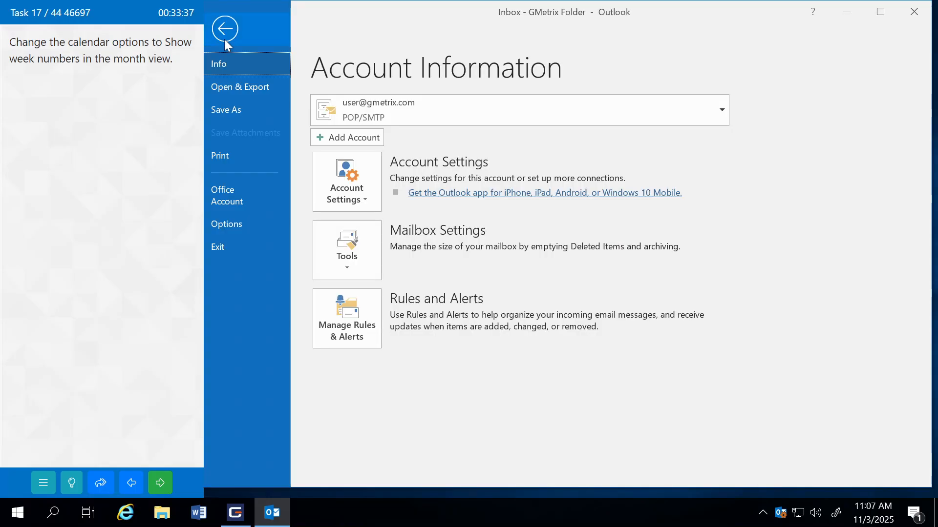
pyautogui.click(241, 229)
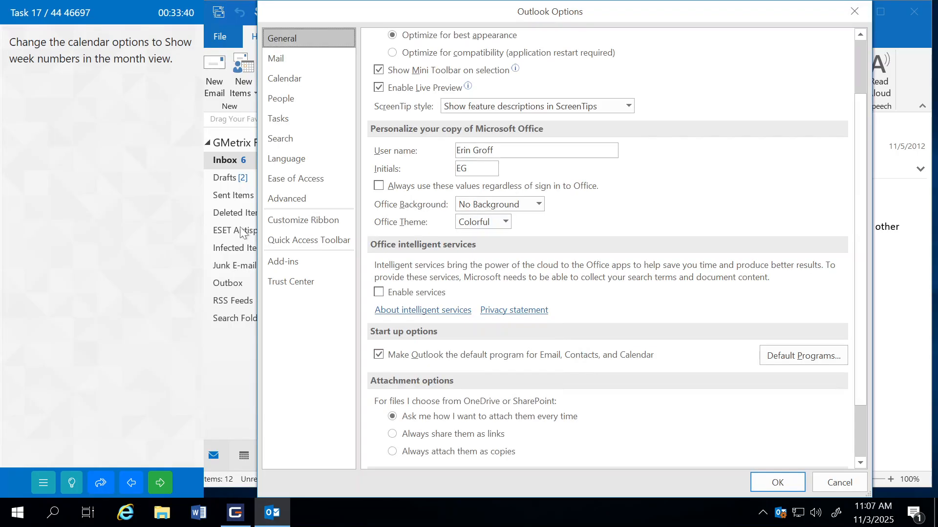
pyautogui.click(288, 81)
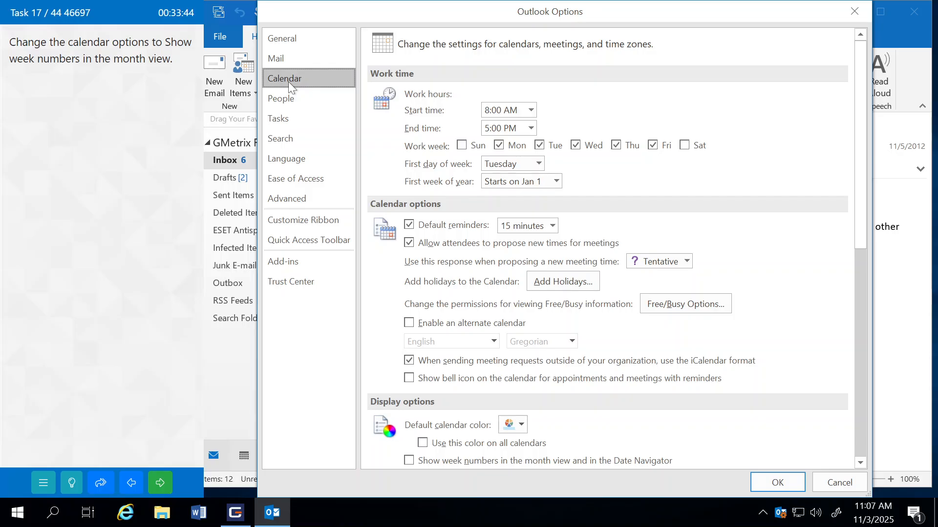
pyautogui.scroll(-4, 491, 272)
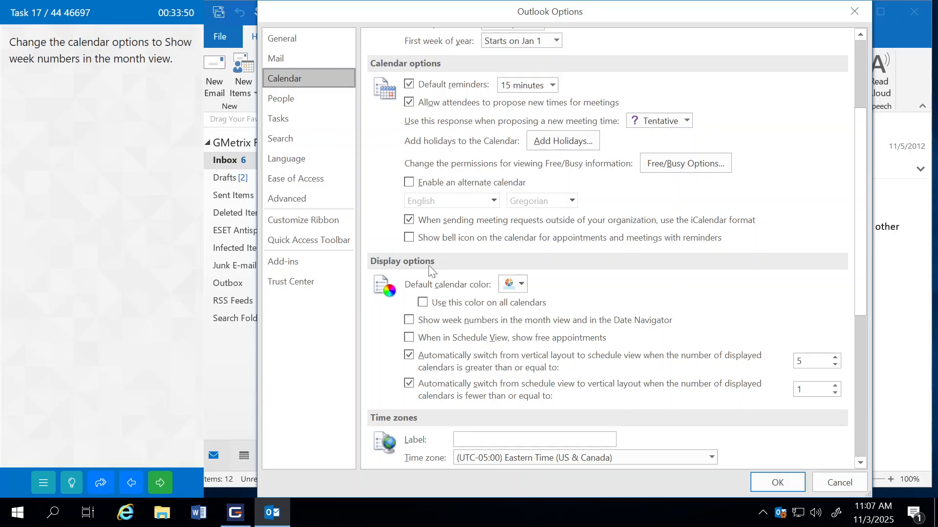
pyautogui.click(406, 320)
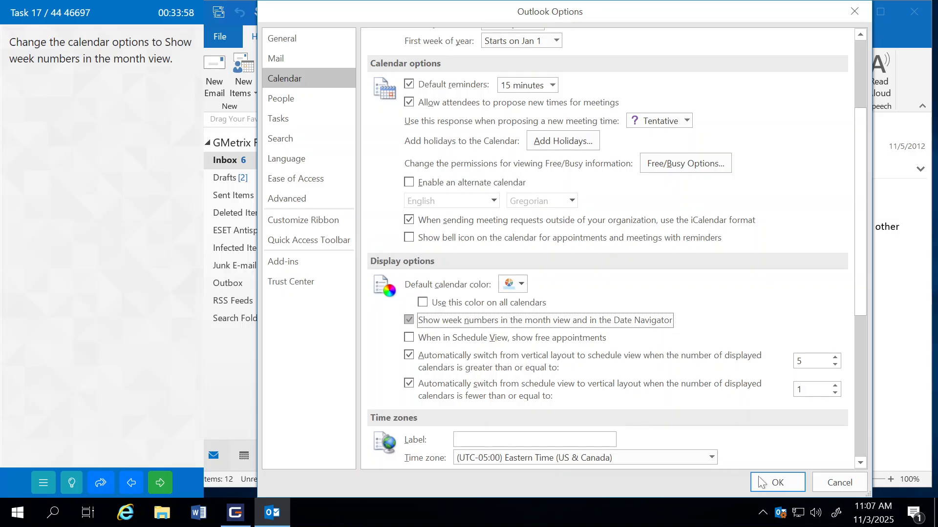
pyautogui.click(778, 482)
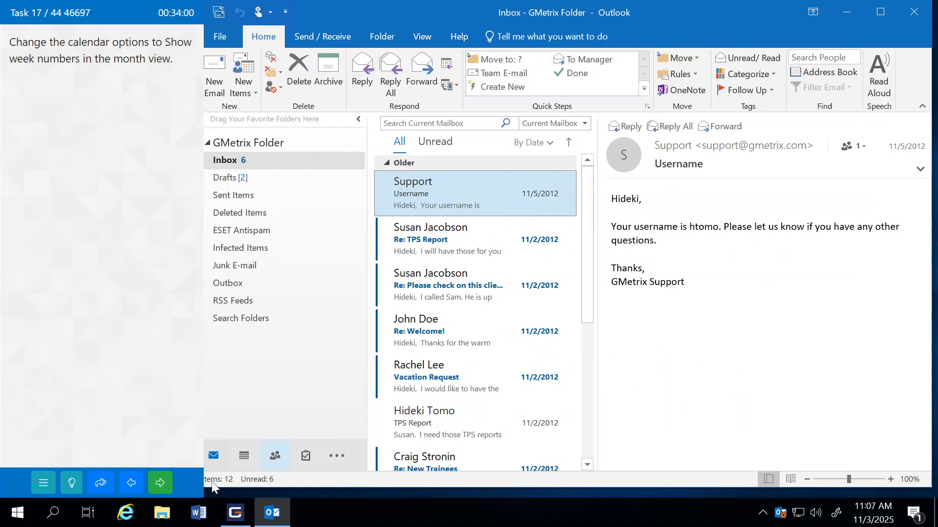
pyautogui.click(162, 484)
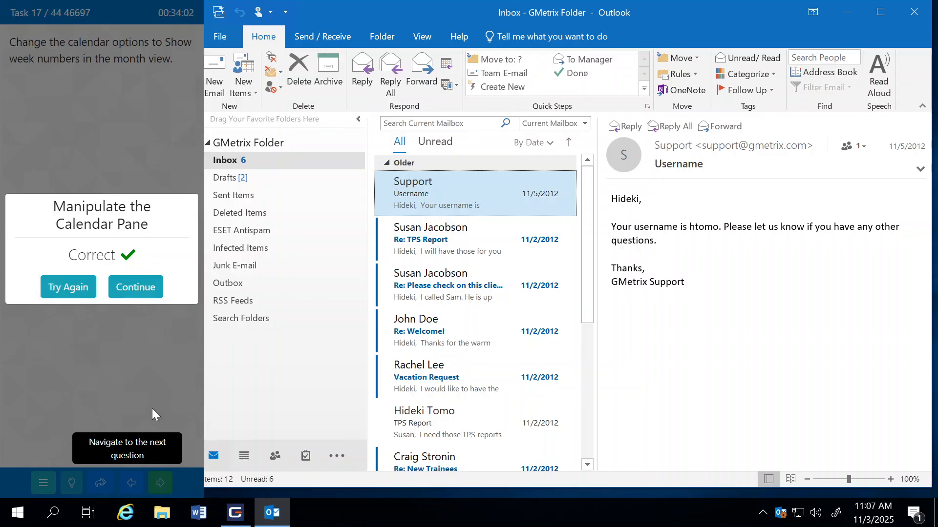
pyautogui.click(133, 291)
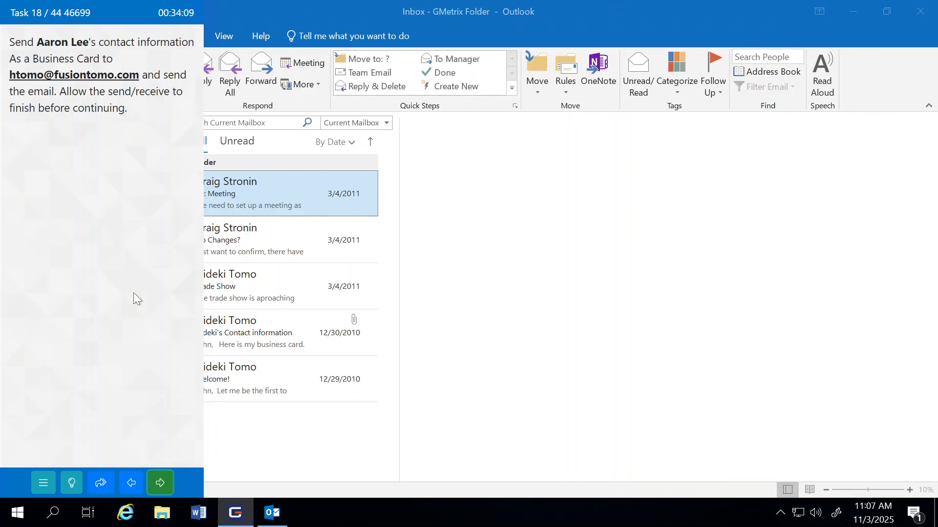
# Forward the contact named in the task as a business card from the Contacts list.
pyautogui.doubleClick(751, 5)
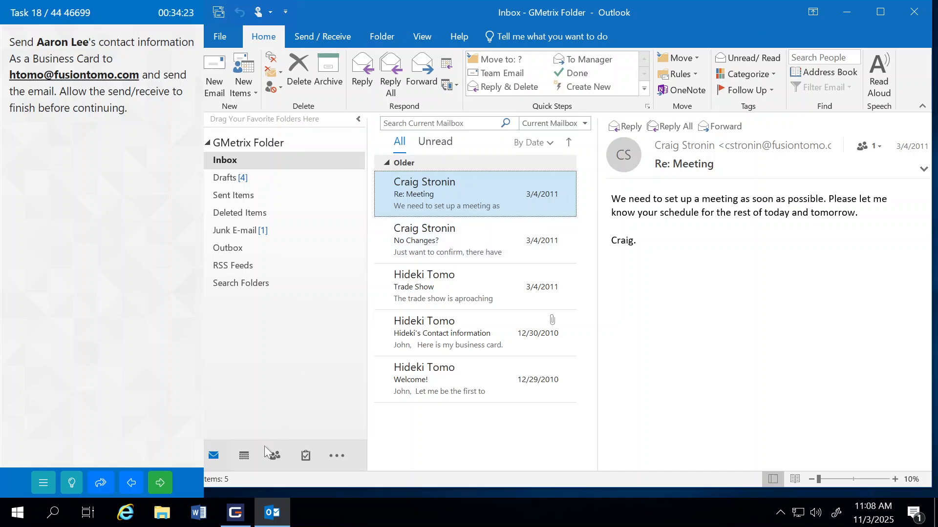
pyautogui.click(274, 458)
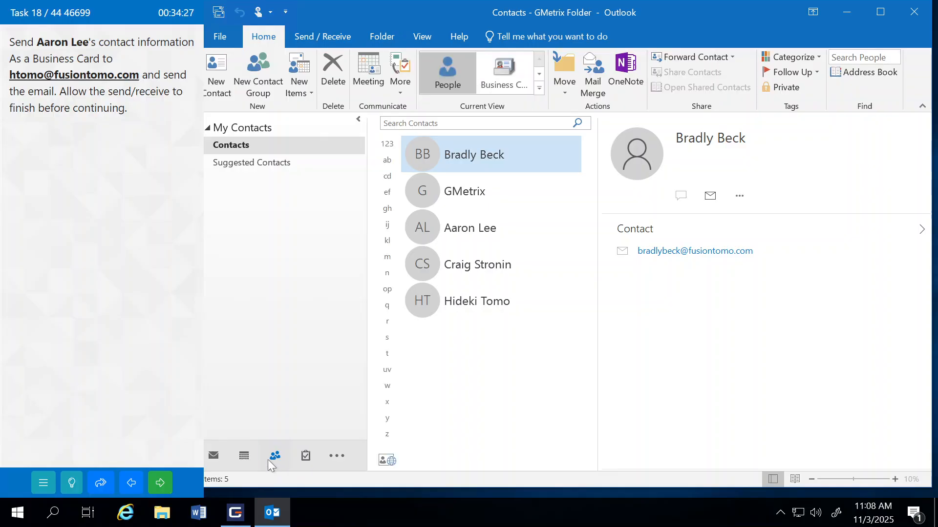
pyautogui.moveTo(269, 464)
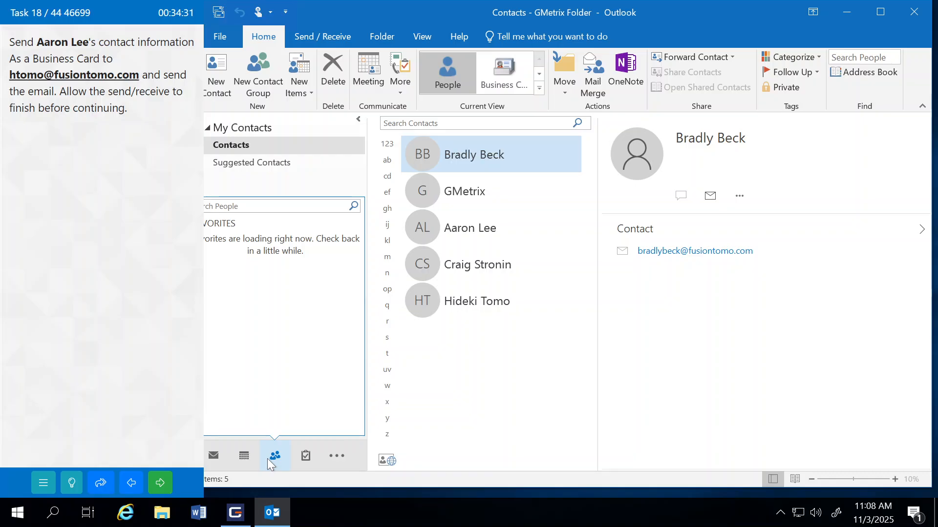
pyautogui.click(476, 227)
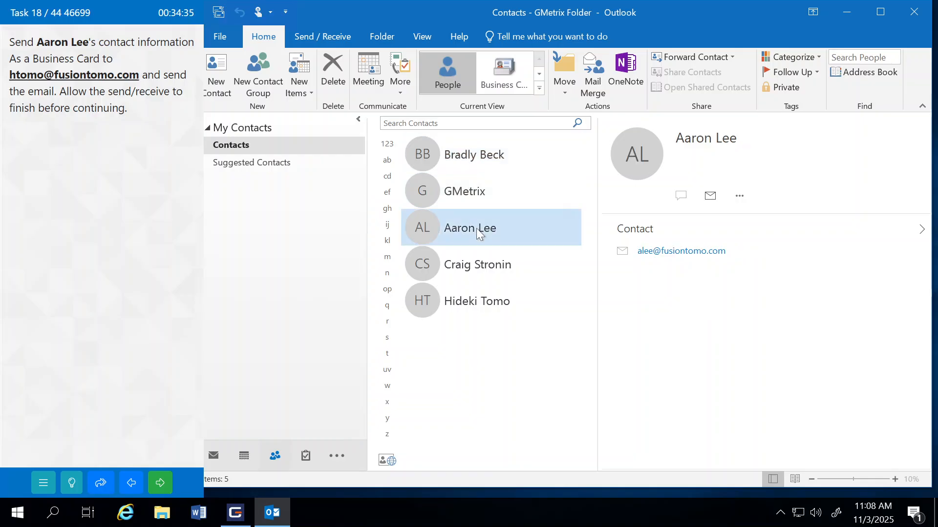
pyautogui.click(733, 57)
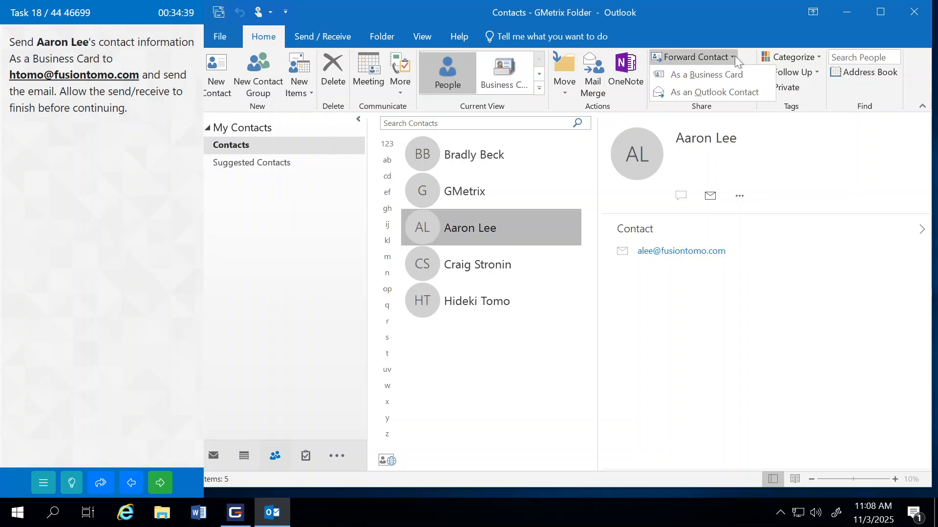
pyautogui.click(713, 74)
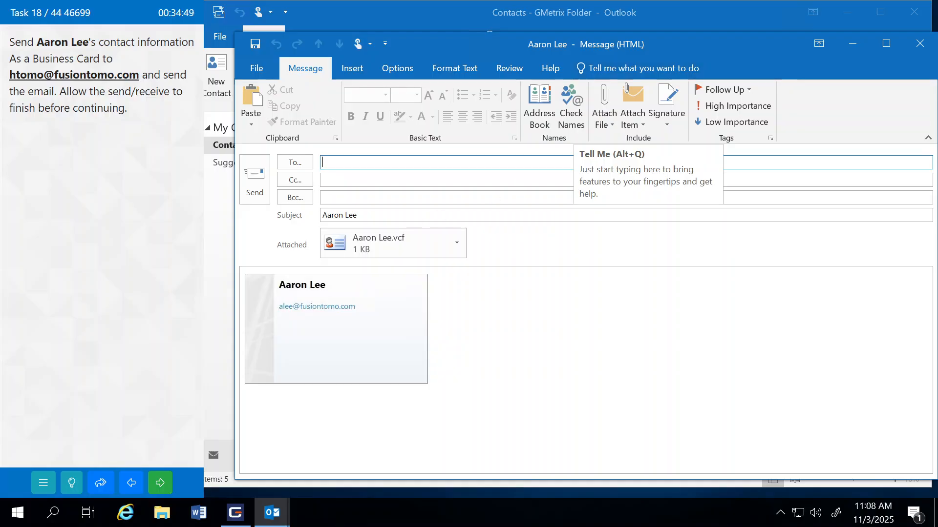
# Address the business card message to the recipient given in the task using the address book, and send it.
pyautogui.click(308, 166)
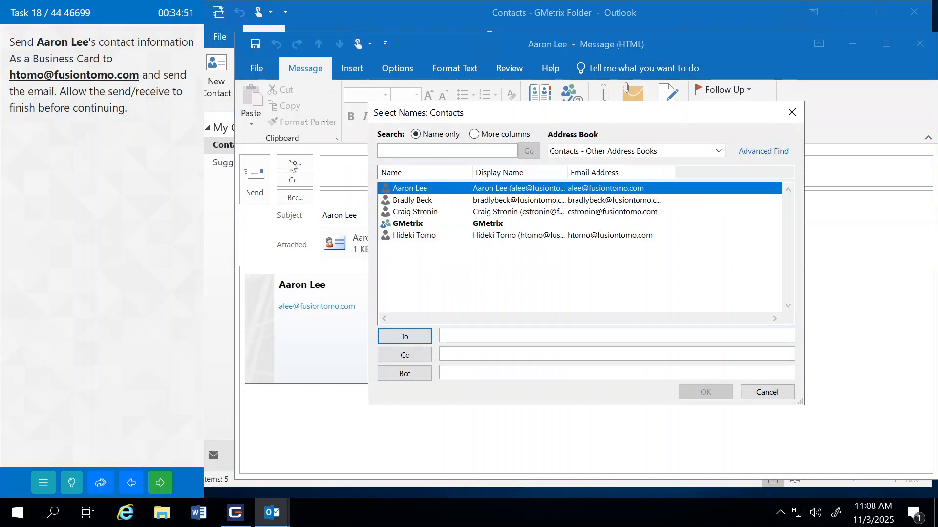
pyautogui.click(414, 237)
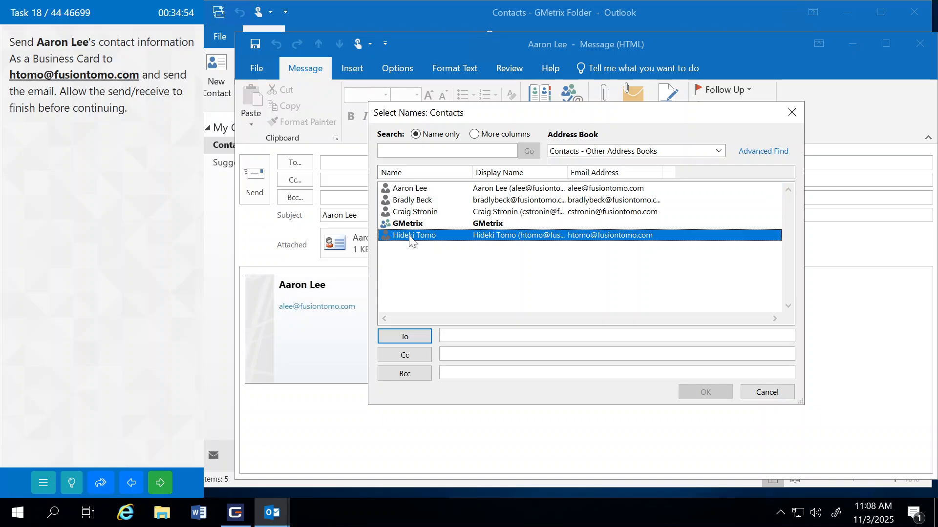
pyautogui.click(410, 342)
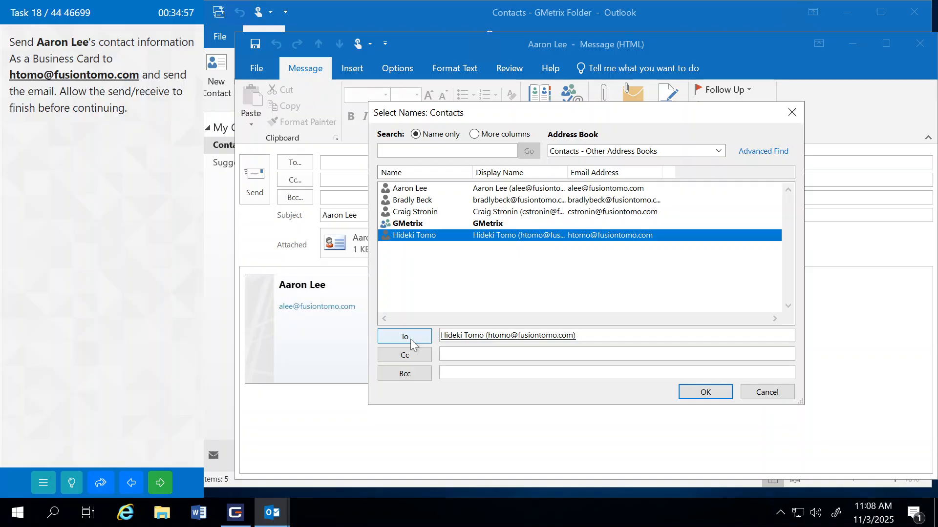
pyautogui.click(703, 394)
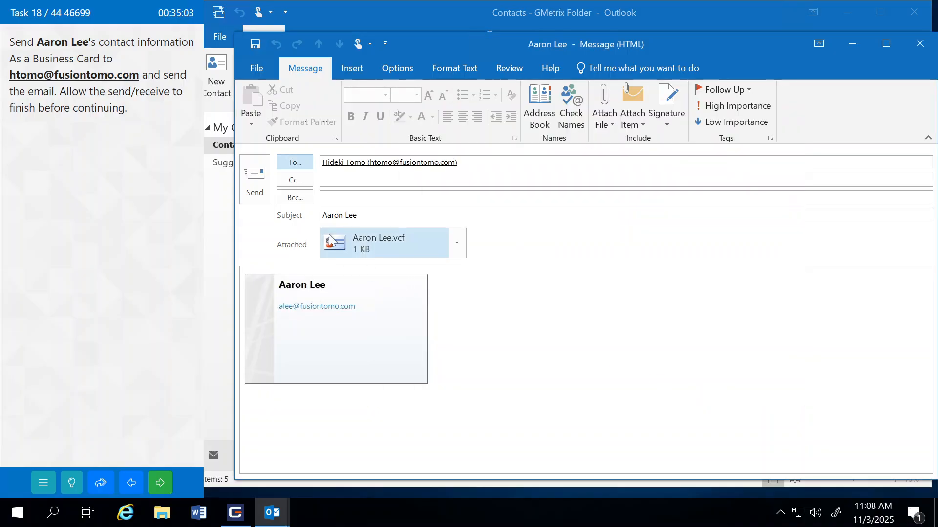
pyautogui.click(254, 177)
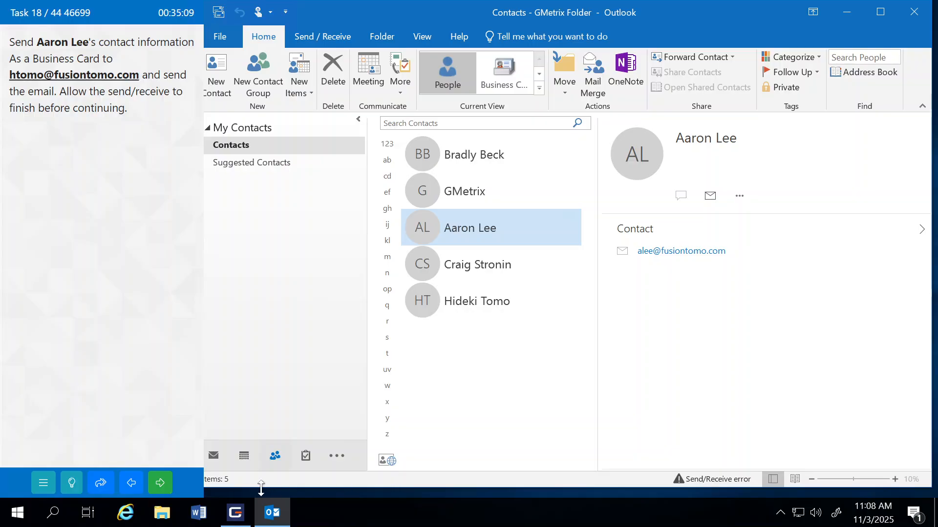
# Submit the business card task, granting the program 10 minutes of email address access, and continue to the next task.
pyautogui.click(159, 483)
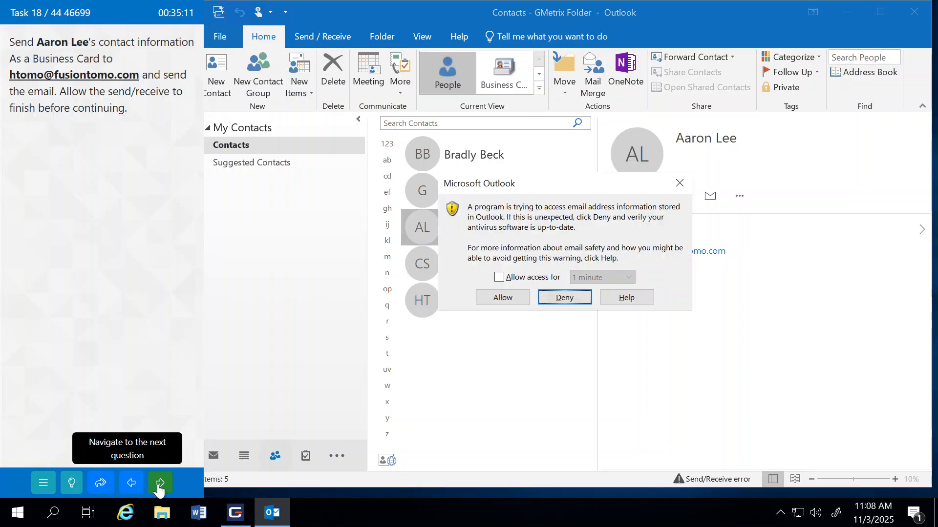
pyautogui.click(499, 277)
pyautogui.click(576, 278)
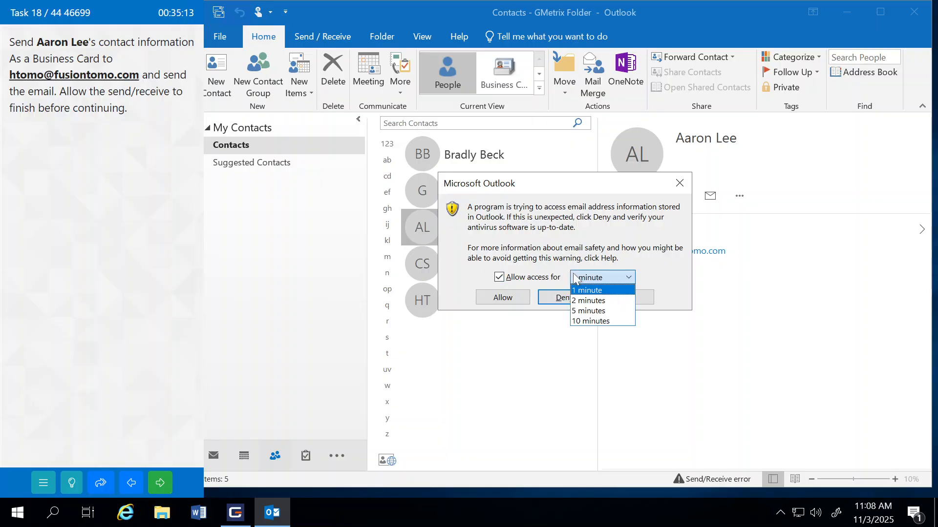
pyautogui.click(579, 320)
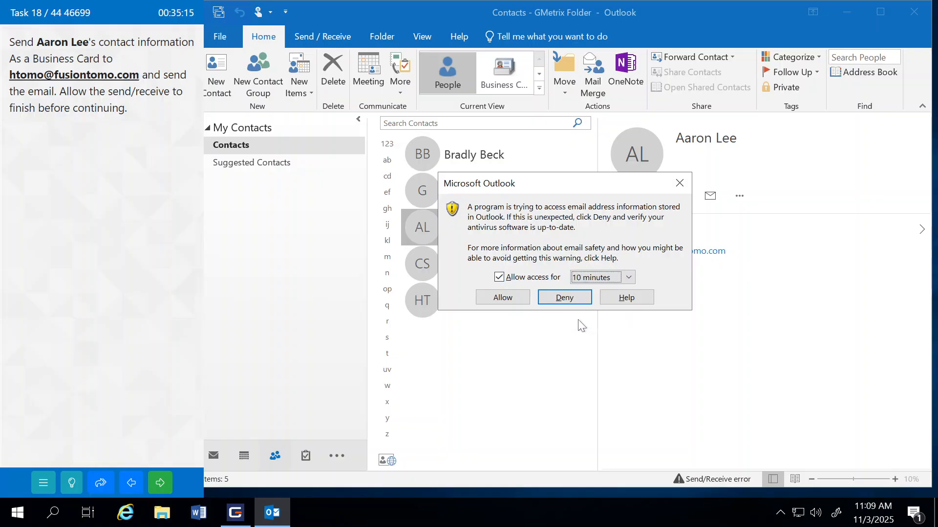
pyautogui.click(500, 302)
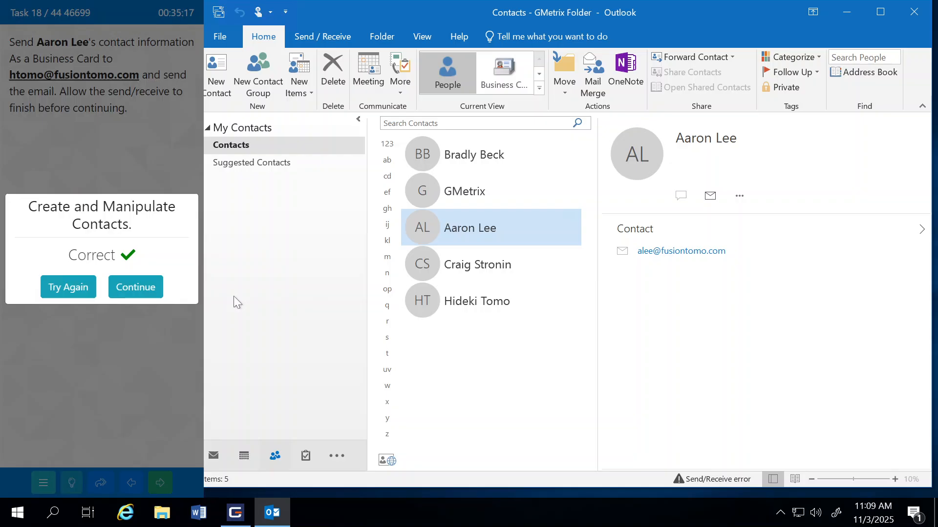
pyautogui.click(160, 292)
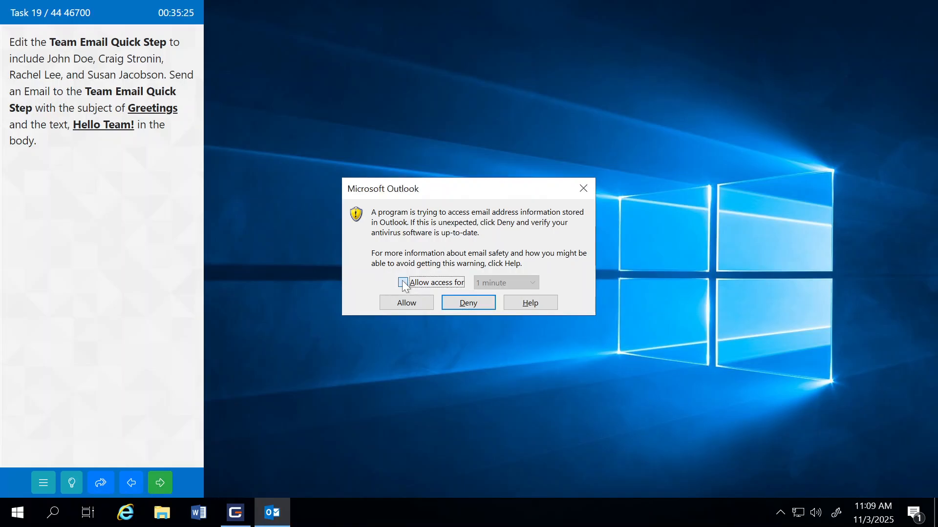
# Grant the program 10 minutes of email address access and restore the mail window beside the task instructions.
pyautogui.click(403, 282)
pyautogui.click(487, 282)
pyautogui.click(494, 327)
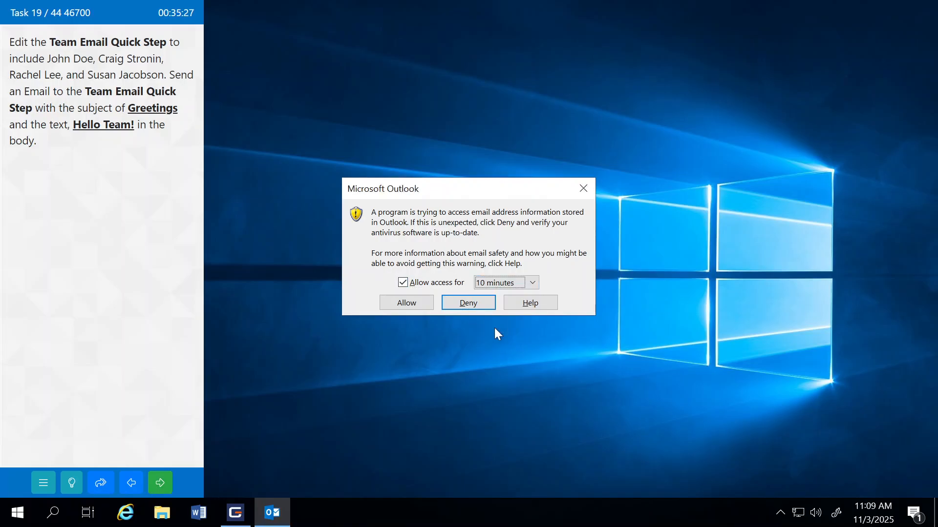
pyautogui.click(408, 303)
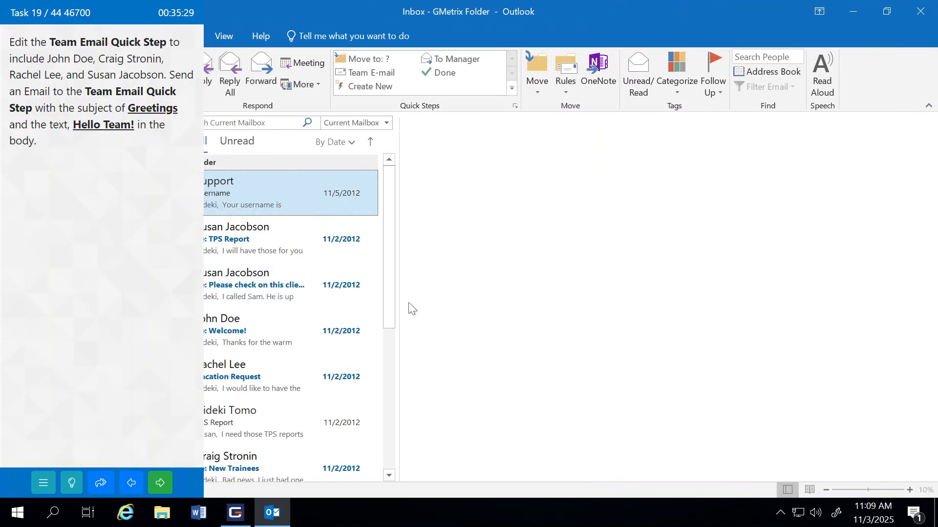
pyautogui.doubleClick(756, 10)
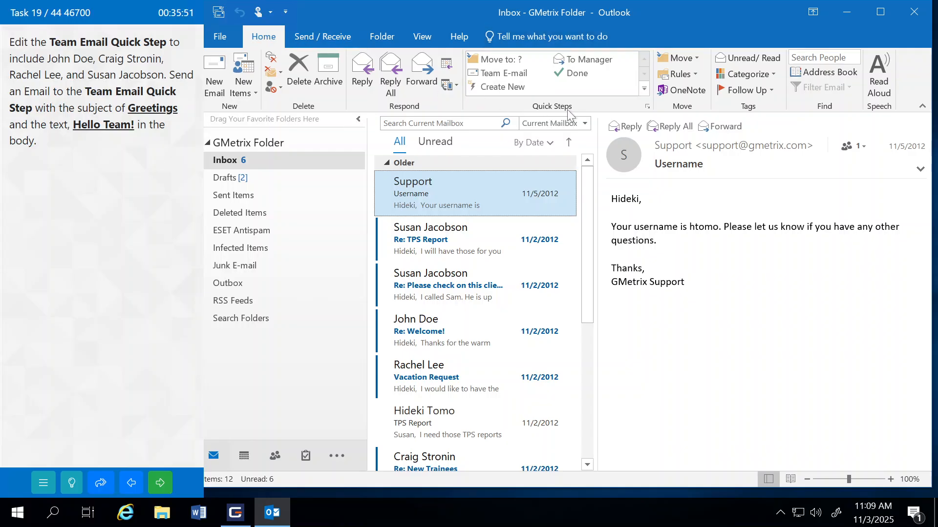
# Edit the Team E-mail Quick Step to address new messages to the four people named in the task, and save it.
pyautogui.rightClick(505, 75)
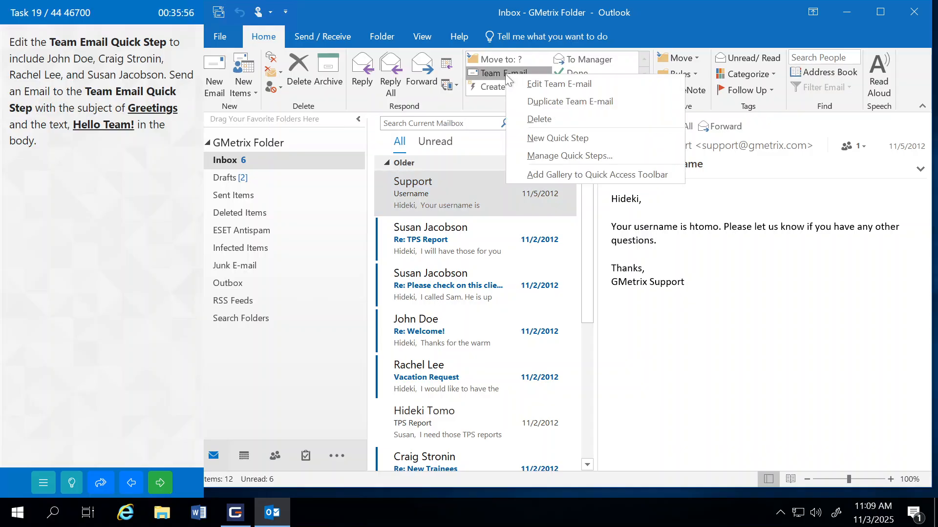
pyautogui.click(541, 84)
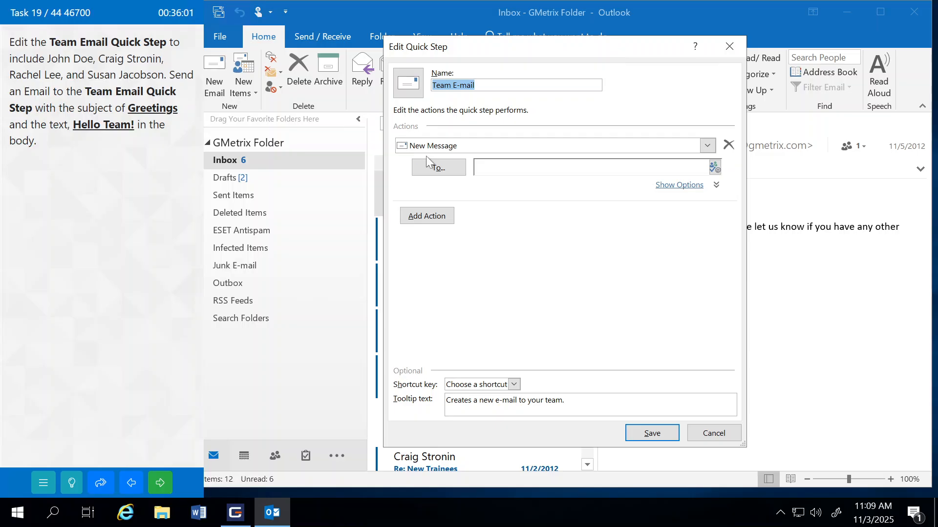
pyautogui.click(440, 168)
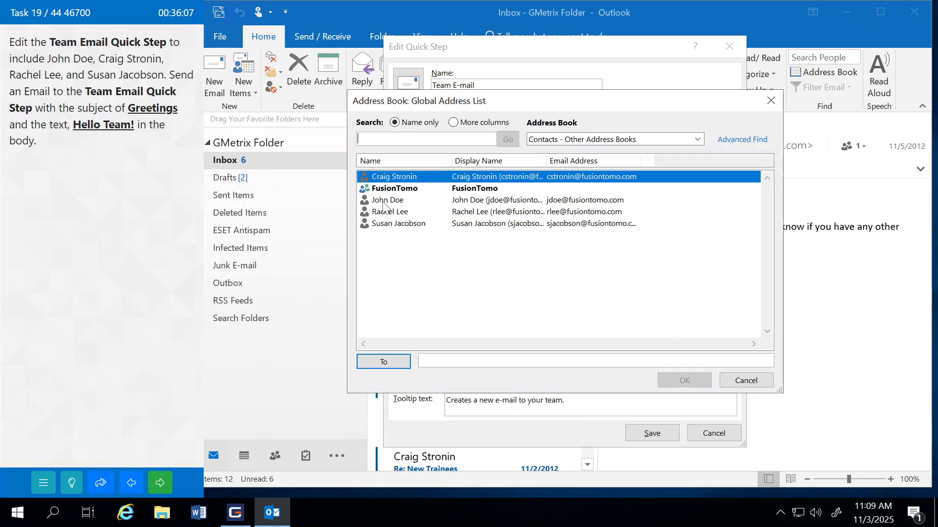
pyautogui.click(384, 202)
pyautogui.click(391, 365)
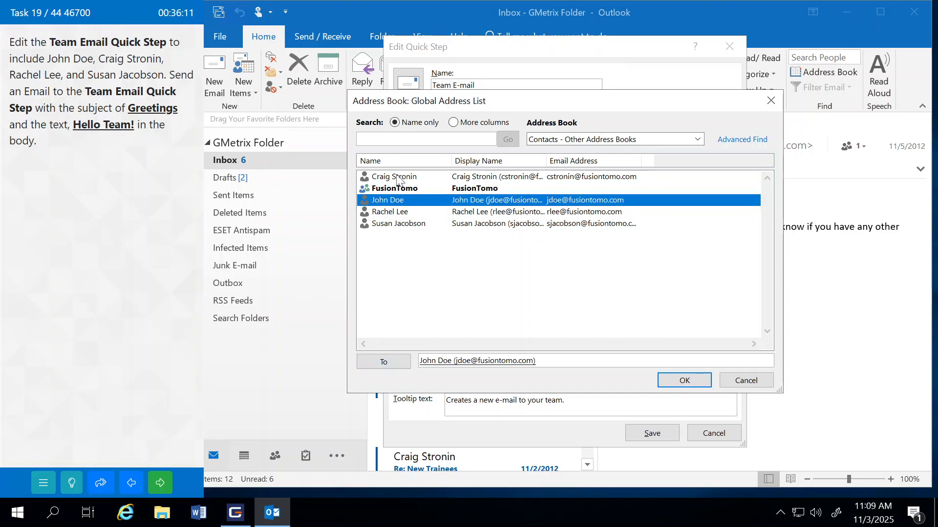
pyautogui.click(397, 179)
pyautogui.click(393, 362)
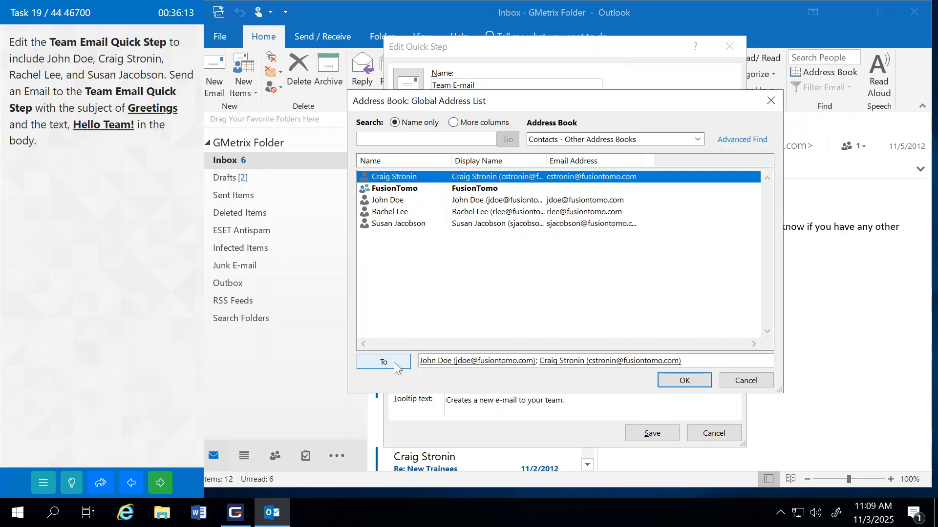
pyautogui.click(389, 213)
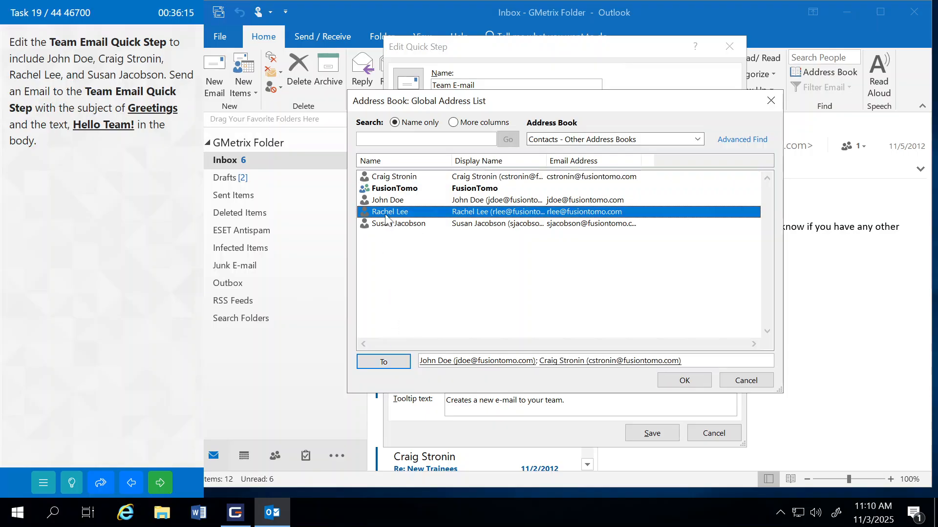
pyautogui.click(383, 362)
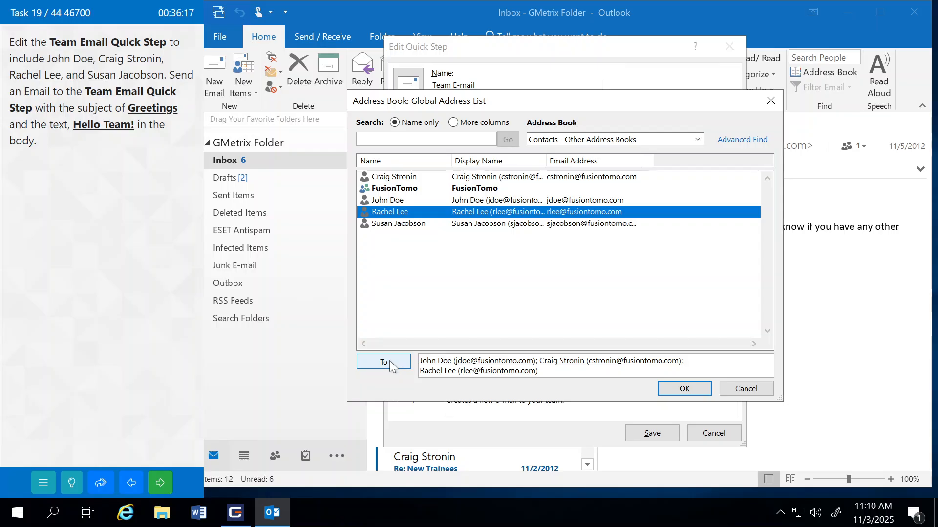
pyautogui.click(386, 225)
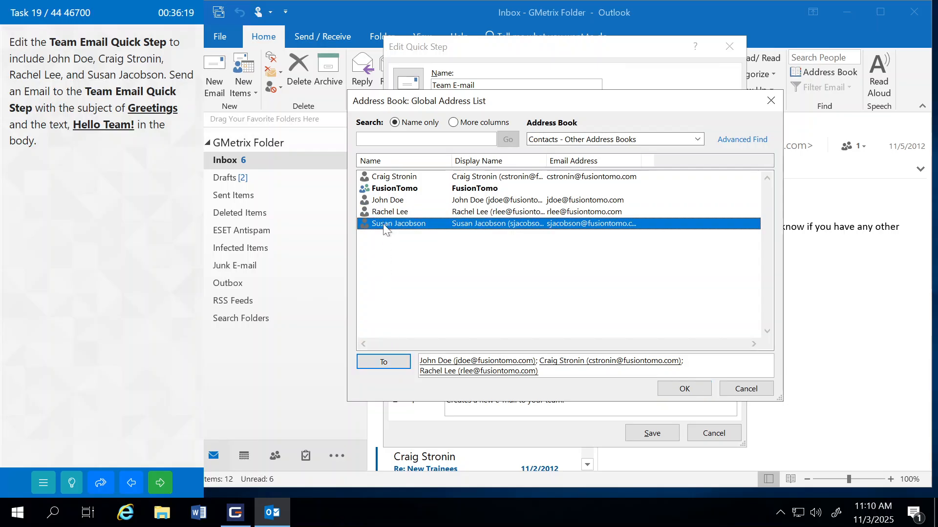
pyautogui.click(386, 361)
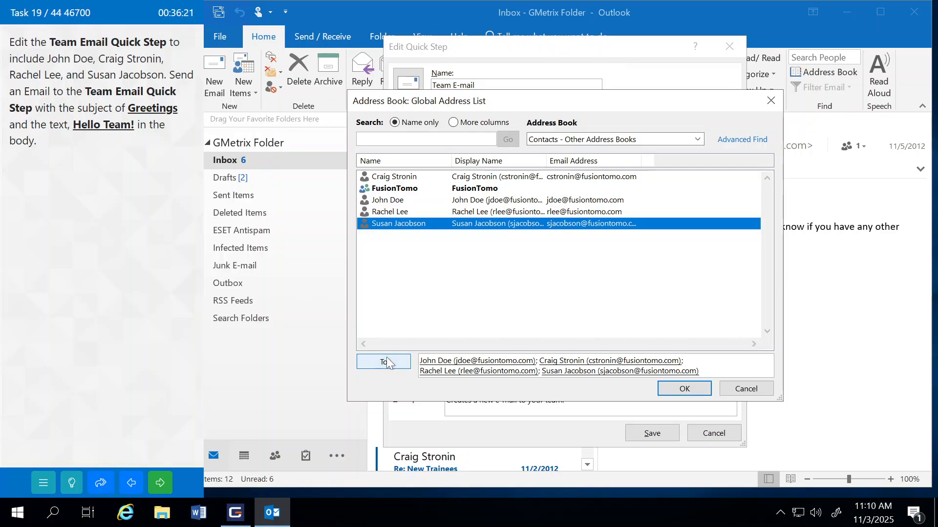
pyautogui.click(683, 389)
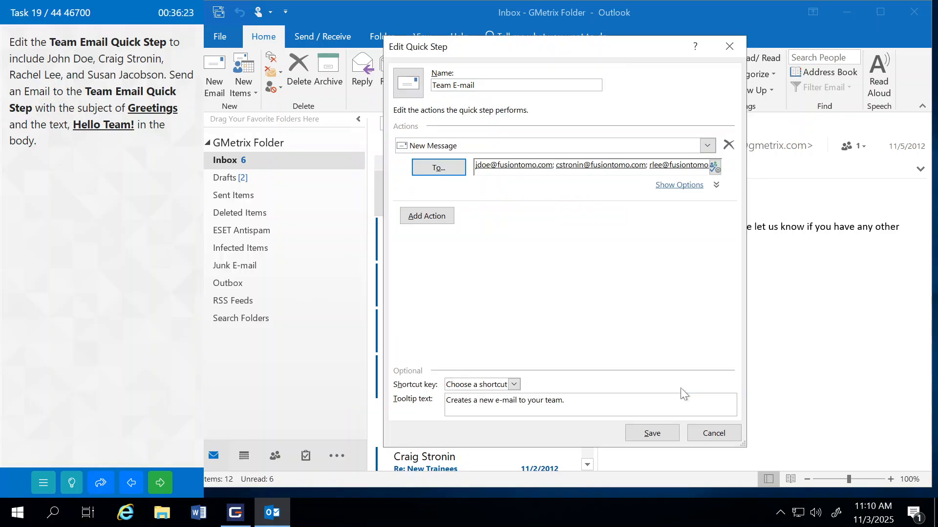
pyautogui.click(654, 437)
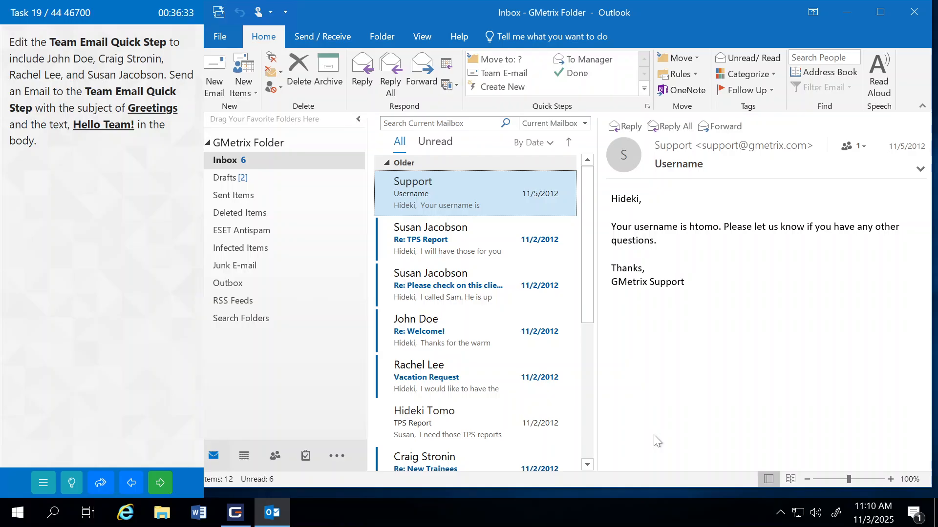
# Send a Team E-mail Quick Step message with the subject "Greetings" and body "Hello Team!", and submit the task.
pyautogui.click(495, 78)
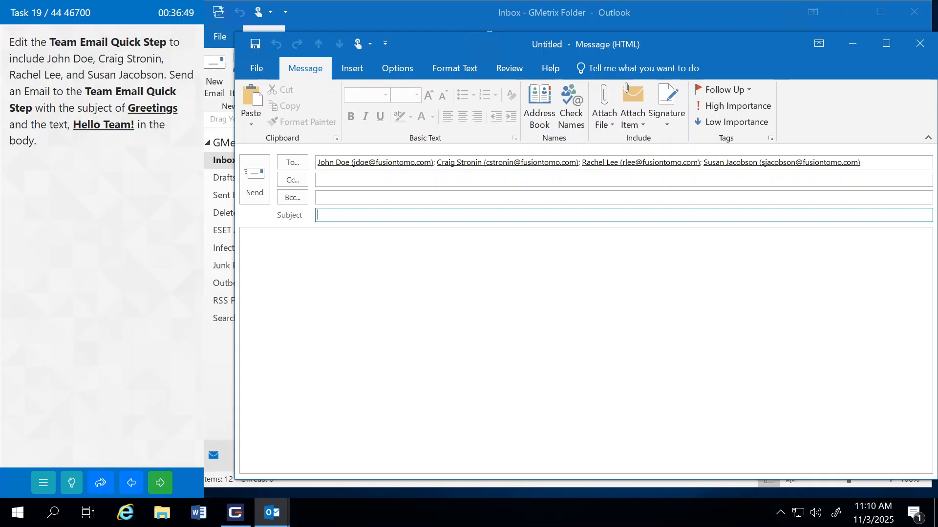
pyautogui.write('Greetings')
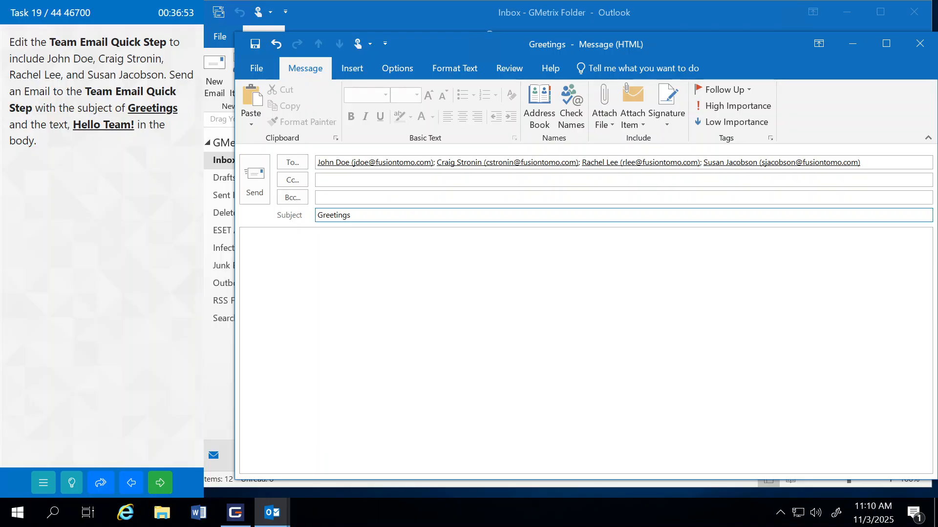
pyautogui.press('Tab')
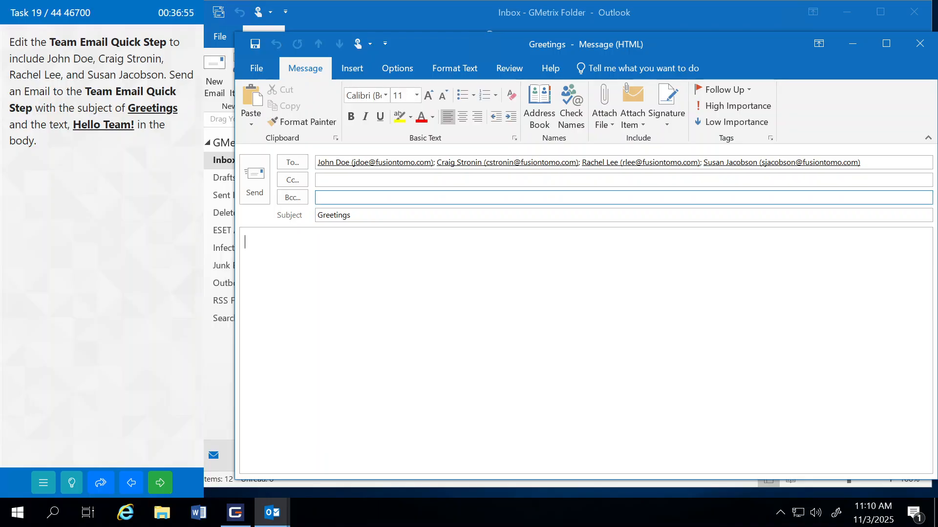
pyautogui.write('Hello Team!')
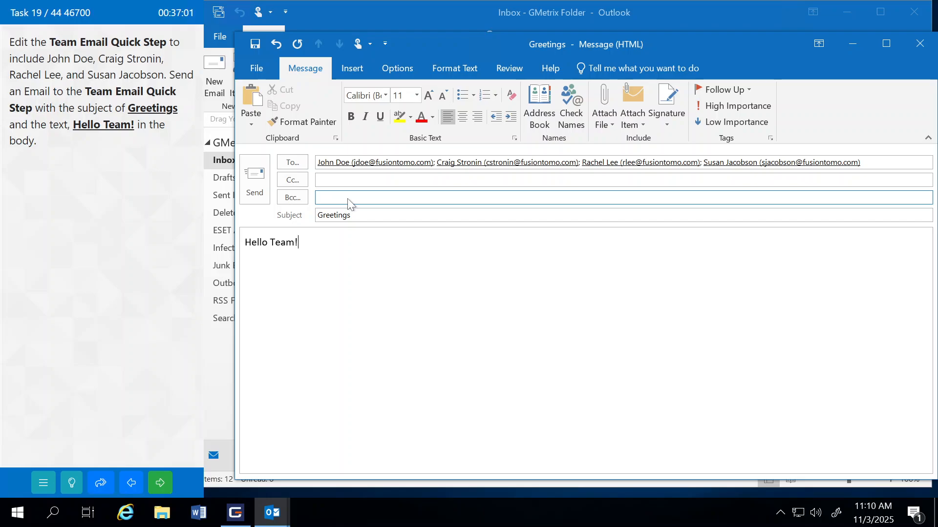
pyautogui.click(254, 185)
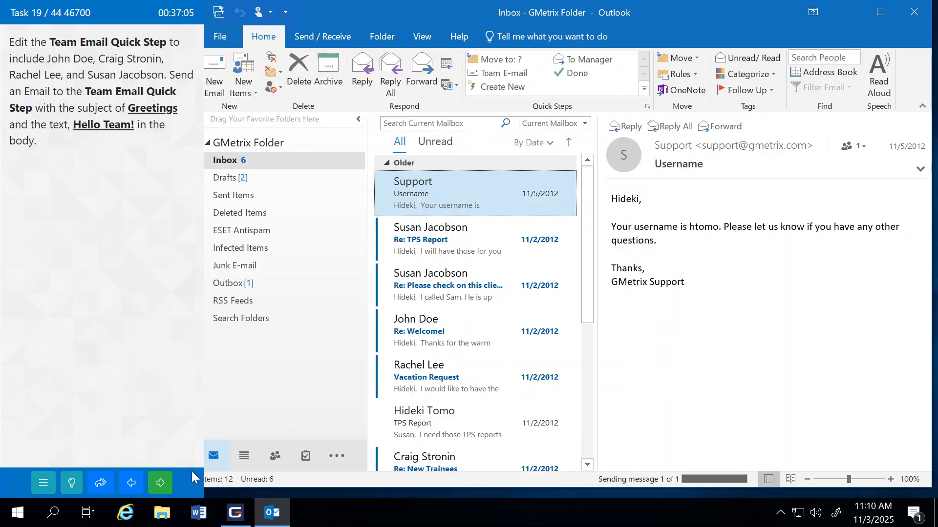
pyautogui.click(163, 483)
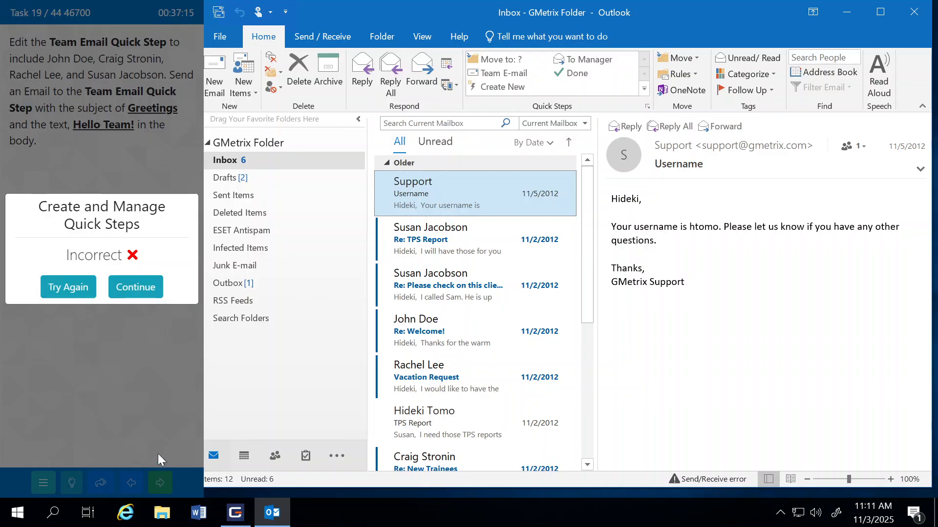
# Retry the Quick Step task, granting the program 10 minutes of email address access.
pyautogui.click(66, 288)
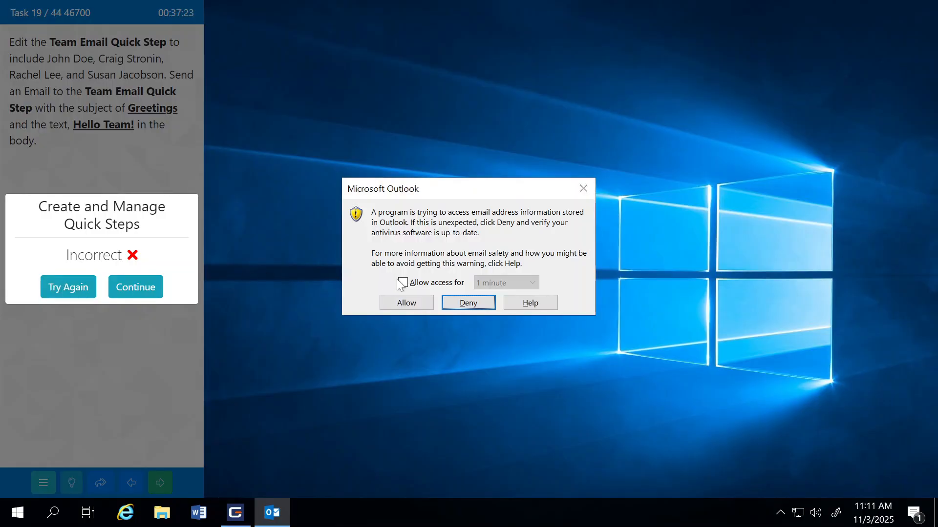
pyautogui.click(401, 283)
pyautogui.click(498, 283)
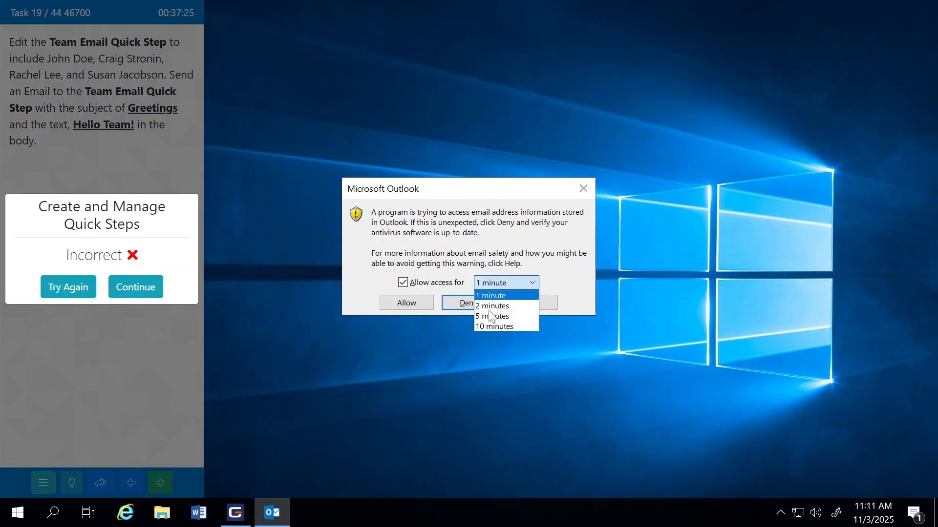
pyautogui.click(494, 326)
pyautogui.click(418, 303)
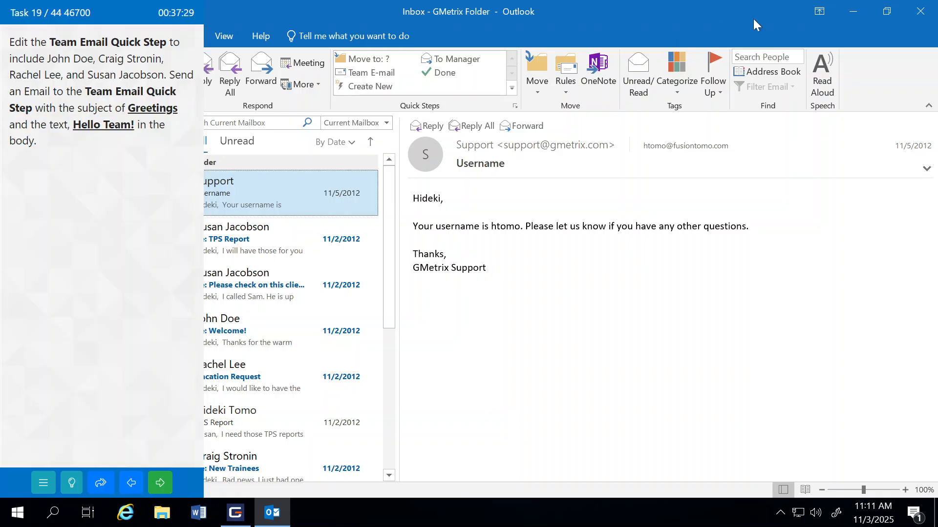
# Read through the help instructions for the Quick Step task, and hide them.
pyautogui.click(71, 481)
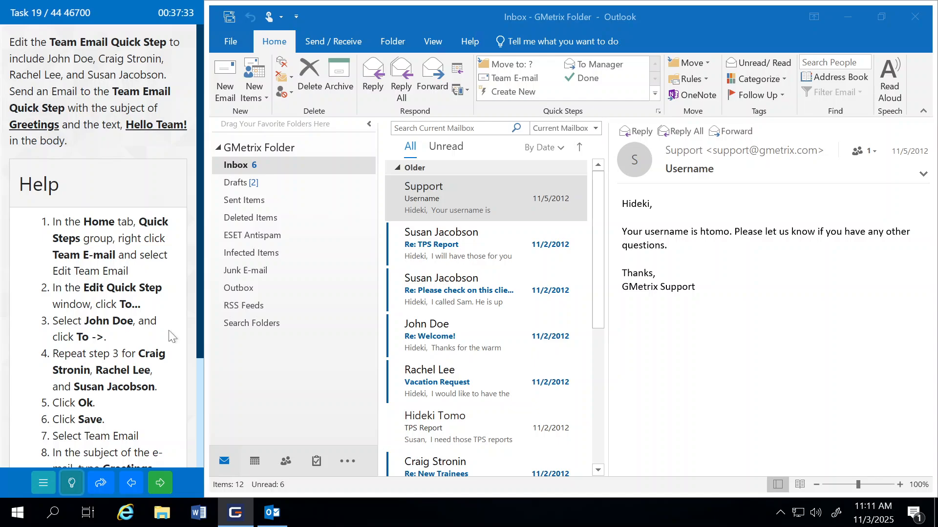
pyautogui.scroll(-3, 169, 330)
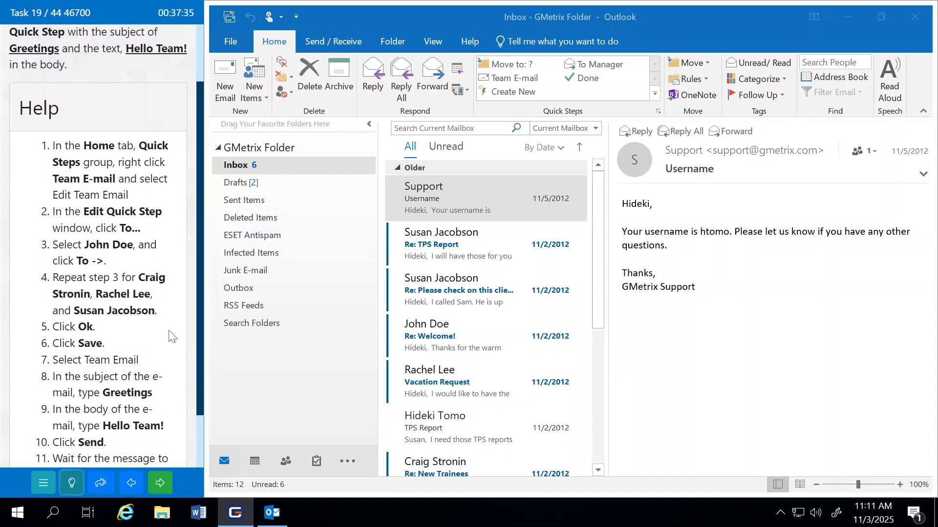
pyautogui.scroll(-2, 169, 331)
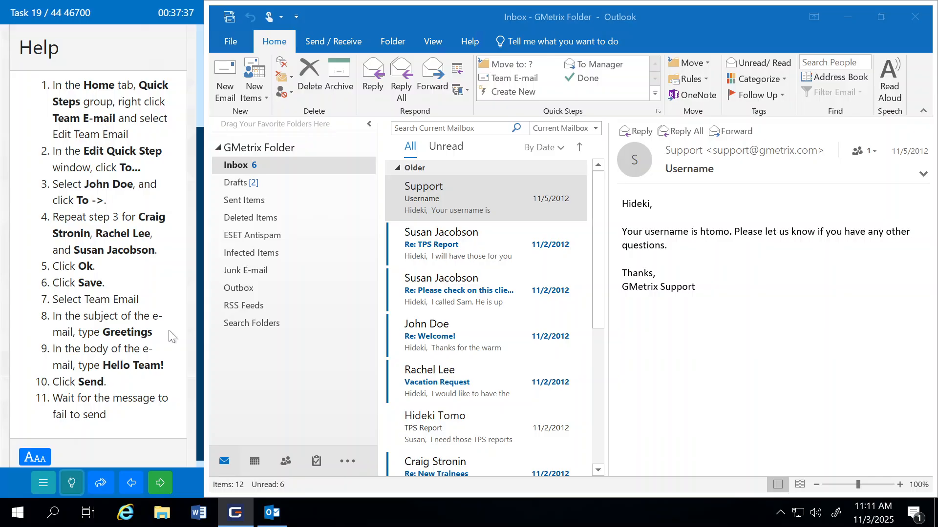
pyautogui.scroll(5, 169, 330)
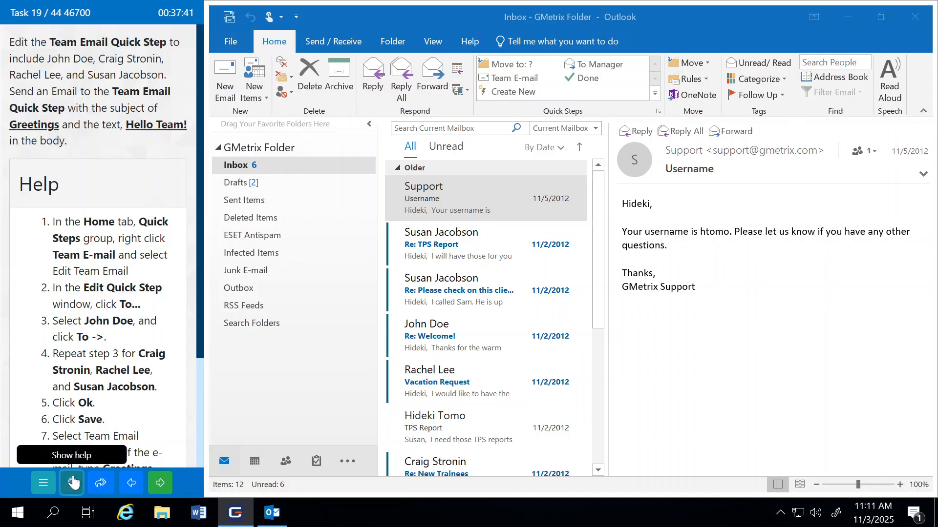
pyautogui.click(74, 482)
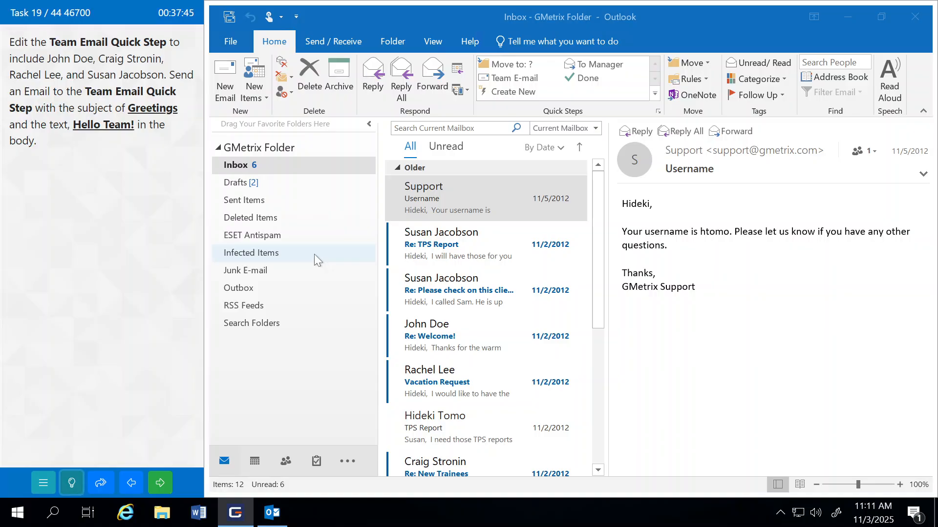
# Set the Team E-mail Quick Step's recipients to the four contacts listed in the task, and save the Quick Step.
pyautogui.click(513, 78)
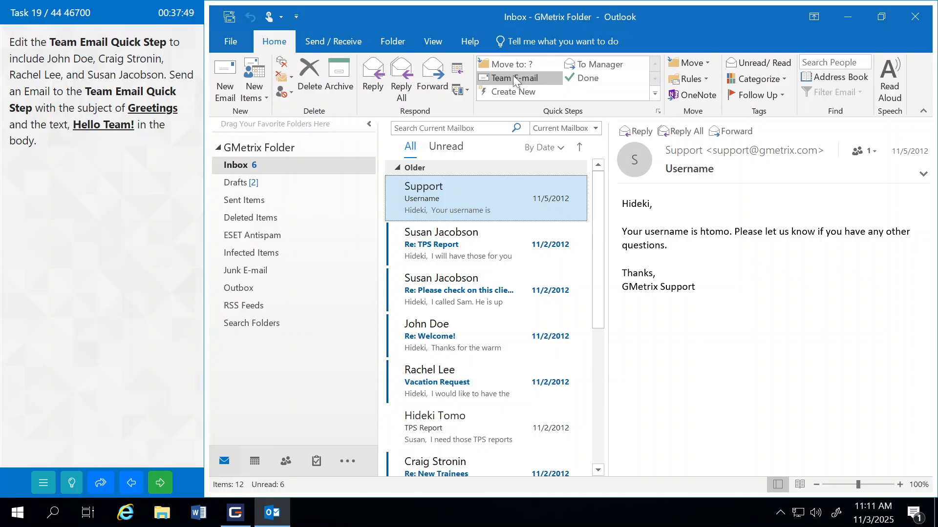
pyautogui.rightClick(513, 77)
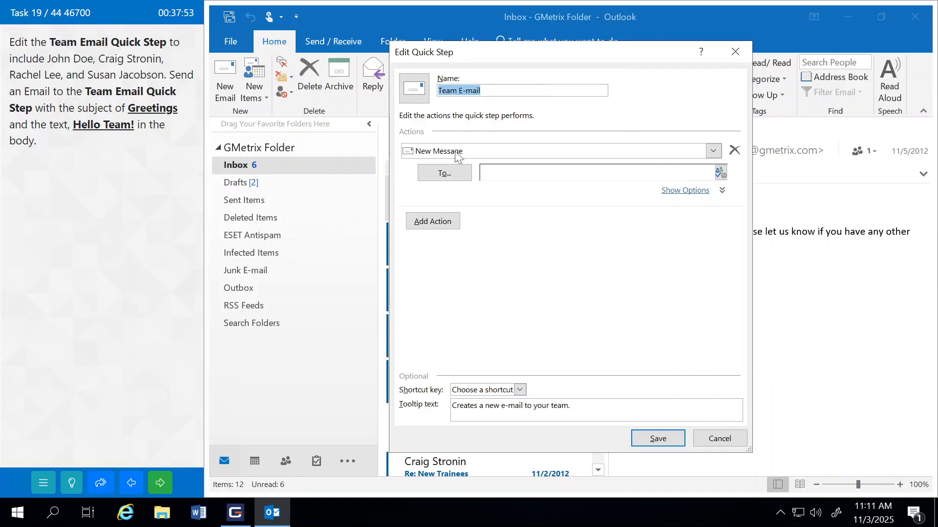
pyautogui.click(445, 173)
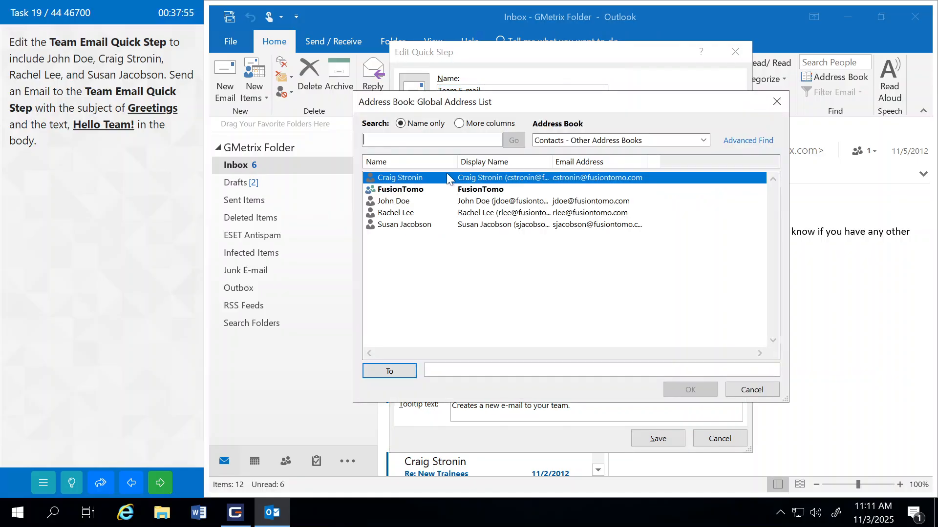
pyautogui.click(401, 200)
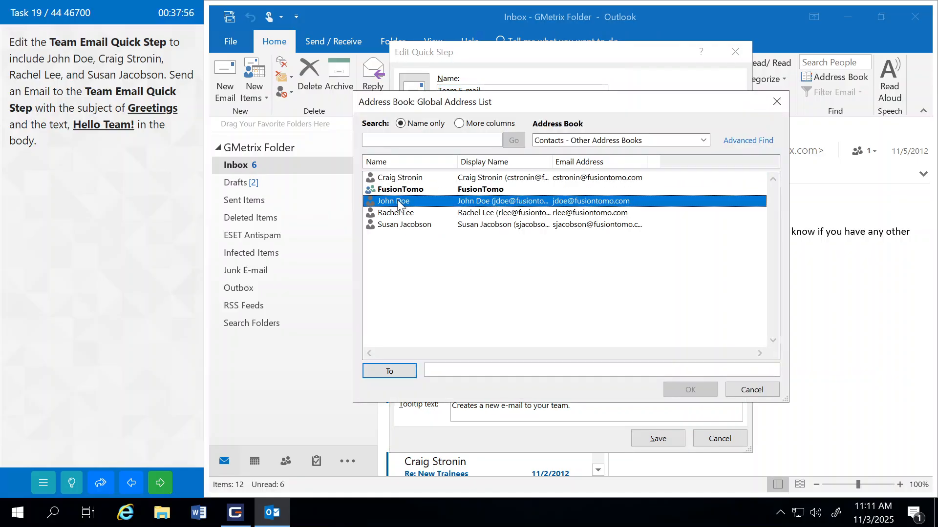
pyautogui.click(389, 371)
pyautogui.click(409, 179)
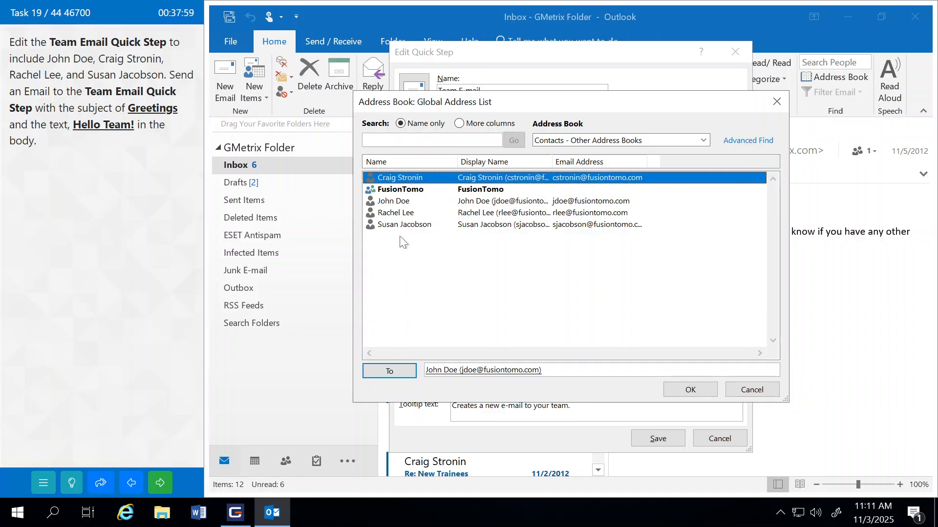
pyautogui.click(390, 371)
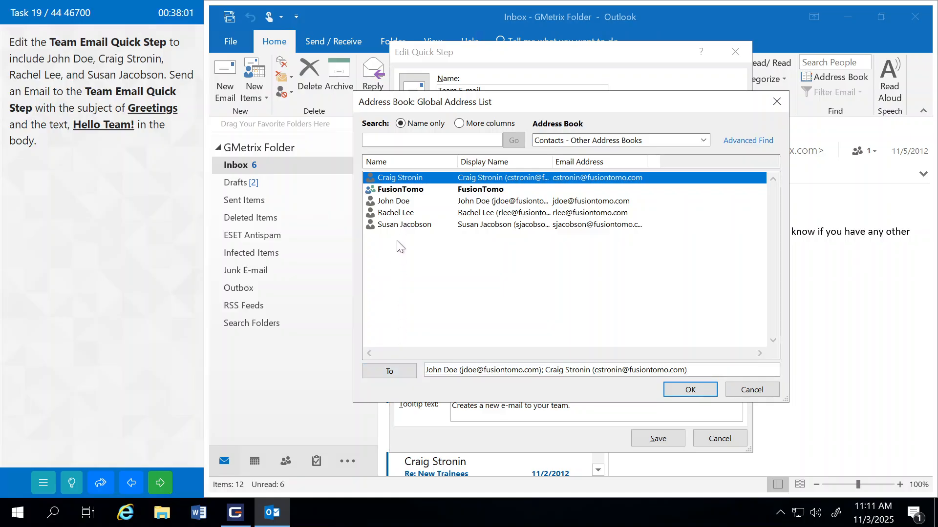
pyautogui.click(403, 213)
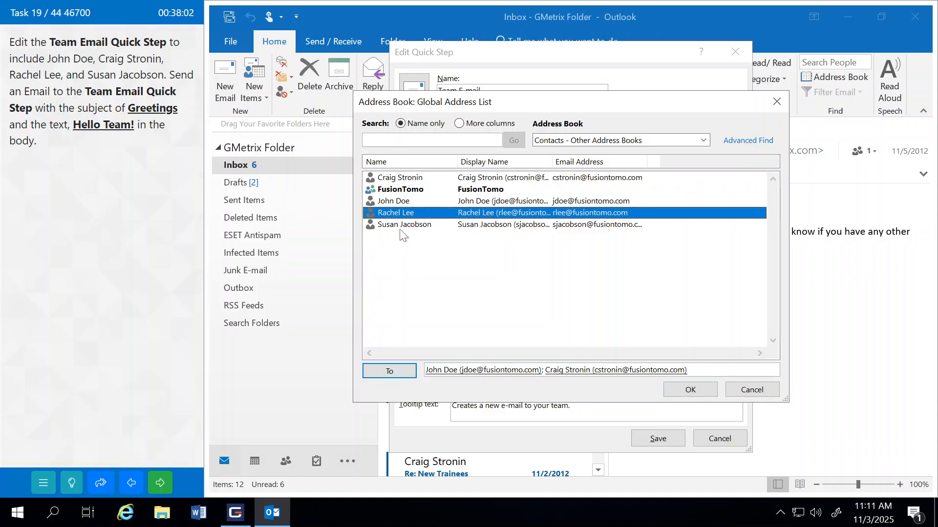
pyautogui.click(393, 371)
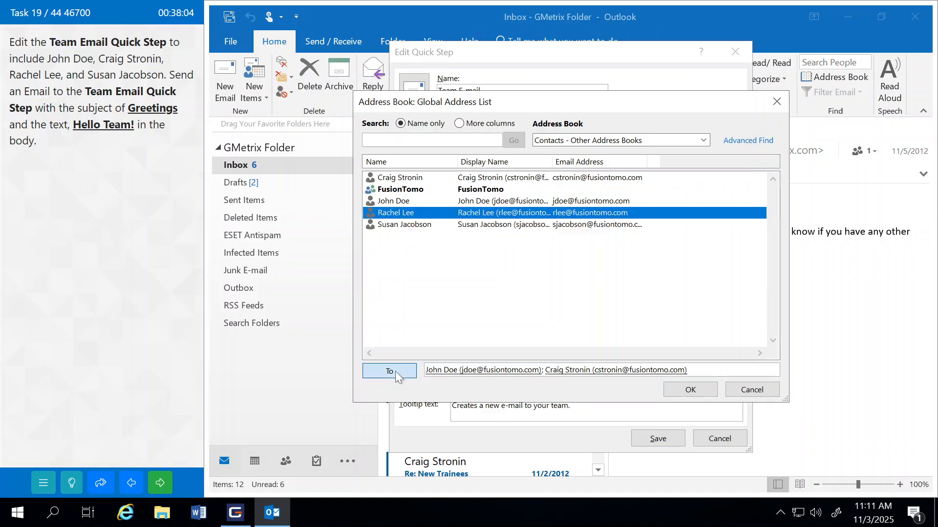
pyautogui.click(395, 225)
pyautogui.click(395, 367)
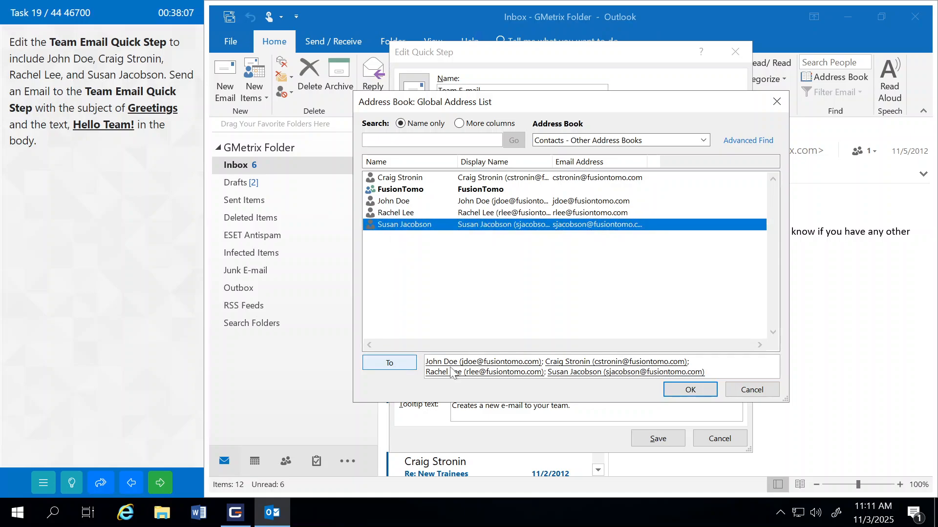
pyautogui.click(684, 391)
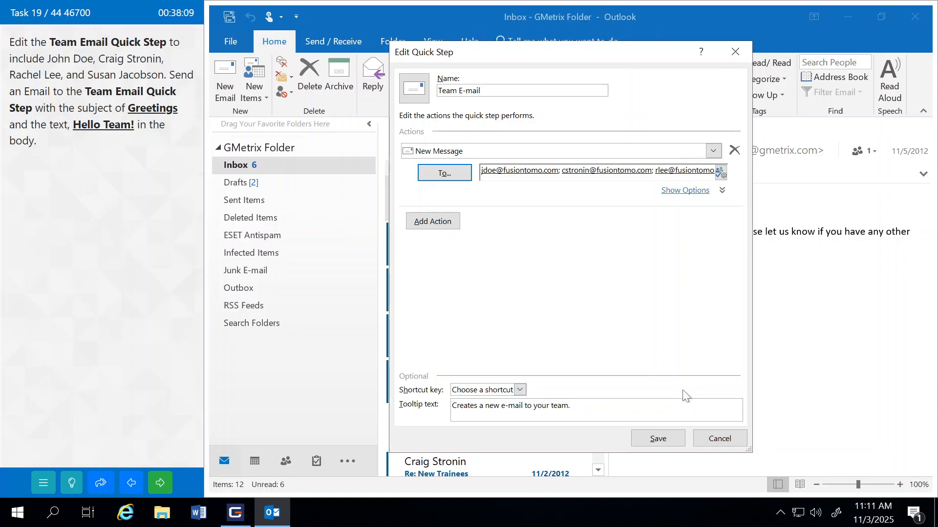
pyautogui.click(657, 439)
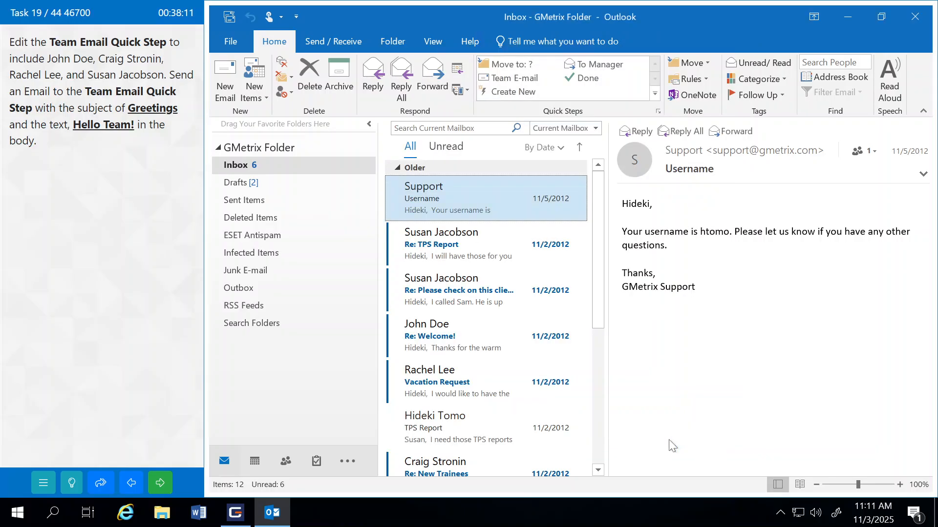
# Use the Team E-mail Quick Step to send a message with subject "Greetings" and body "Hello Team!", and submit the task.
pyautogui.click(505, 78)
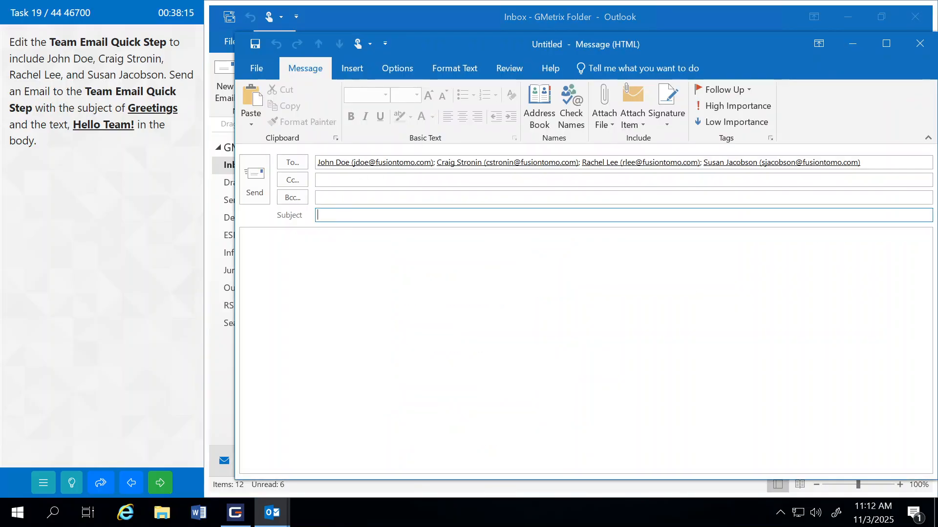
pyautogui.write('Greetings')
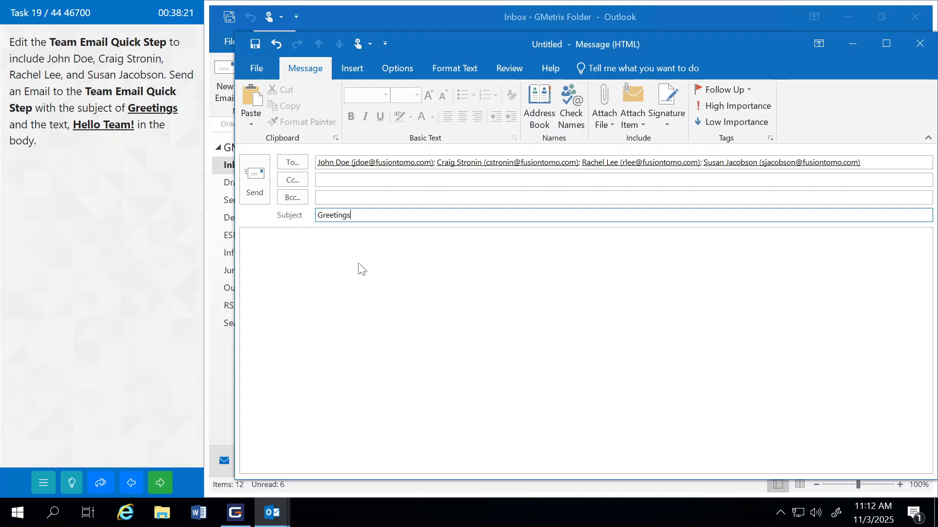
pyautogui.click(366, 275)
pyautogui.write('He')
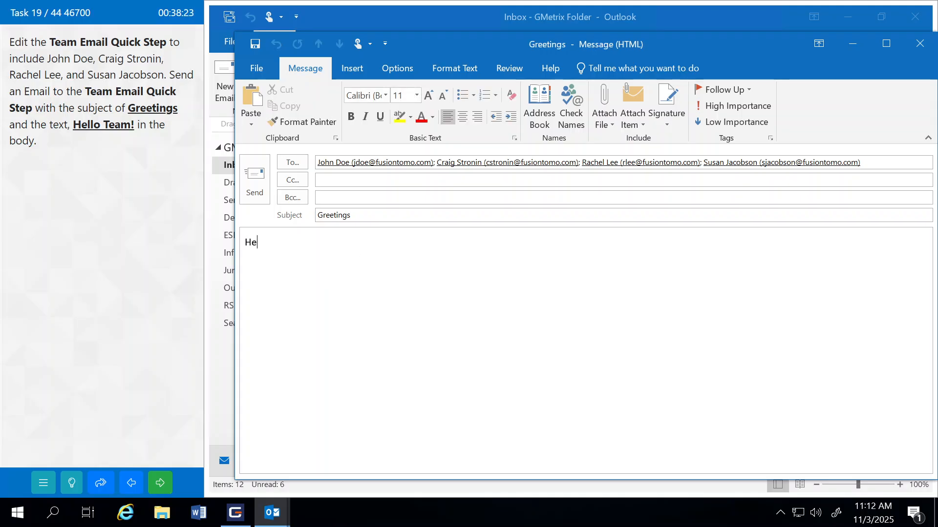
pyautogui.write('llo Team!')
pyautogui.click(254, 185)
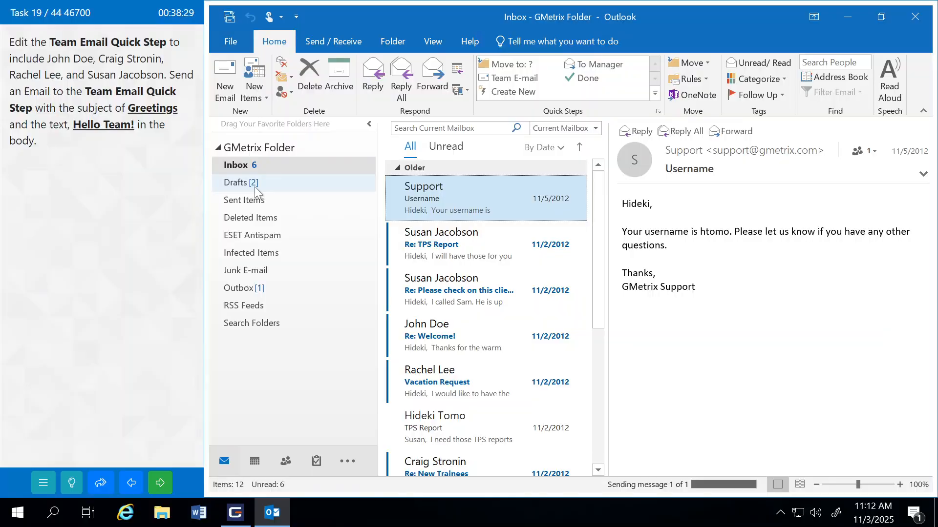
pyautogui.click(162, 485)
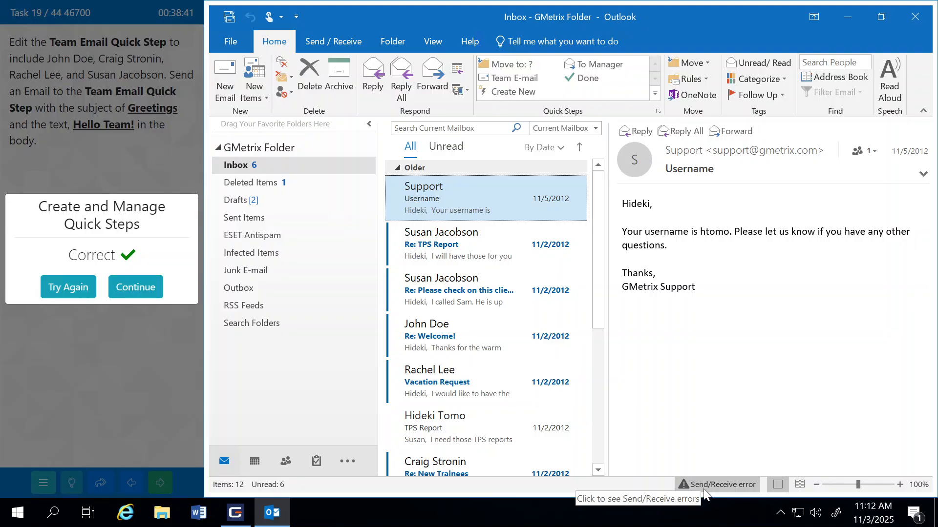
# Continue to the lunch meeting draft task, allowing the program email address access for 10 minutes.
pyautogui.click(142, 287)
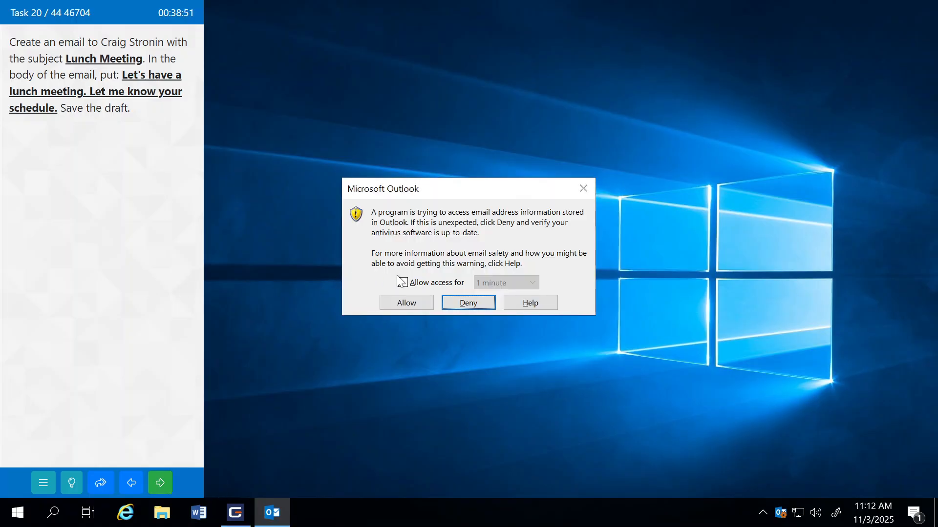
pyautogui.click(401, 282)
pyautogui.click(501, 280)
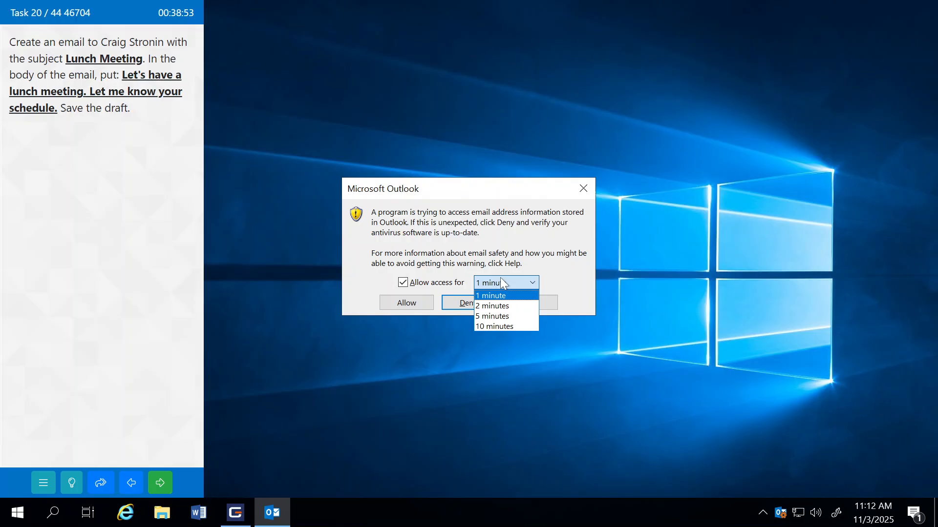
pyautogui.click(486, 324)
pyautogui.click(414, 300)
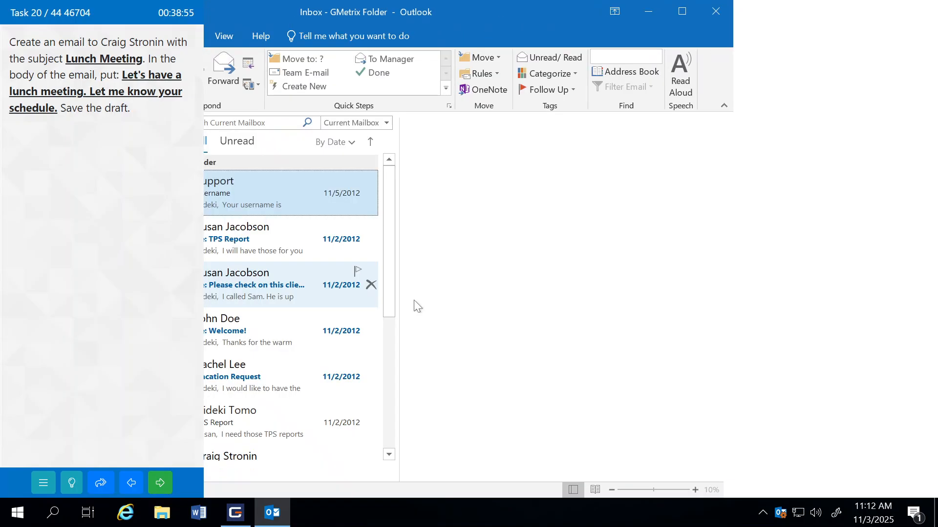
# Bring the full mailbox window into view and create a new email addressed to the contact named in the task.
pyautogui.doubleClick(760, 7)
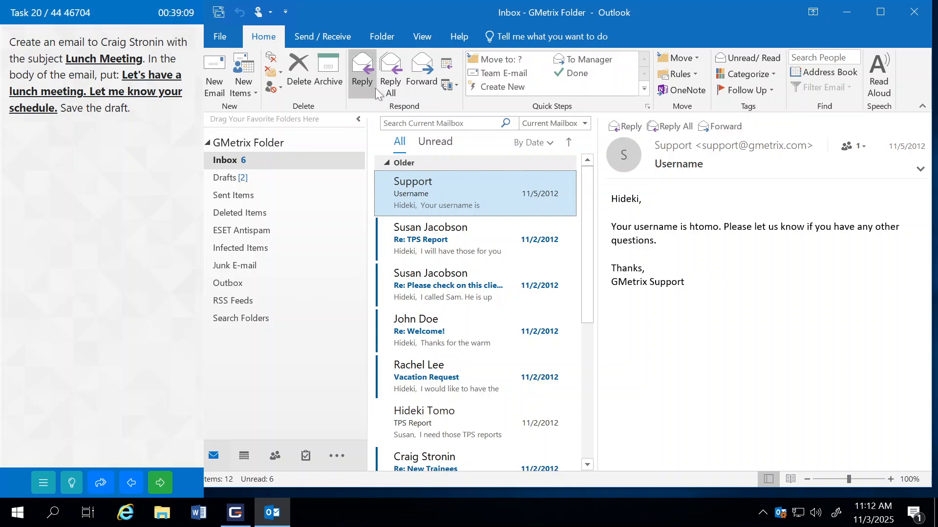
pyautogui.click(215, 73)
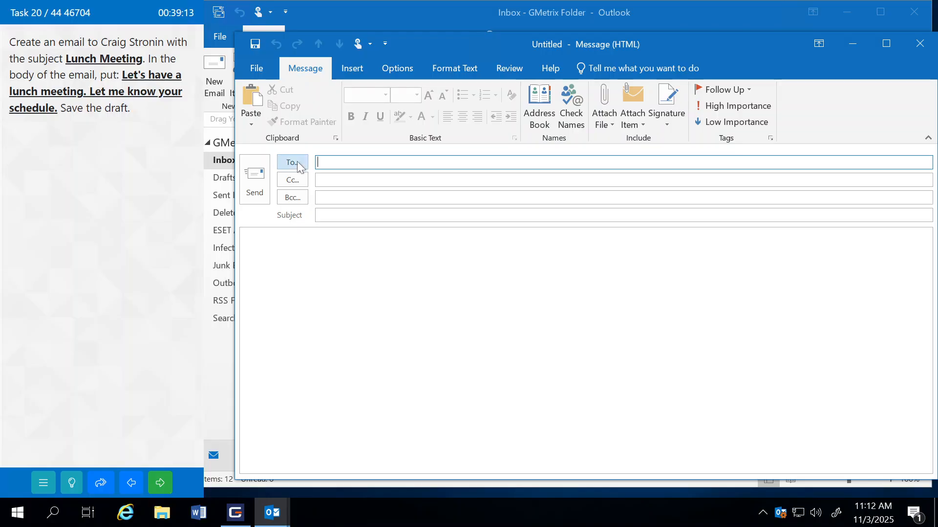
pyautogui.click(298, 164)
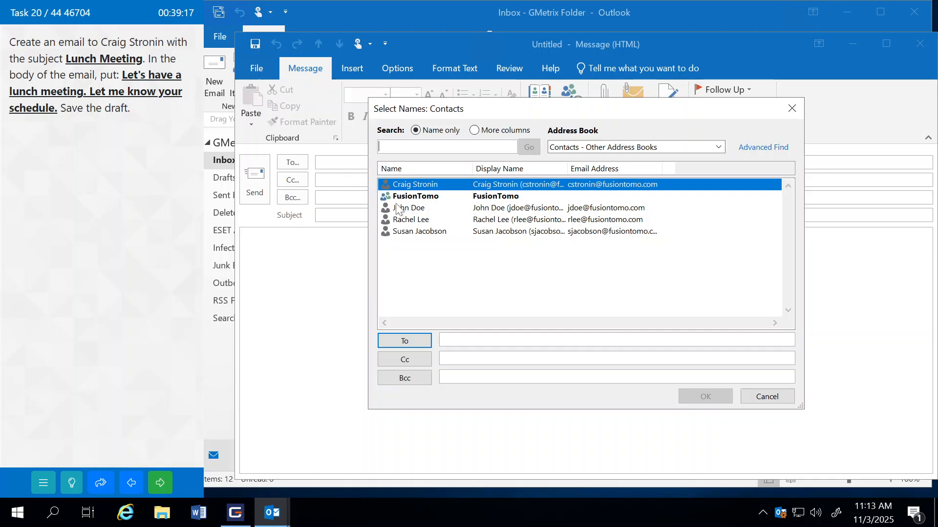
pyautogui.click(419, 340)
pyautogui.click(705, 396)
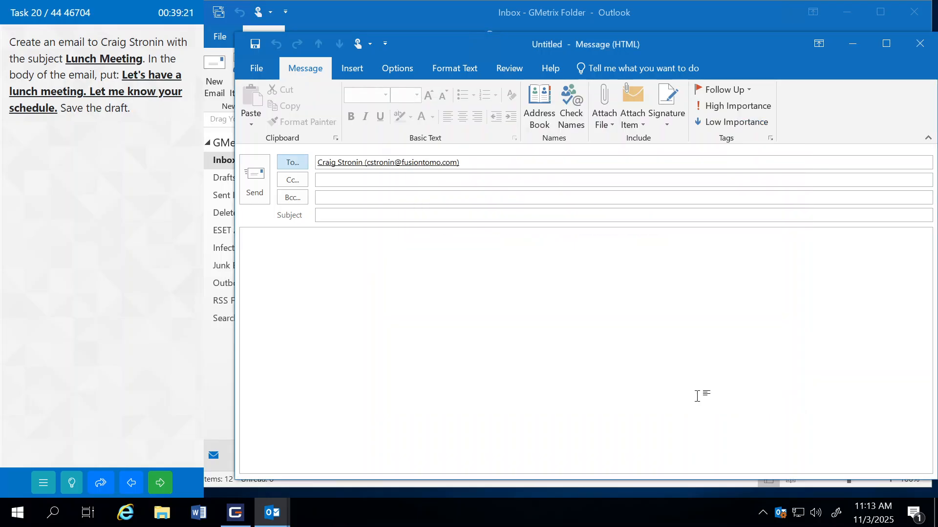
# Enter the subject "Lunch Meeting" and the body "Let's have a lunch meeting. Let me know your schedule.".
pyautogui.click(406, 215)
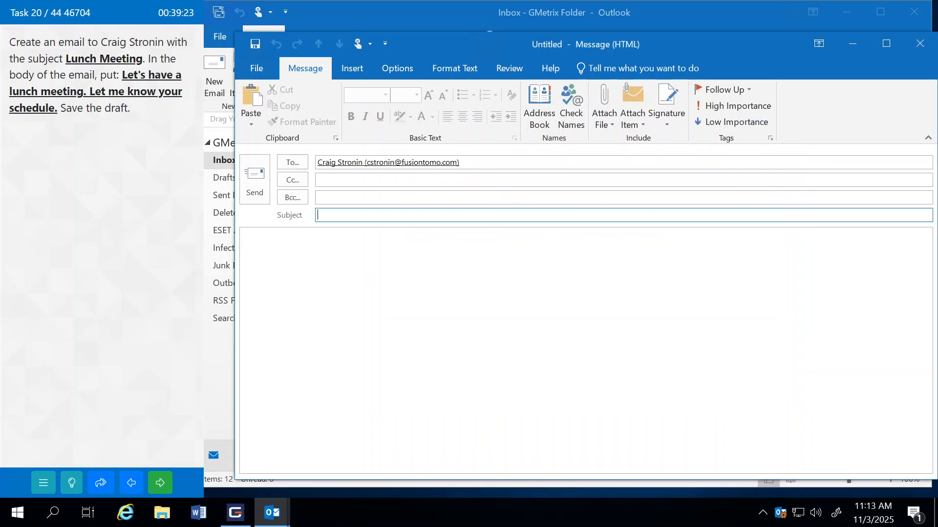
pyautogui.write('Lunch ')
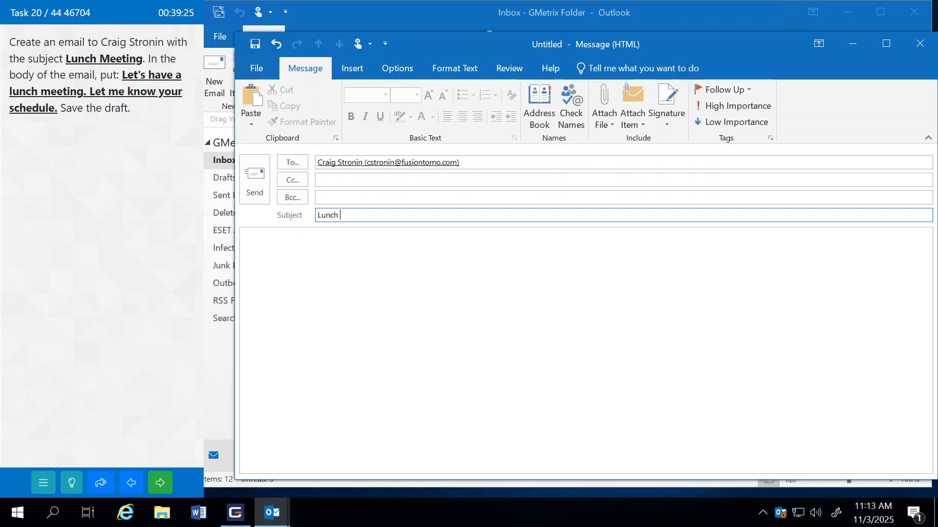
pyautogui.write('Meetings')
pyautogui.press('Tab')
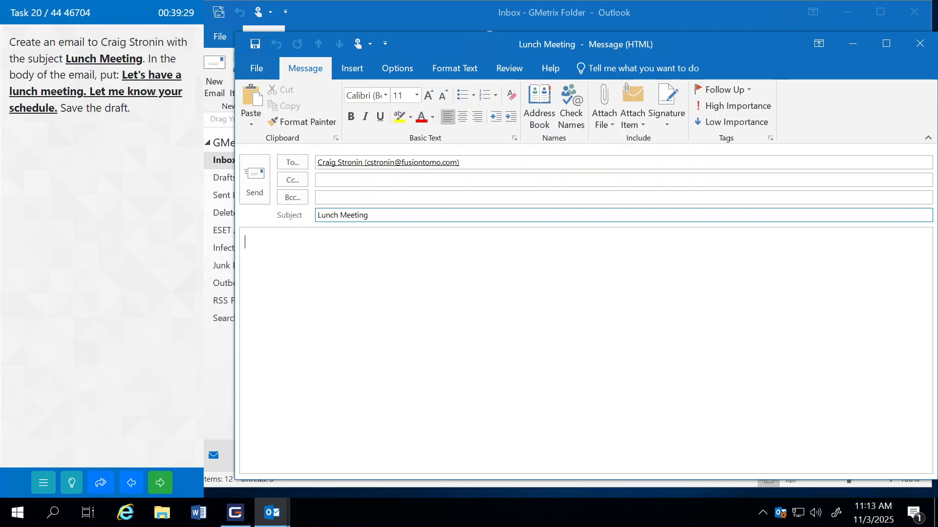
pyautogui.write("Let's have a lunch ")
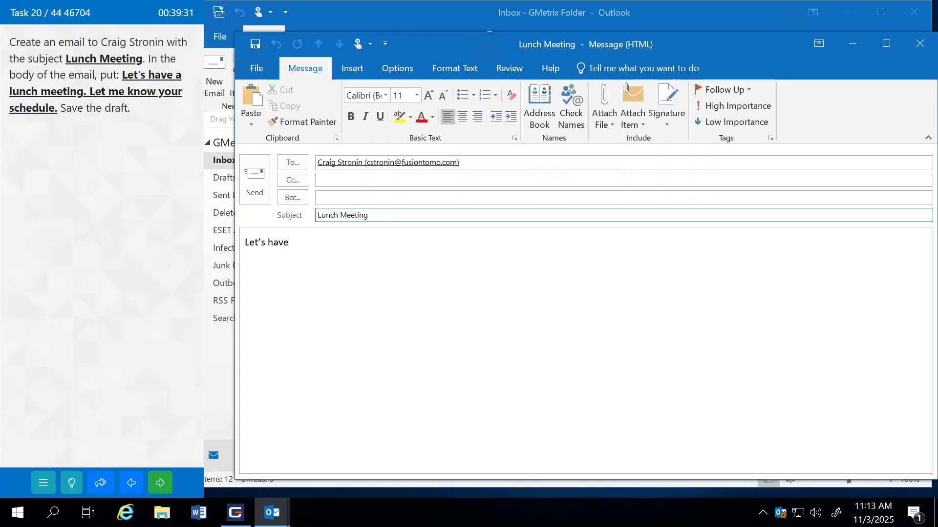
pyautogui.write('meeting. Let me')
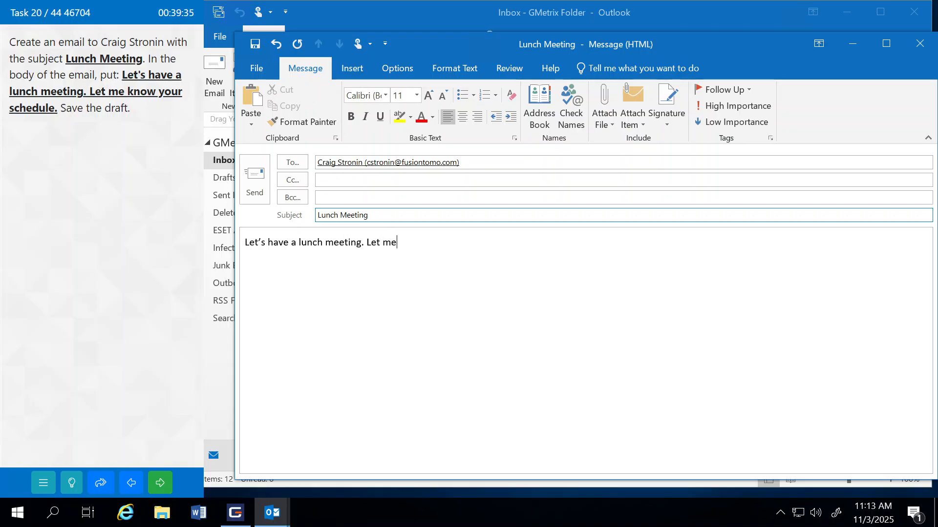
pyautogui.write(' know your schedule.')
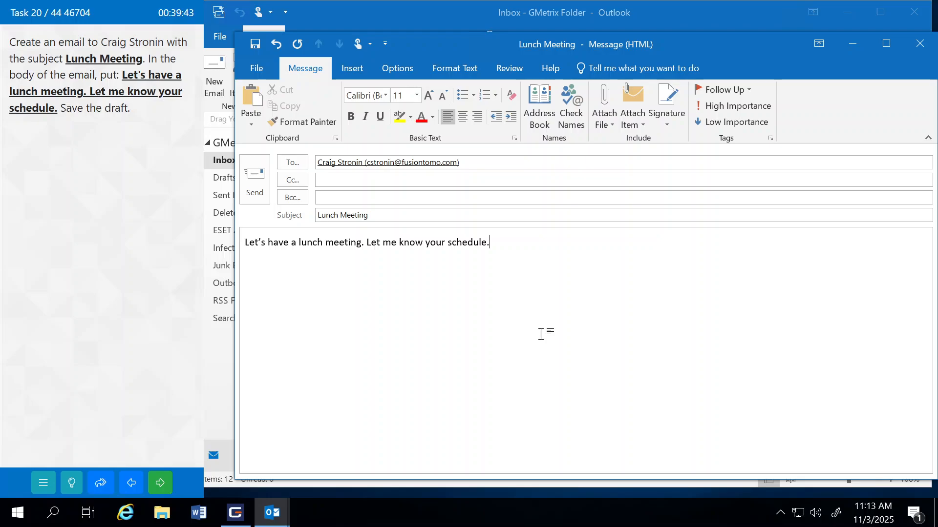
# Save the lunch meeting email as a draft, close it, and submit the task.
pyautogui.click(255, 46)
pyautogui.click(918, 46)
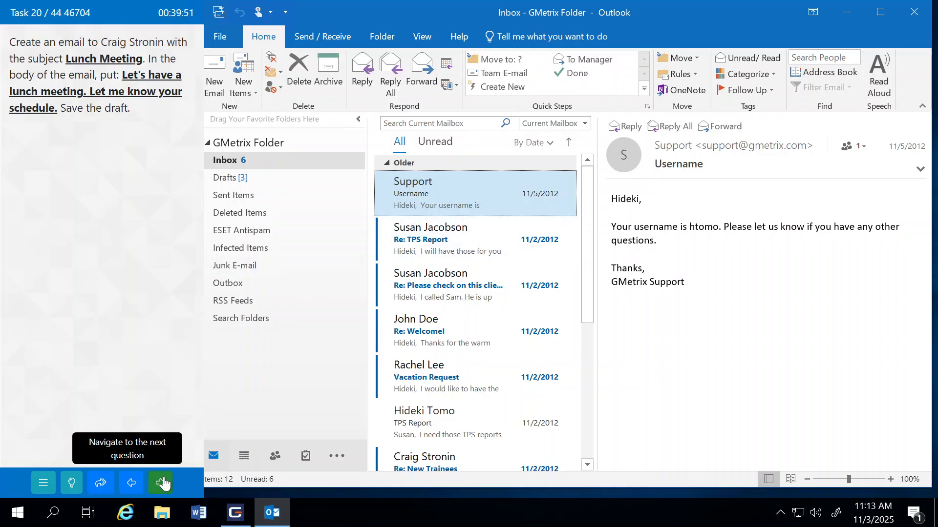
pyautogui.click(163, 484)
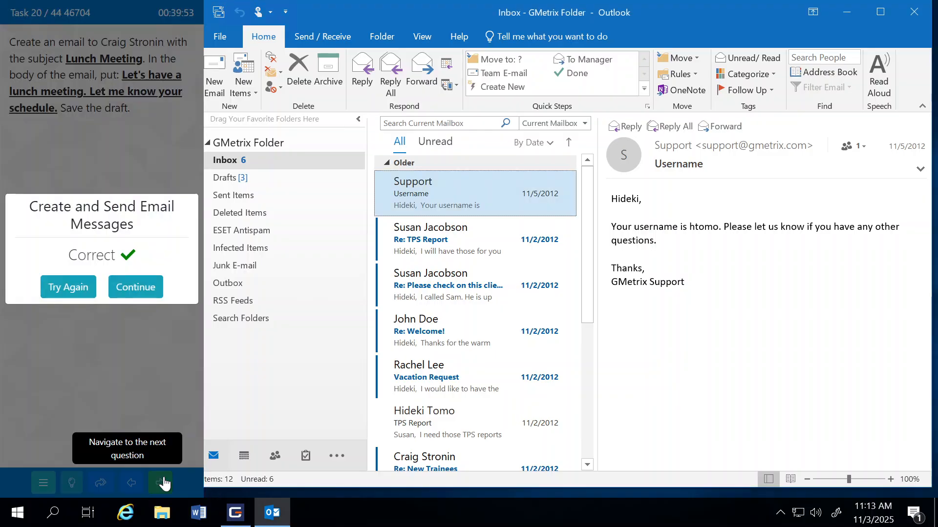
# Continue to the font formatting task and open the "Contact information request." message from the Drafts folder.
pyautogui.click(140, 288)
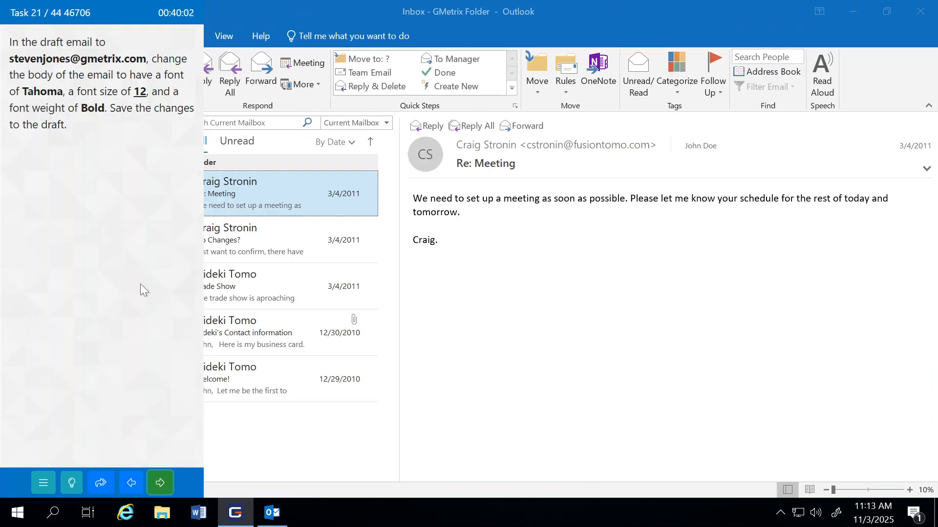
pyautogui.doubleClick(757, 7)
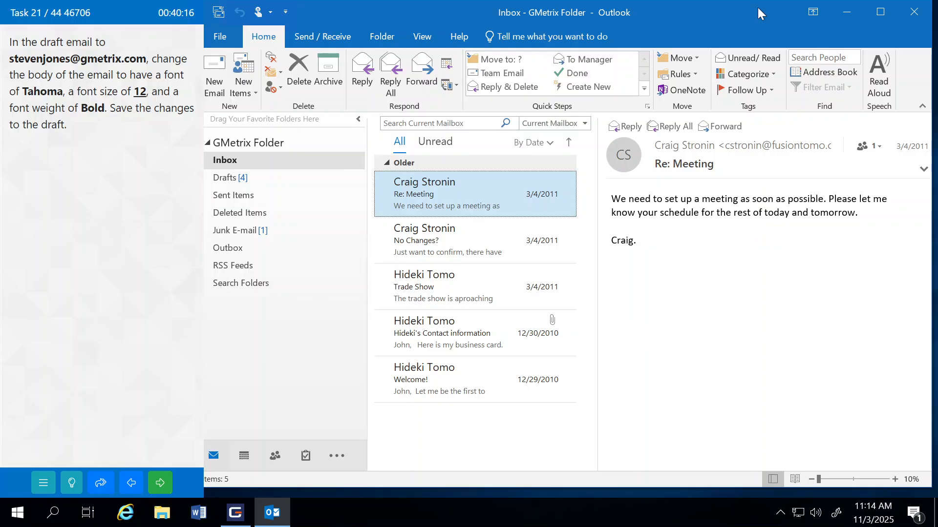
pyautogui.click(227, 180)
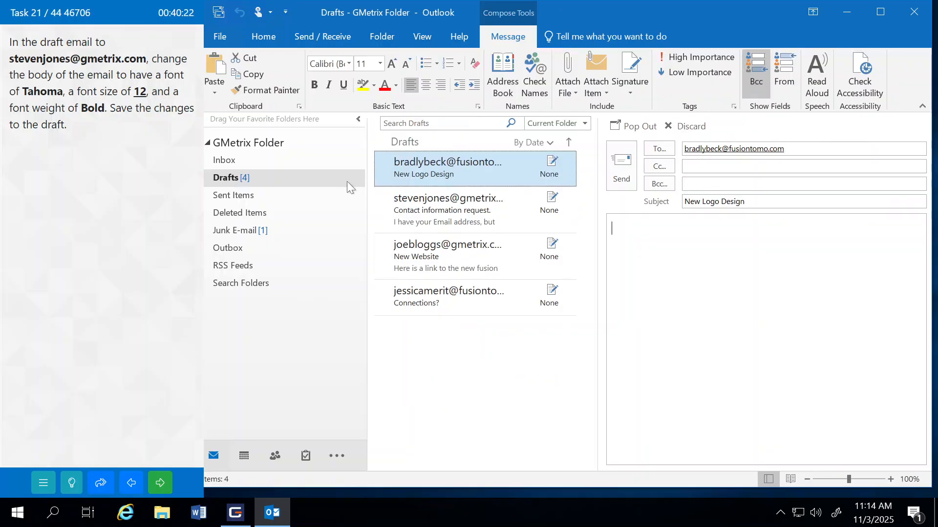
pyautogui.doubleClick(432, 216)
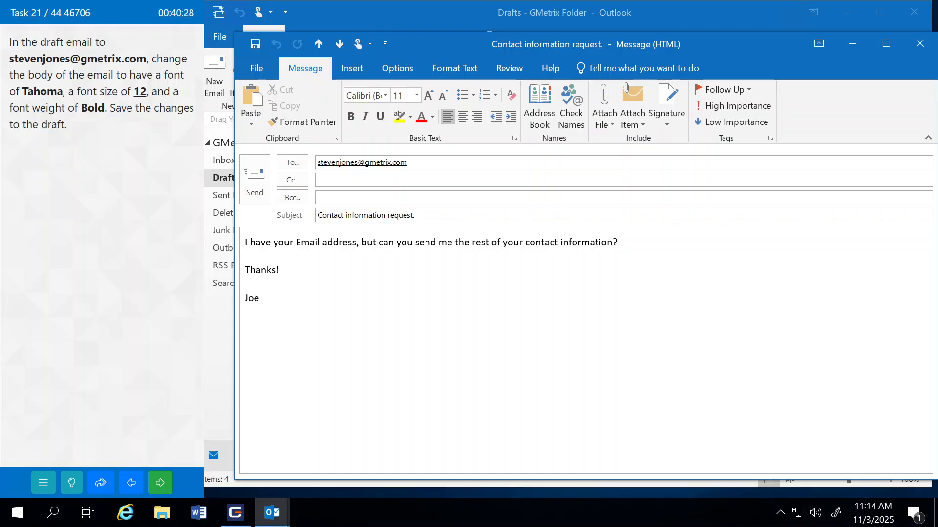
# Select the entire body of the "Contact information request." draft and set its font to Tahoma.
pyautogui.moveTo(266, 298); pyautogui.dragTo(244, 243)
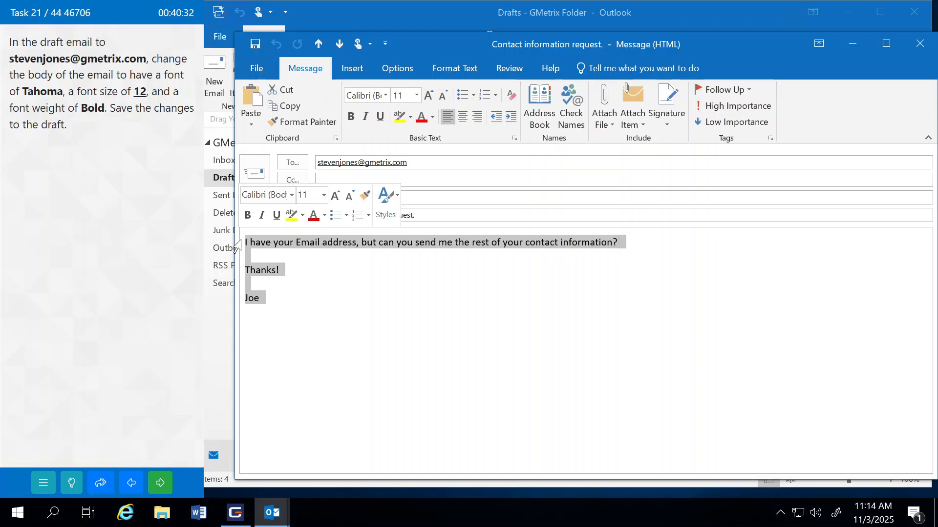
pyautogui.click(385, 95)
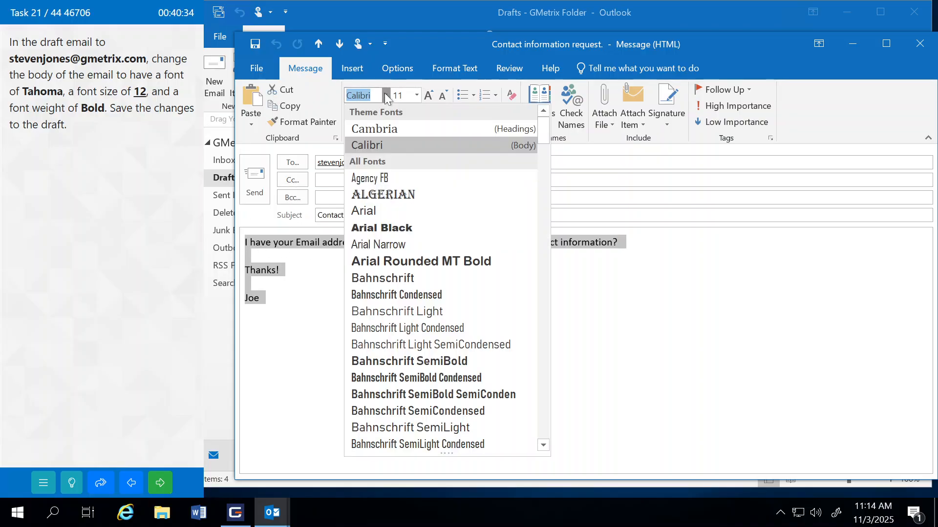
pyautogui.write('Ta')
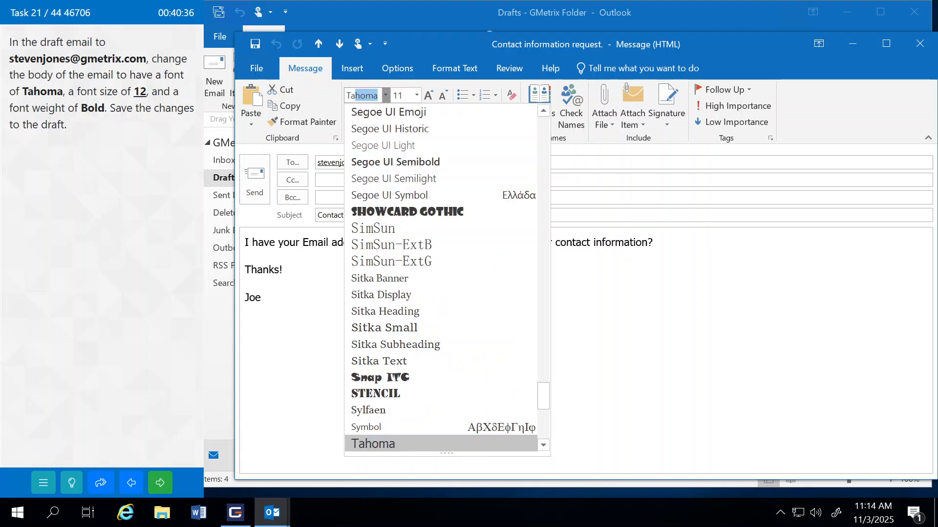
pyautogui.write('h')
pyautogui.click(380, 441)
# Set the whole message body to font size 12 and make it bold.
pyautogui.hotkey('ctrl', 'a')
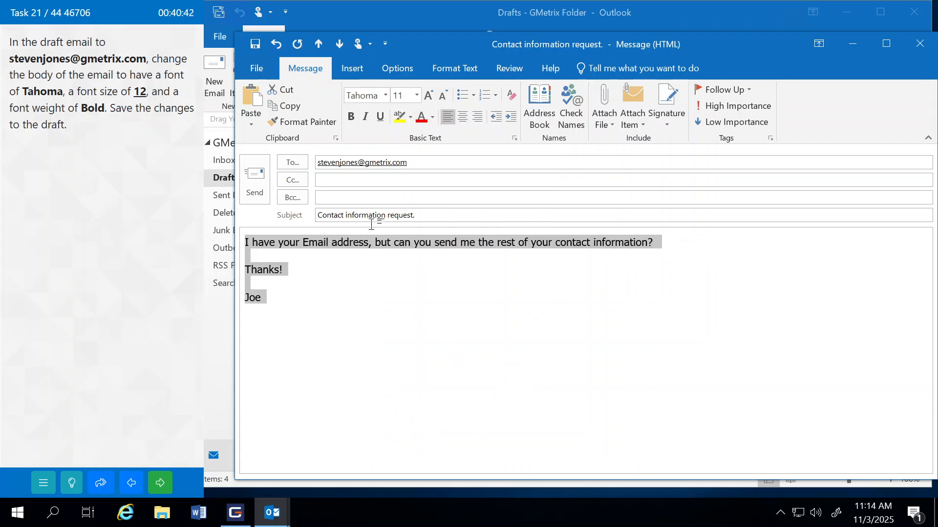
pyautogui.click(417, 96)
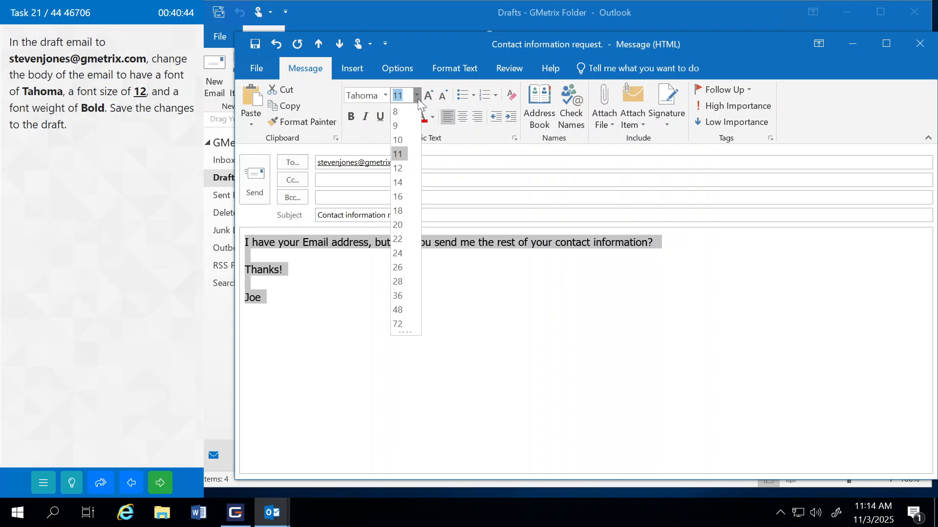
pyautogui.click(398, 169)
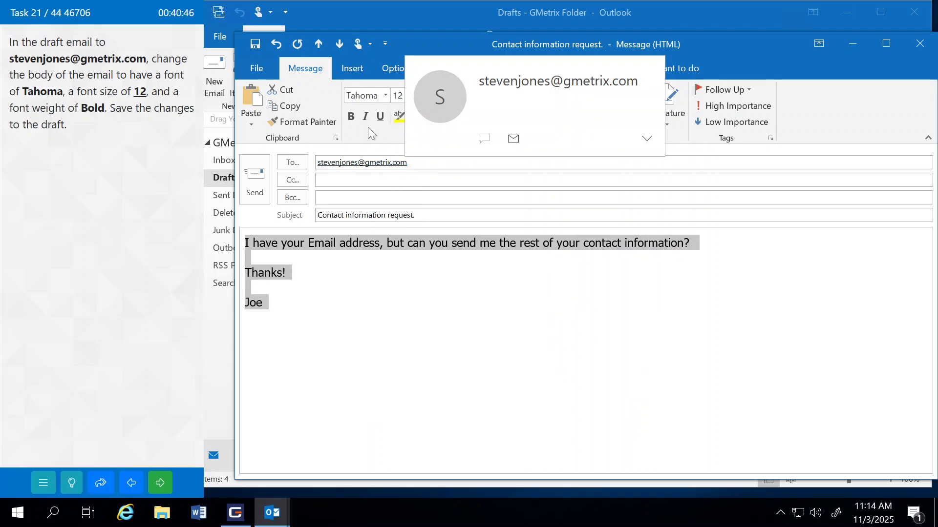
pyautogui.click(352, 117)
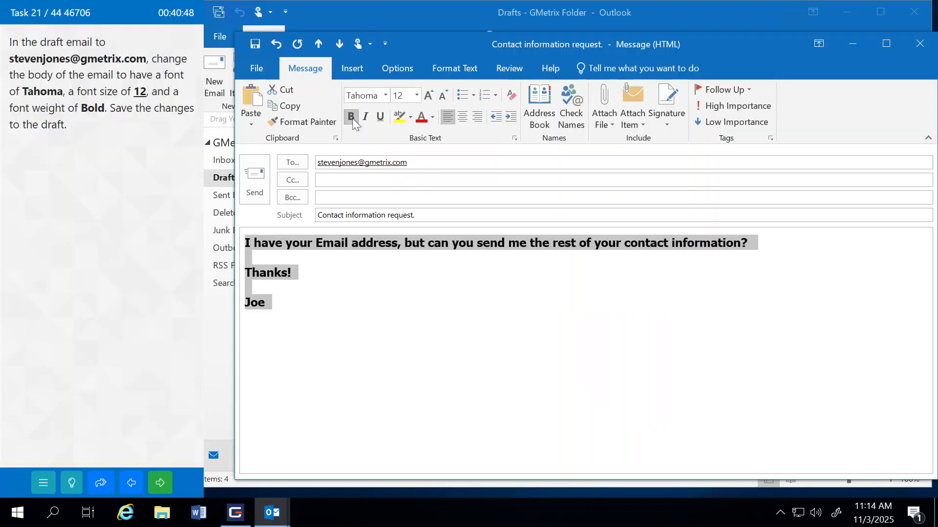
pyautogui.click(383, 341)
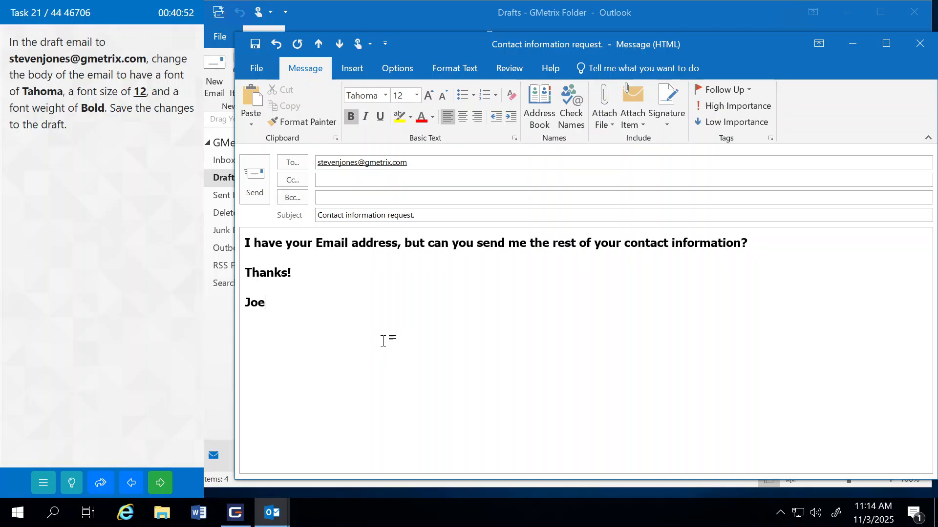
# Save and close the formatted draft, and submit the task for grading.
pyautogui.click(254, 47)
pyautogui.click(920, 43)
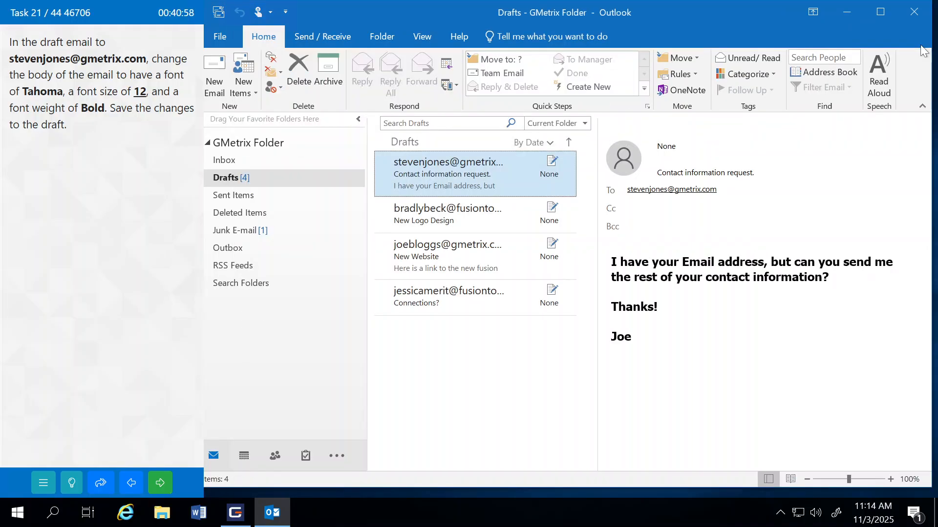
pyautogui.click(160, 483)
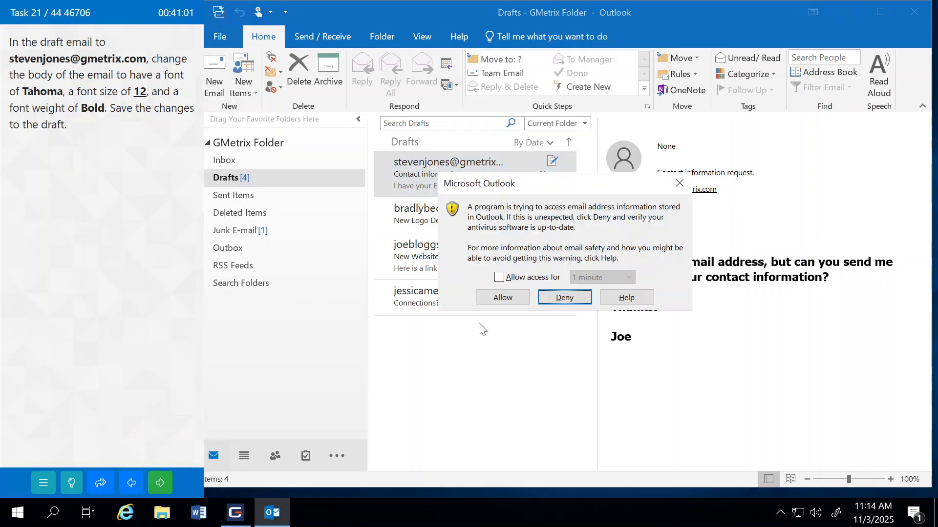
# Allow the program access to the email address information for 10 minutes so the task can be graded.
pyautogui.click(499, 277)
pyautogui.click(597, 282)
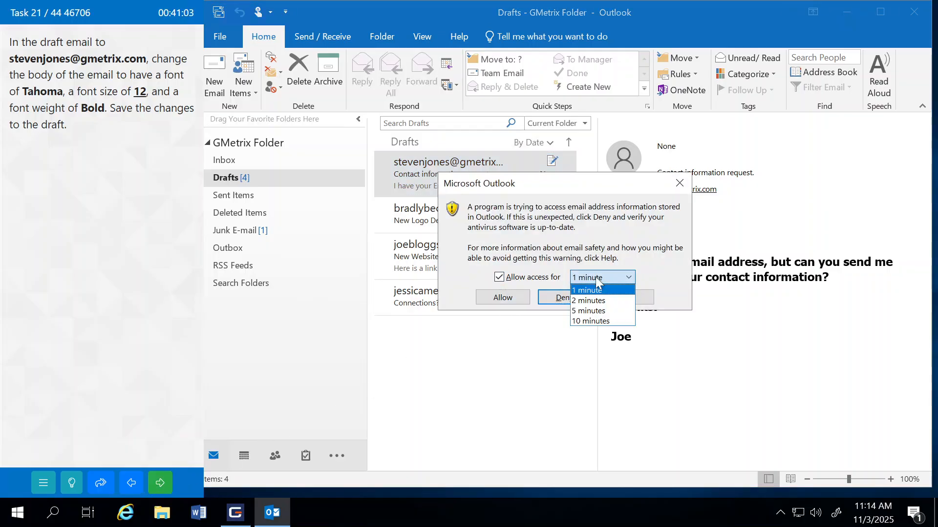
pyautogui.click(591, 321)
pyautogui.click(491, 301)
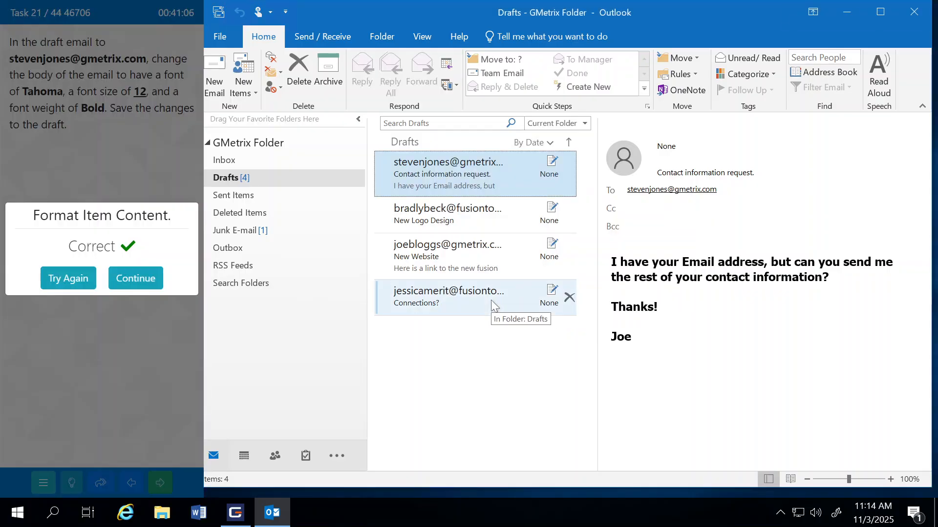
# Continue to the Retrospect theme task and grant the program 10 minutes of access to the email address information again.
pyautogui.click(146, 272)
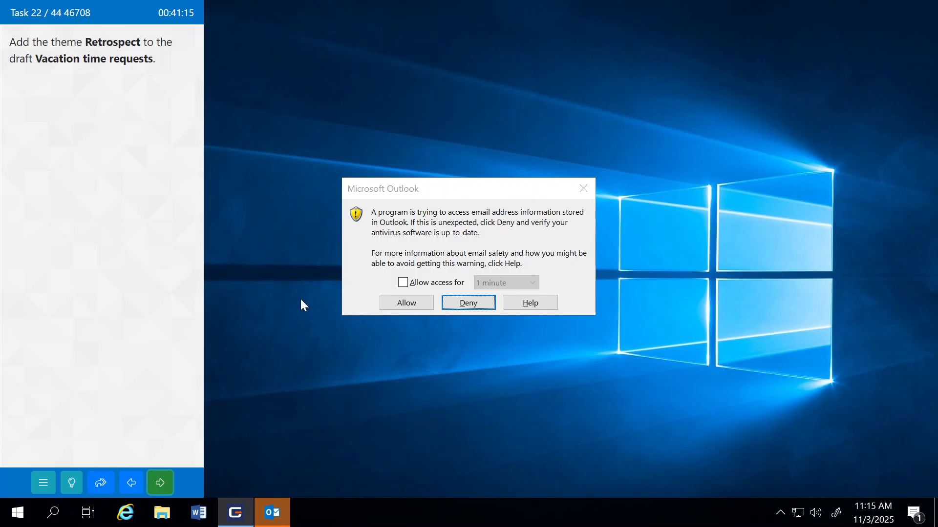
pyautogui.click(403, 284)
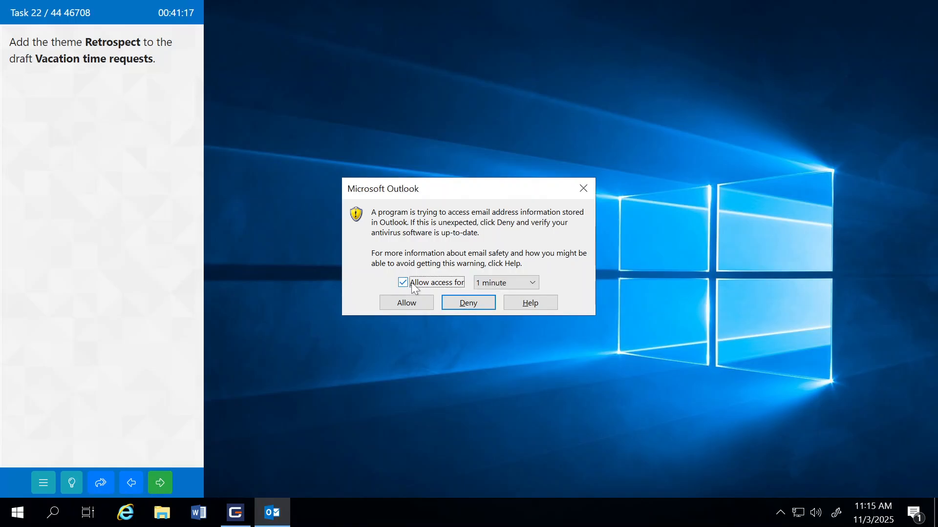
pyautogui.click(489, 283)
pyautogui.click(494, 324)
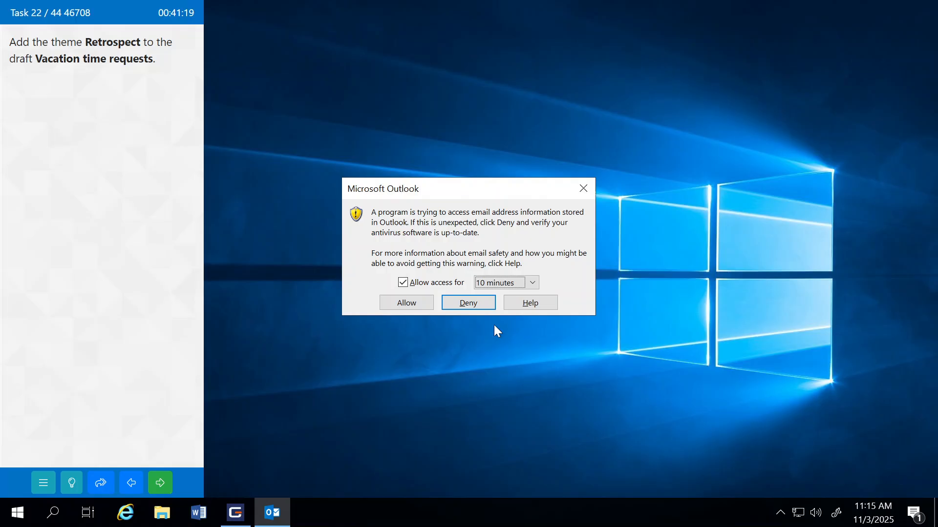
pyautogui.click(404, 303)
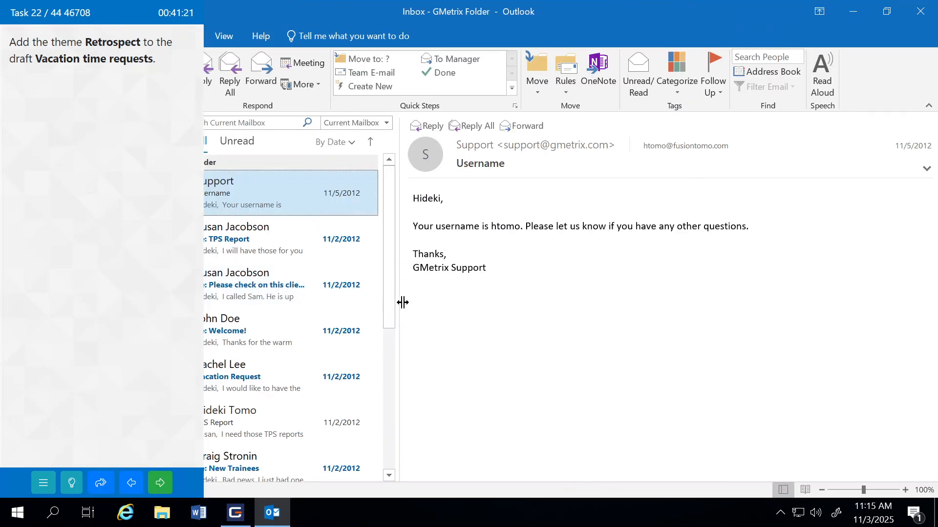